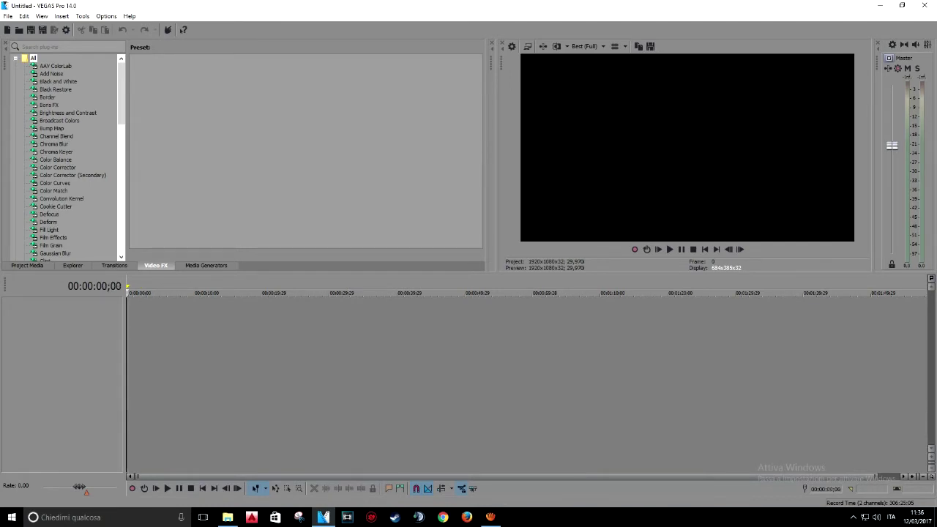
Place the MVI_7673 clip from its folder at the start of the timeline and match the project video settings to it.
click(228, 516)
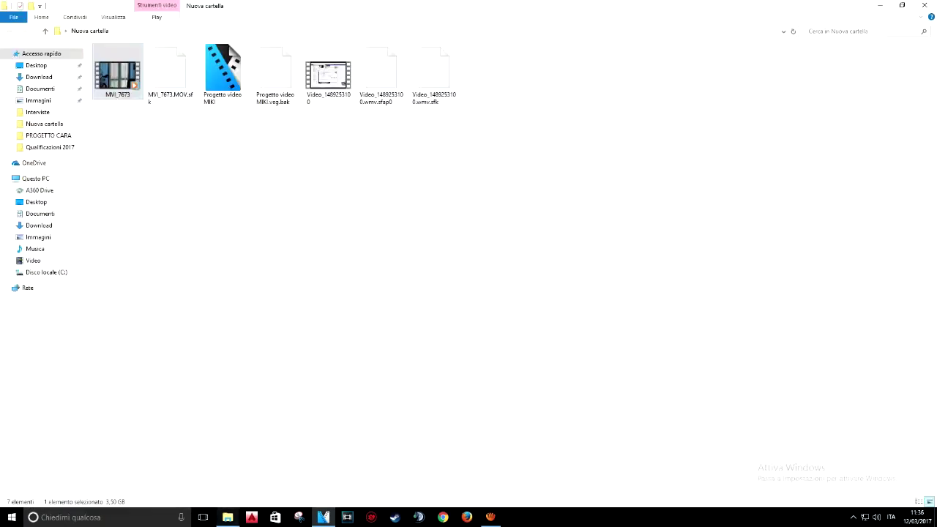
drag(120, 77, 146, 330)
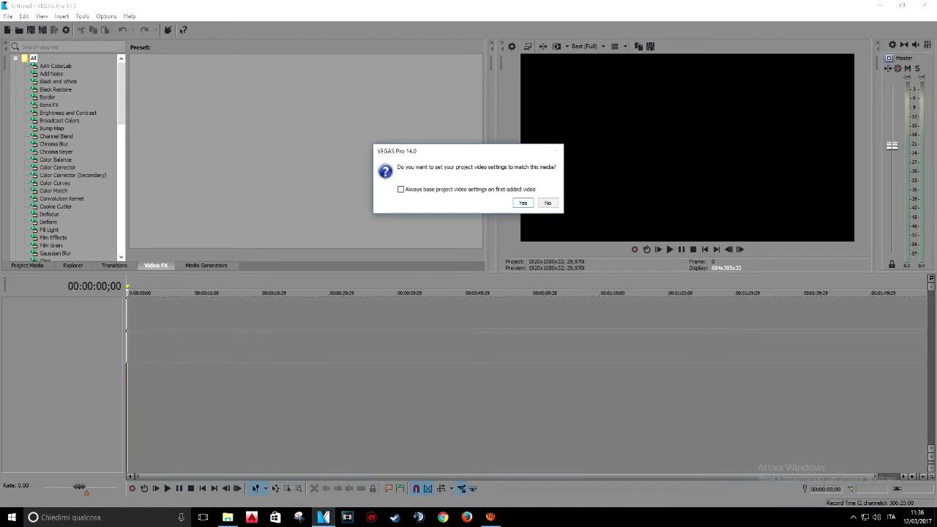
key(Return)
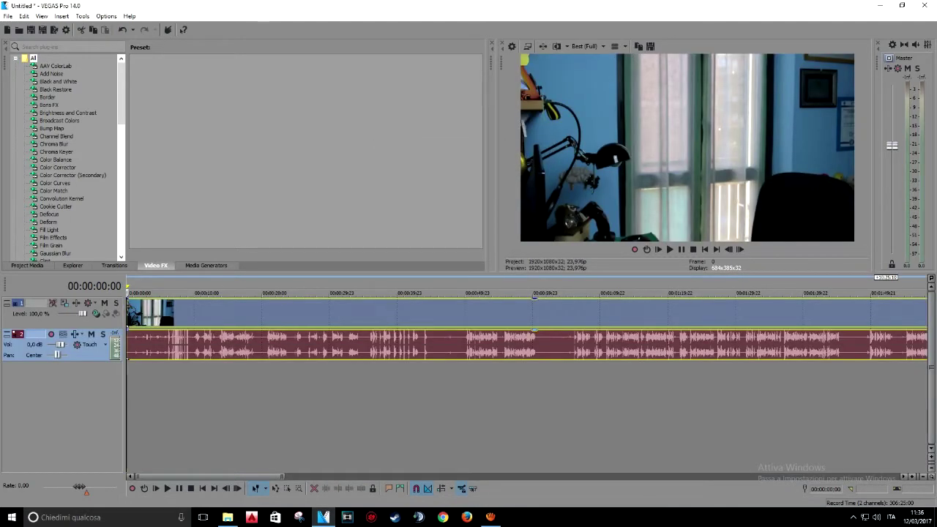
Preview the clip's frames at several points along the timeline.
click(431, 410)
click(655, 410)
click(812, 410)
click(498, 410)
click(319, 409)
click(215, 409)
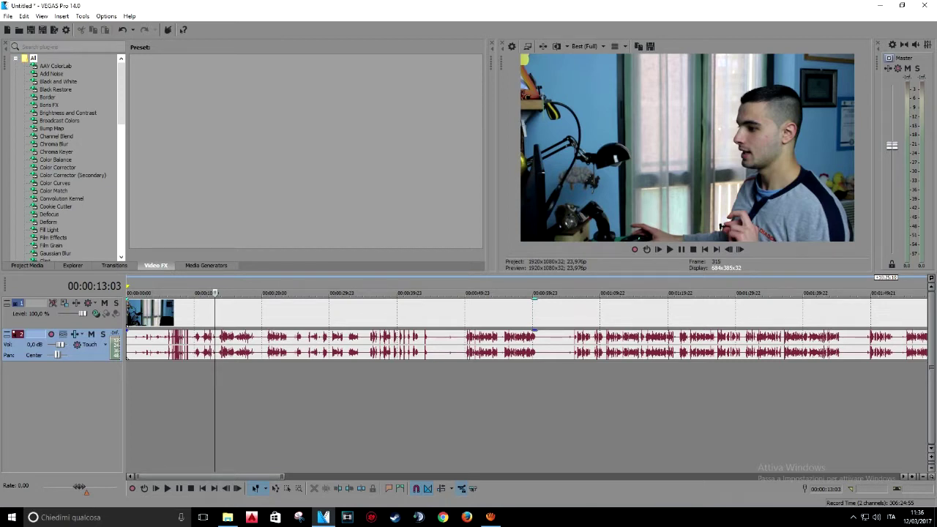
Look through the presets of the Bump Map, Color Balance, Color Curves and AAV ColorLab video effects.
click(52, 129)
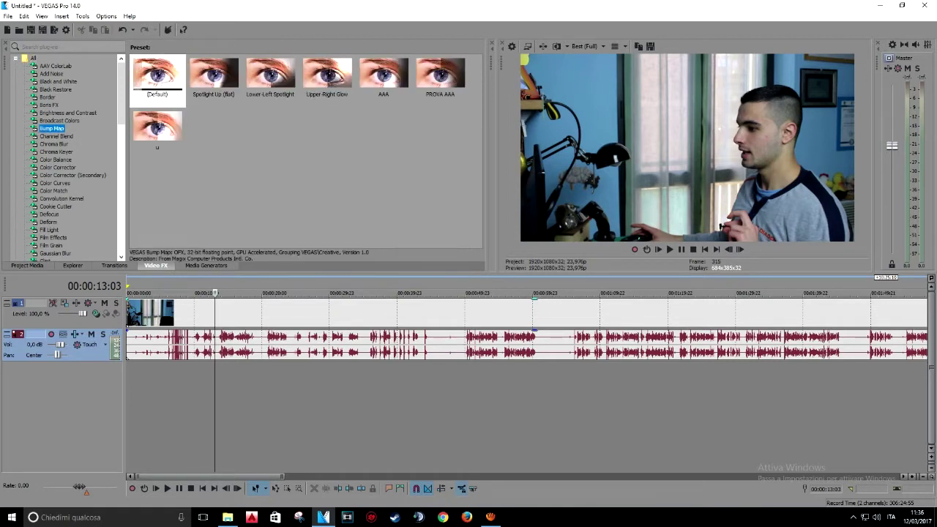
click(56, 159)
click(55, 183)
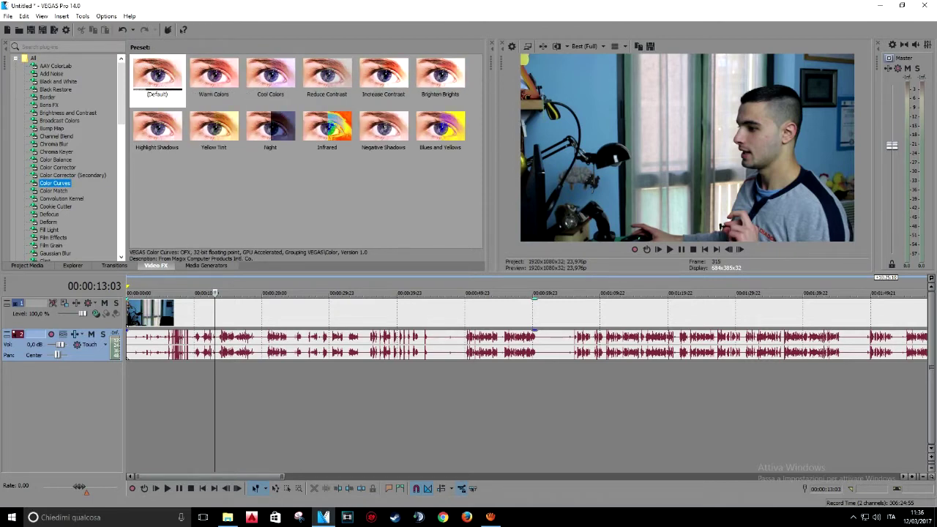
click(56, 66)
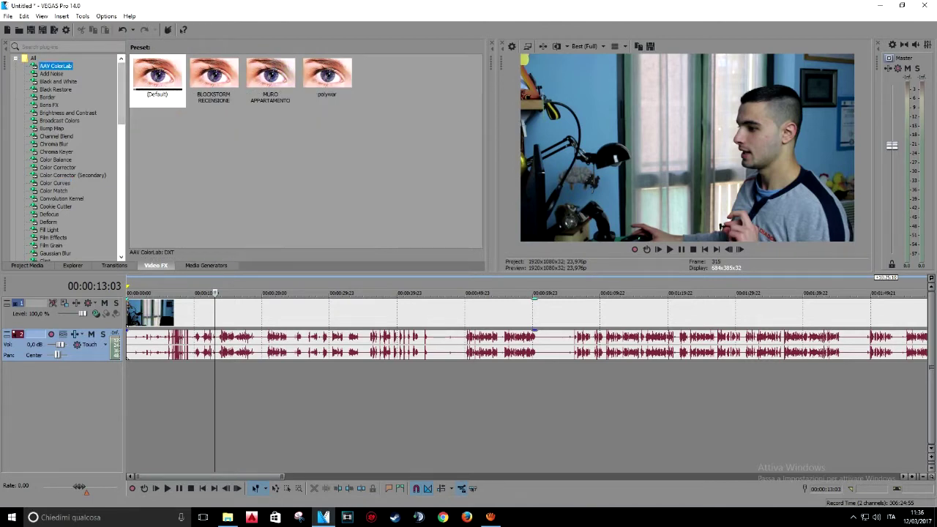
Select the video event and try to shift it along the timeline, then undo the move.
click(145, 313)
click(297, 313)
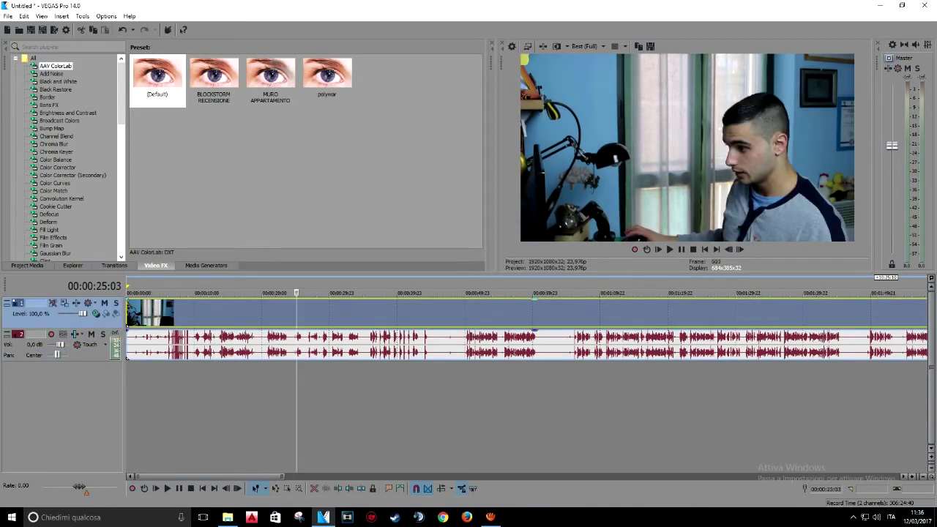
click(409, 313)
click(171, 293)
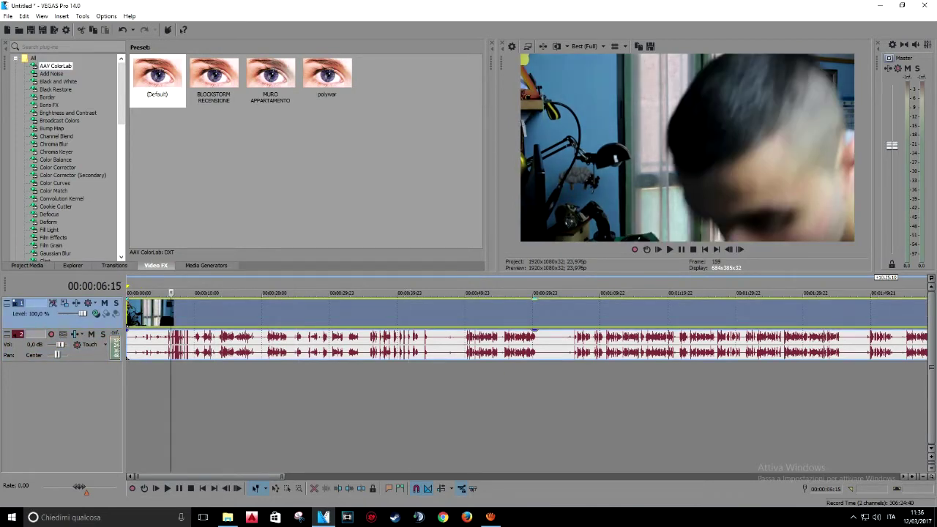
drag(674, 313, 712, 313)
key(ctrl+z)
Inspect the separate video and audio events at several points in the first minute of the timeline, including a short playback.
click(248, 293)
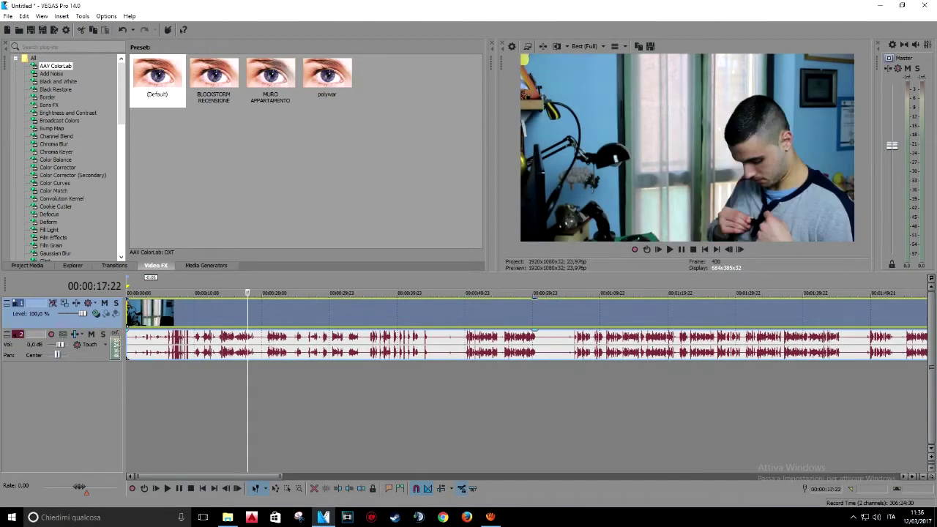
click(215, 344)
drag(215, 293, 466, 293)
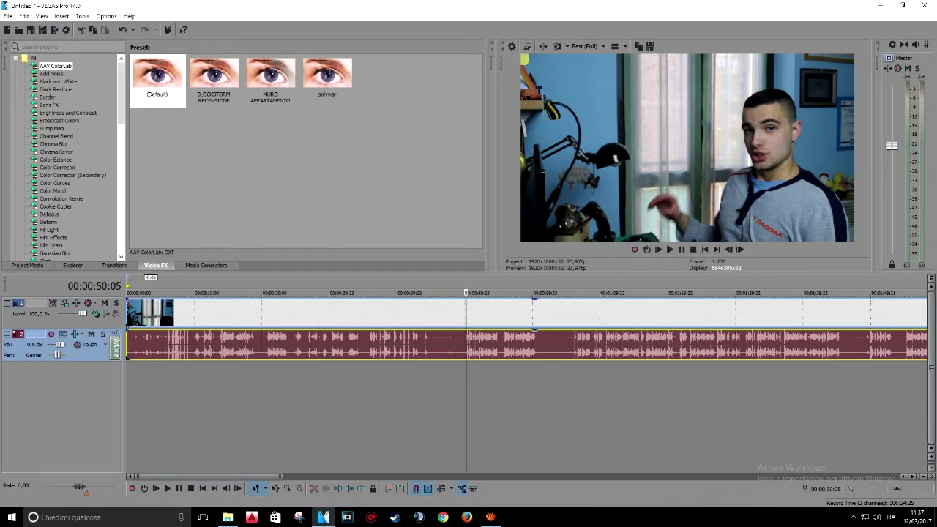
drag(212, 292, 301, 292)
click(314, 313)
click(242, 345)
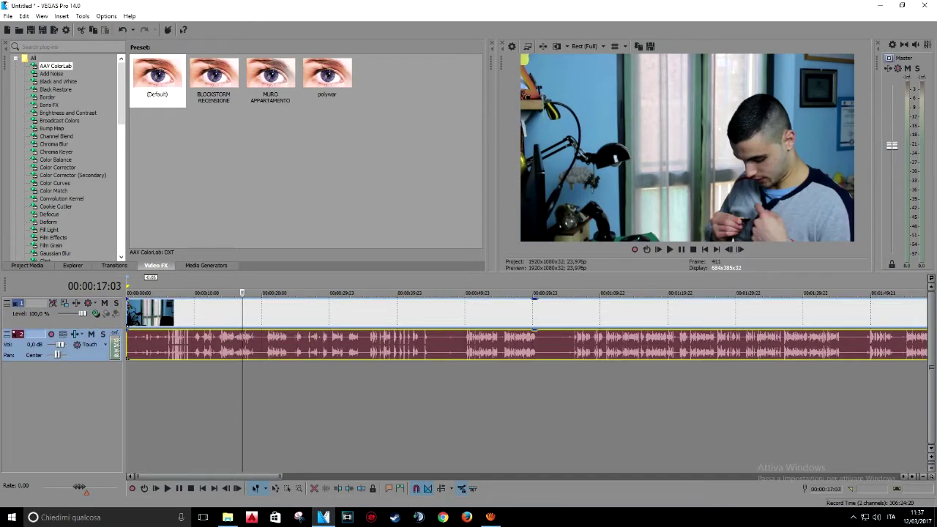
click(403, 345)
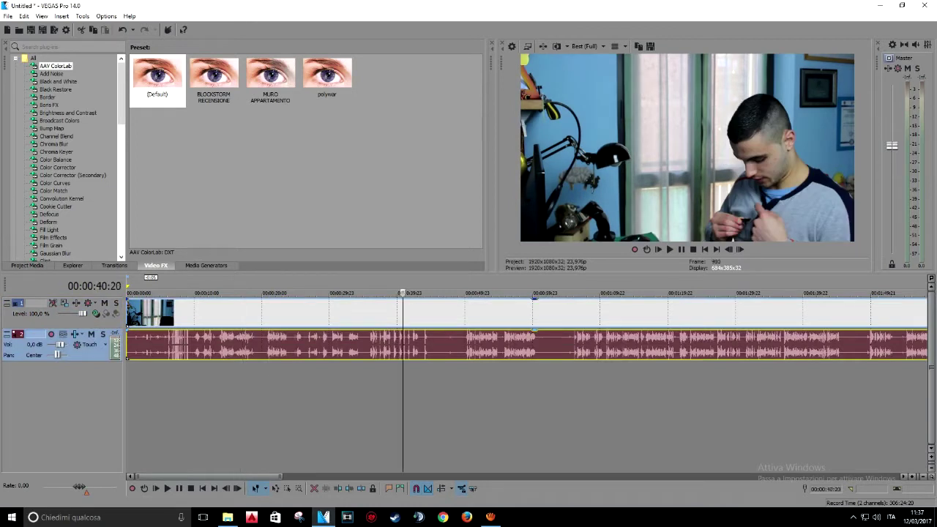
click(475, 344)
click(567, 344)
key(space)
Insert a new audio track below the existing tracks and return the cursor to the start of the timeline.
right_click(63, 401)
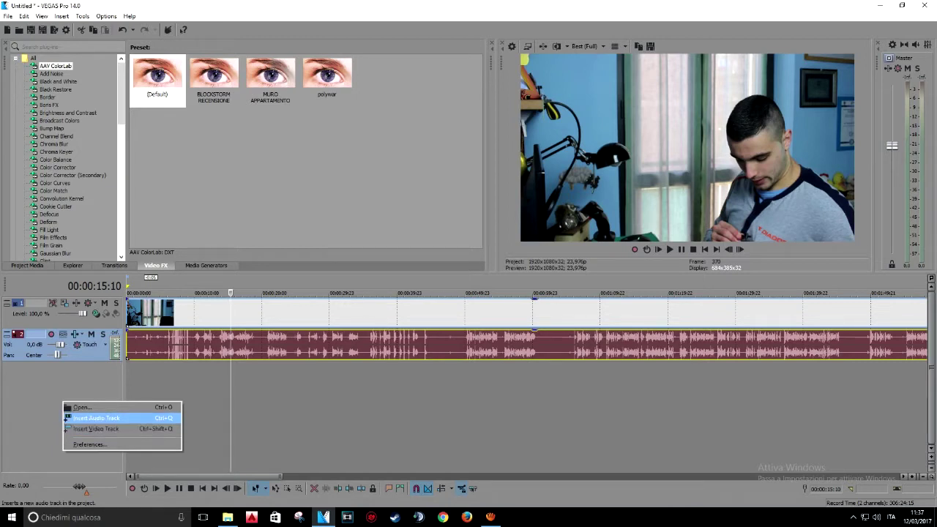
click(95, 418)
click(128, 358)
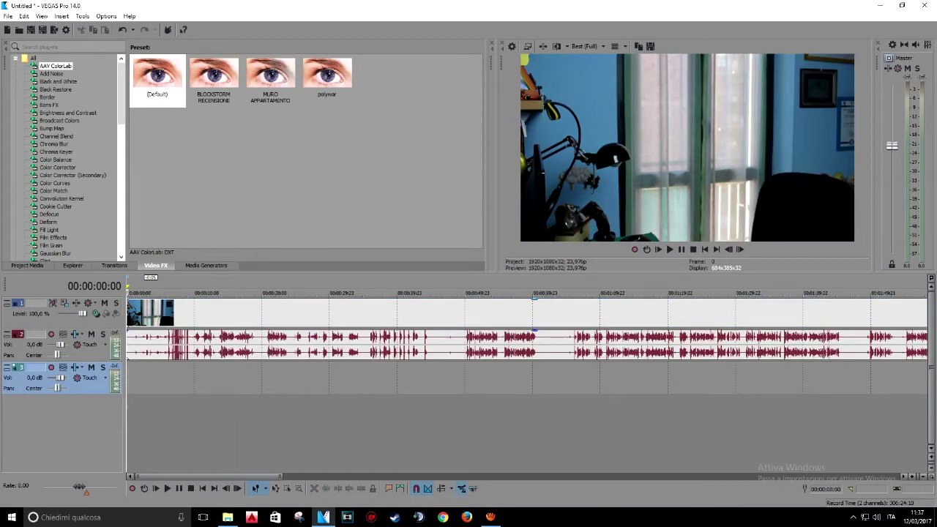
Examine the whole length of the clip on the timeline, from its opening to its end.
click(163, 344)
mouse_move(127, 358)
mouse_down()
mouse_move(128, 392)
mouse_move(127, 358)
mouse_up()
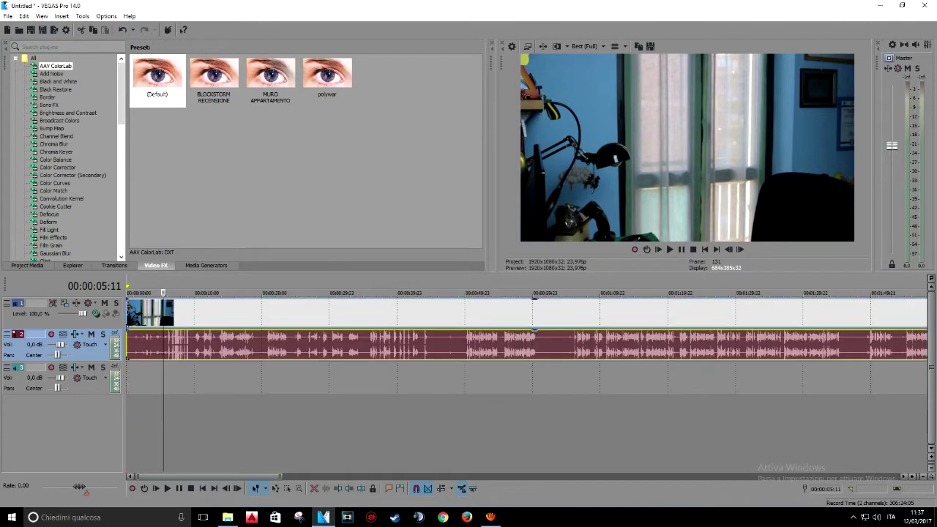
click(214, 377)
scroll(892, 318, down, 8)
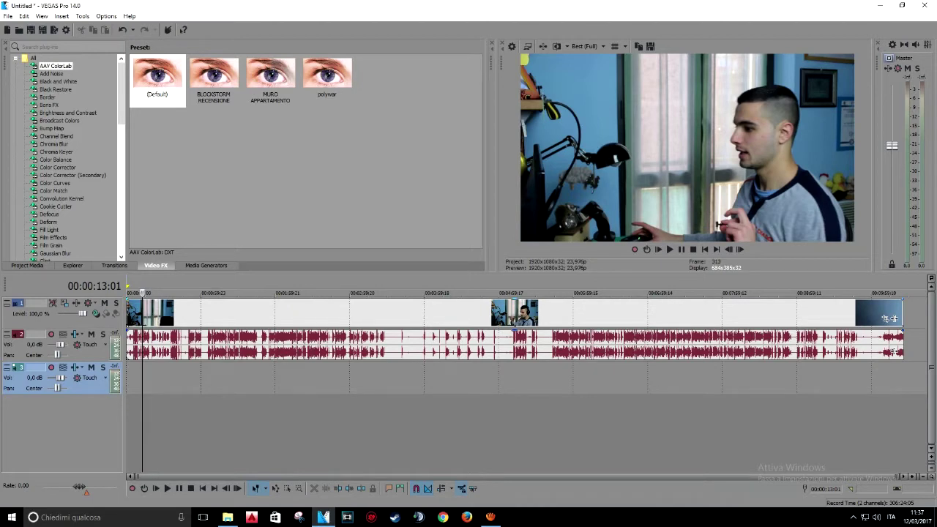
click(889, 319)
click(149, 316)
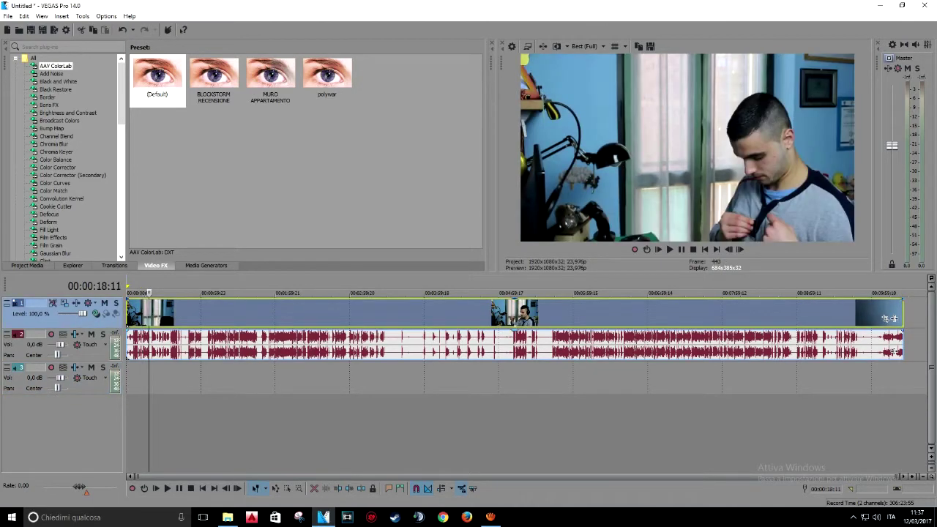
Examine the opening part of the video event in closer detail at several points.
scroll(149, 316, up, 5)
scroll(126, 356, up, 3)
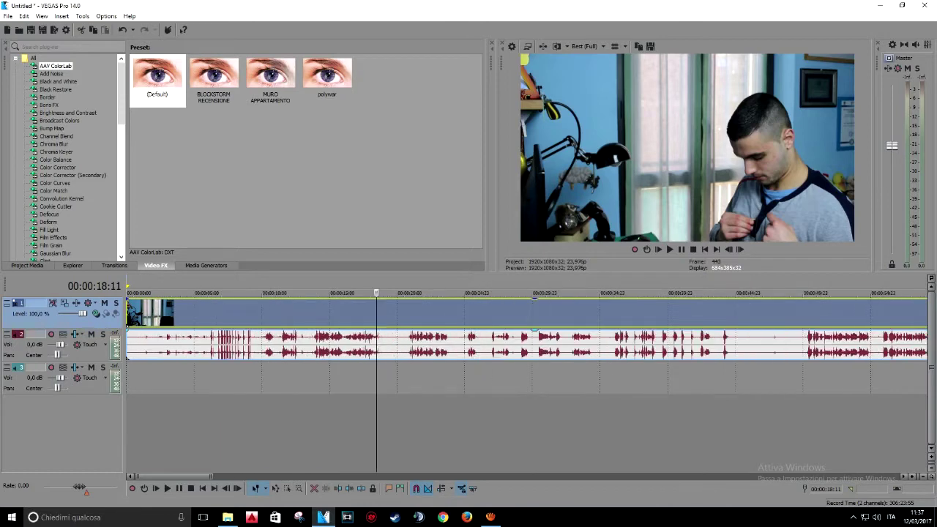
scroll(216, 322, down, 1)
click(215, 318)
click(179, 318)
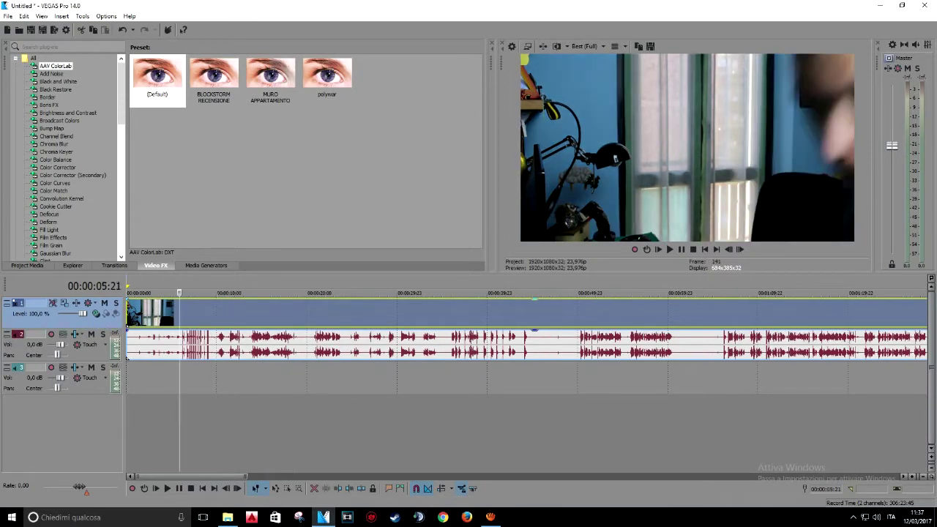
scroll(178, 318, up, 1)
click(264, 319)
click(293, 318)
click(330, 319)
Examine the footage and its audio between about 4 and 9 seconds, playing it from 00:00:04:18.
click(180, 379)
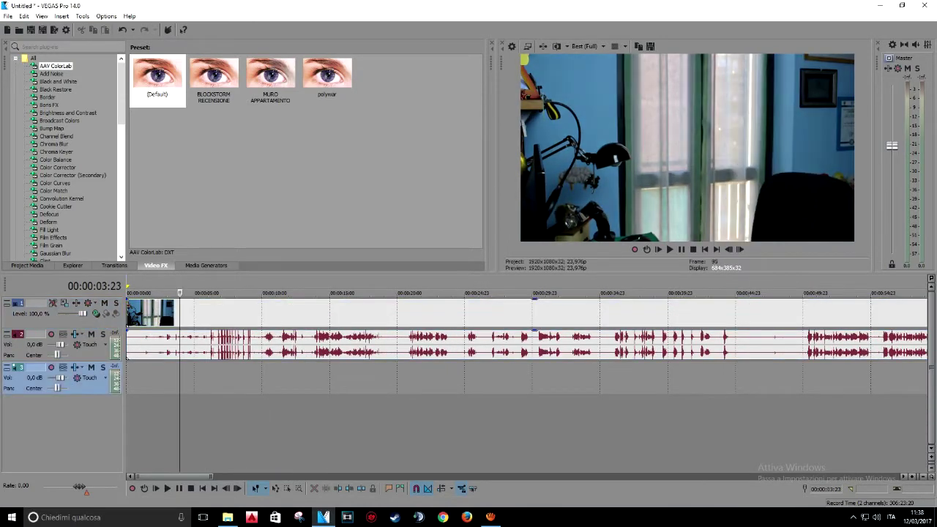
click(206, 378)
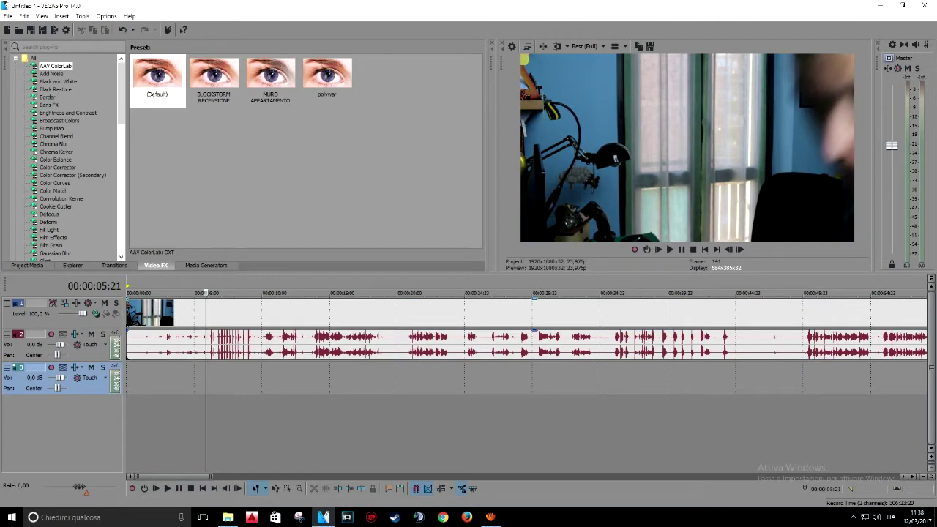
click(224, 344)
click(233, 314)
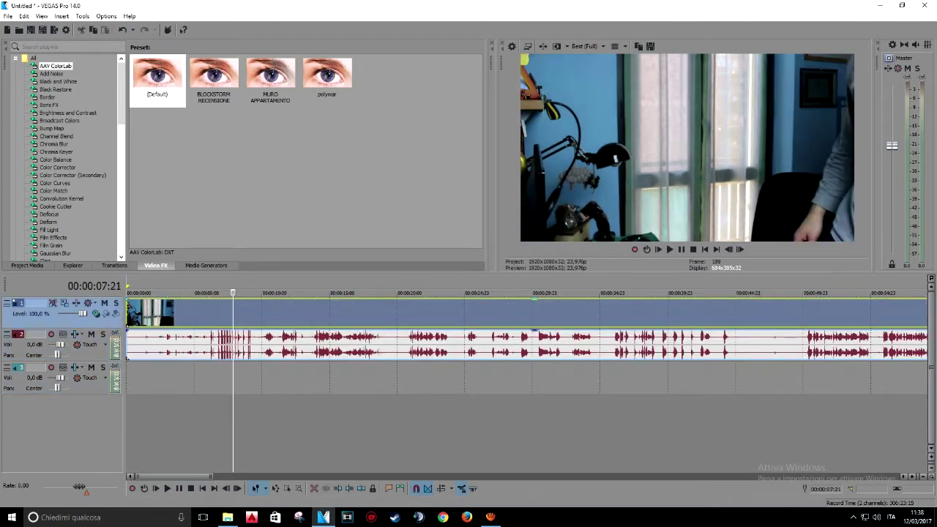
mouse_move(246, 300)
mouse_down()
mouse_move(246, 326)
mouse_move(246, 300)
mouse_up()
click(251, 343)
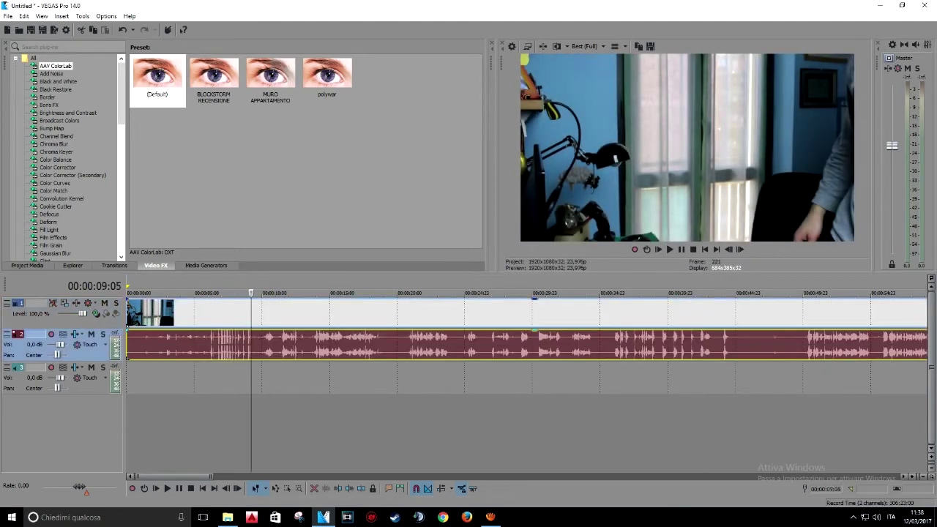
mouse_move(251, 333)
mouse_down()
mouse_move(255, 357)
mouse_move(258, 334)
mouse_up()
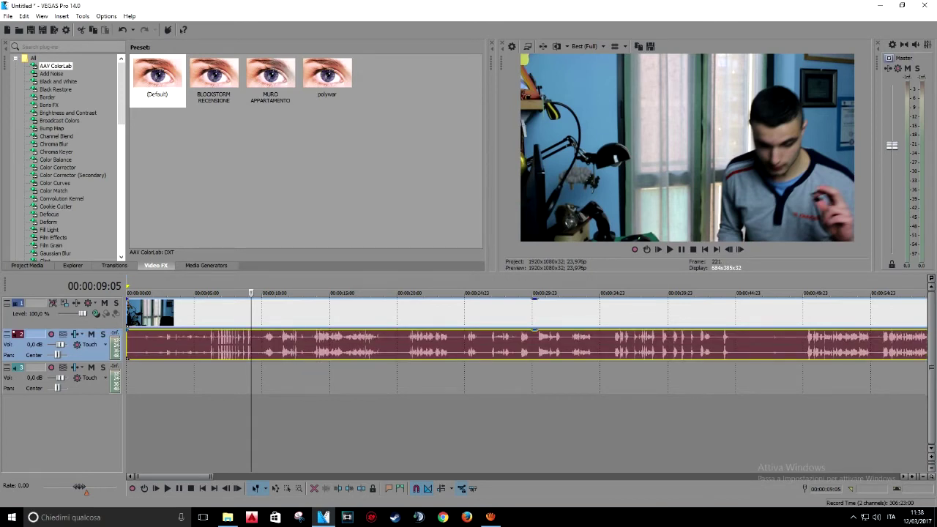
click(191, 379)
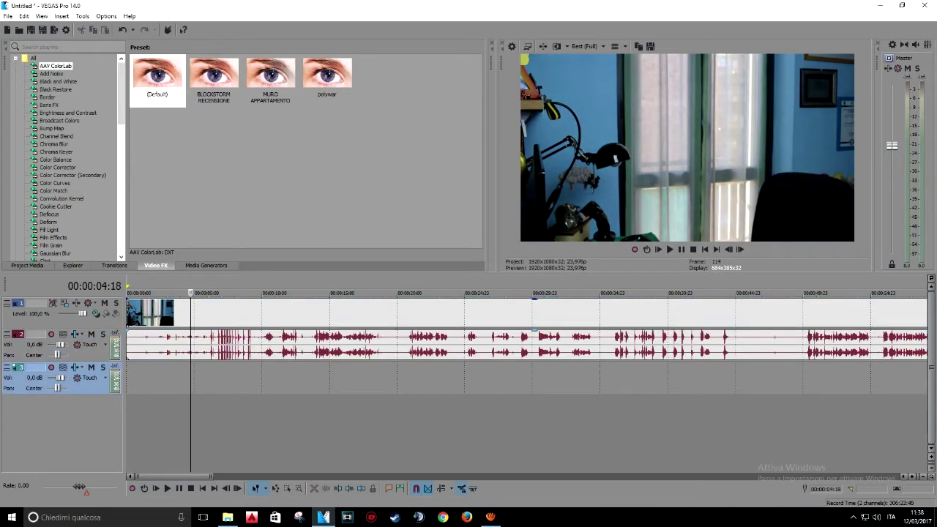
key(space)
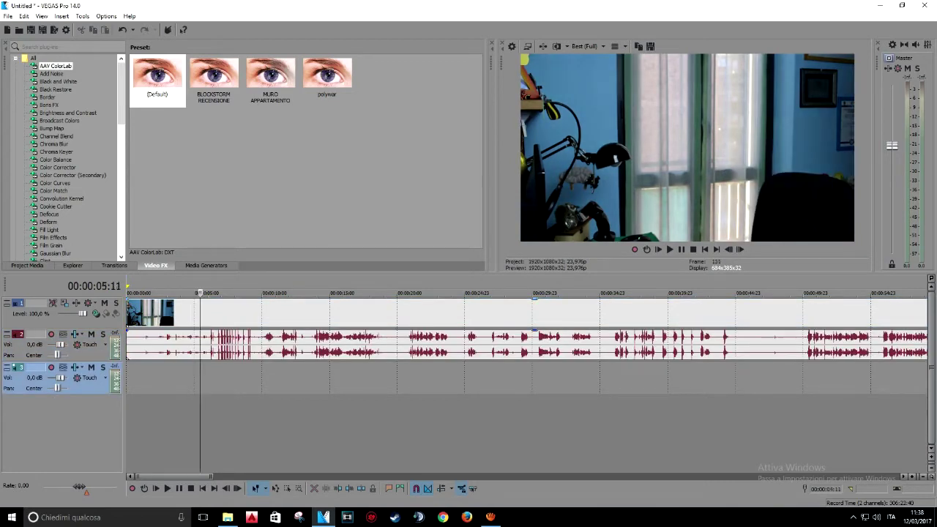
Import Everyday.mp3 into the project media from the NCS folder inside YouTube's Canzoni di sottofondo folder.
click(8, 16)
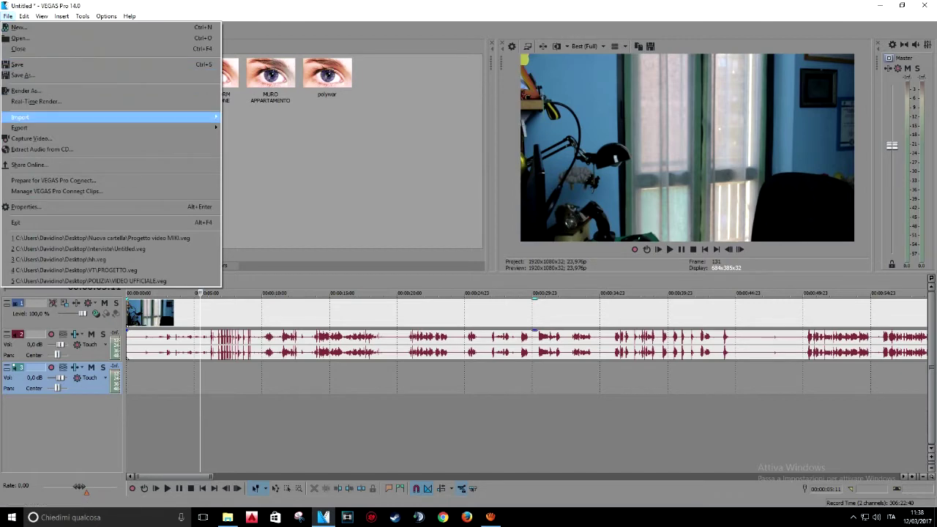
mouse_move(44, 117)
click(239, 117)
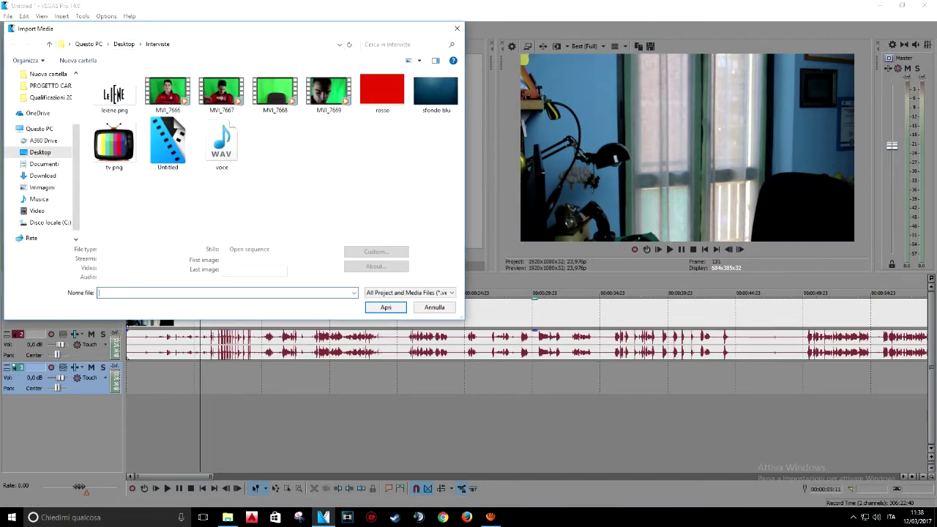
click(123, 44)
double_click(323, 117)
double_click(112, 160)
double_click(127, 89)
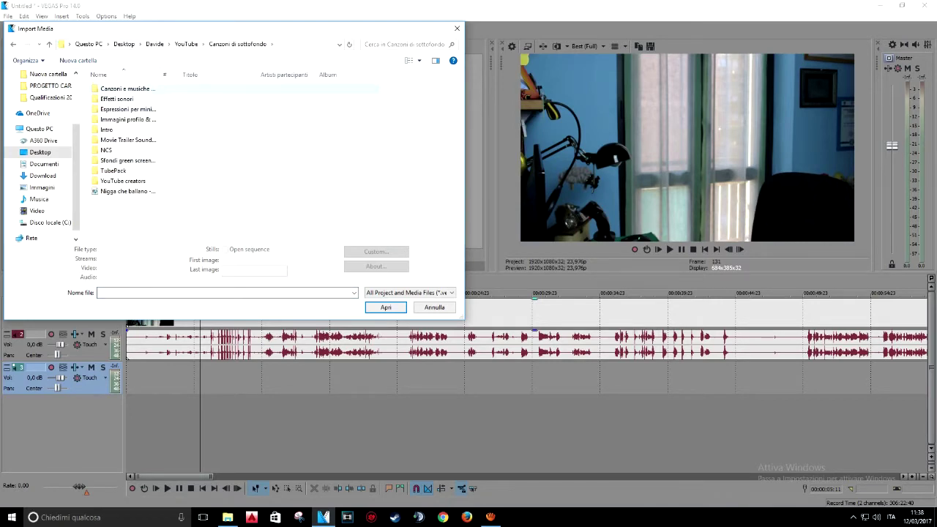
double_click(106, 149)
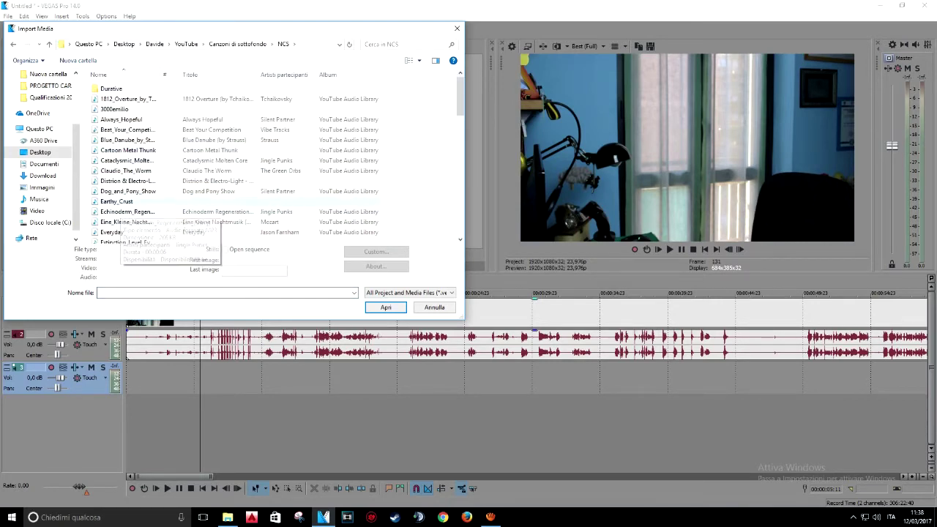
click(112, 232)
click(386, 306)
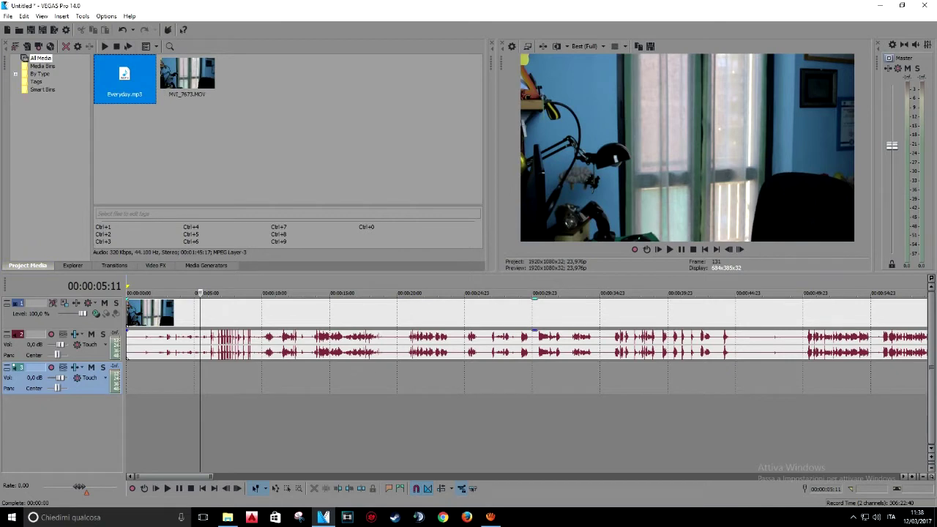
Place Everyday.mp3 on the empty audio track at the timeline's start and move the cursor to 00:00:03:04.
click(187, 75)
click(242, 139)
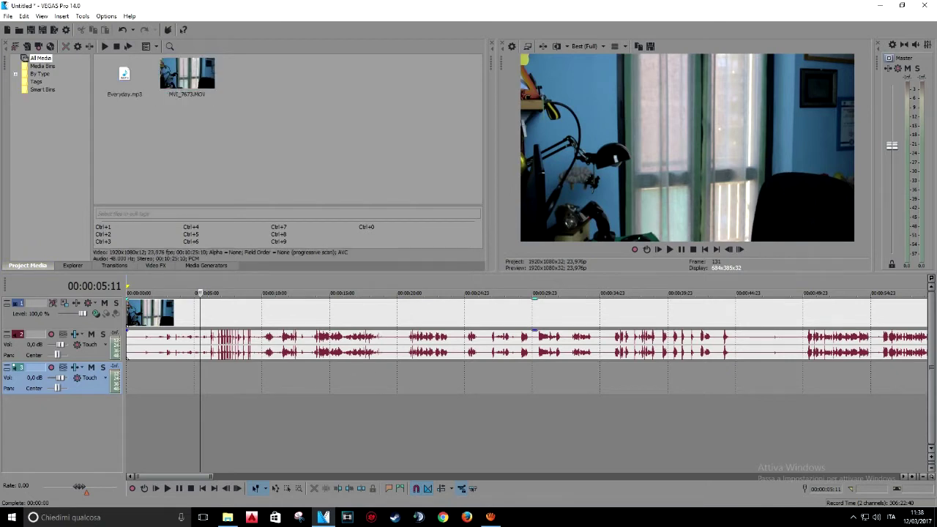
click(134, 68)
drag(134, 68, 154, 378)
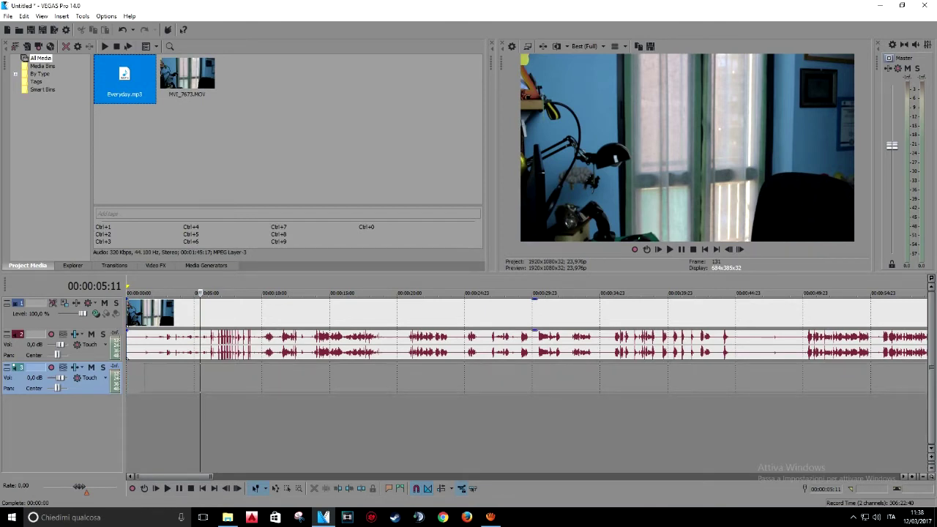
drag(124, 79, 154, 378)
drag(200, 292, 169, 293)
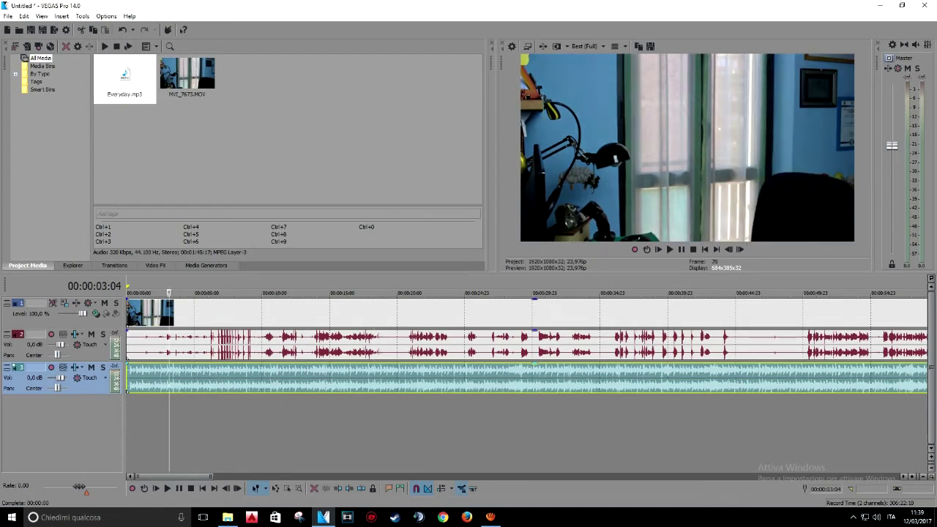
Play the footage with the music from 00:00:03:04 and check points around 49 and 23 seconds.
key(space)
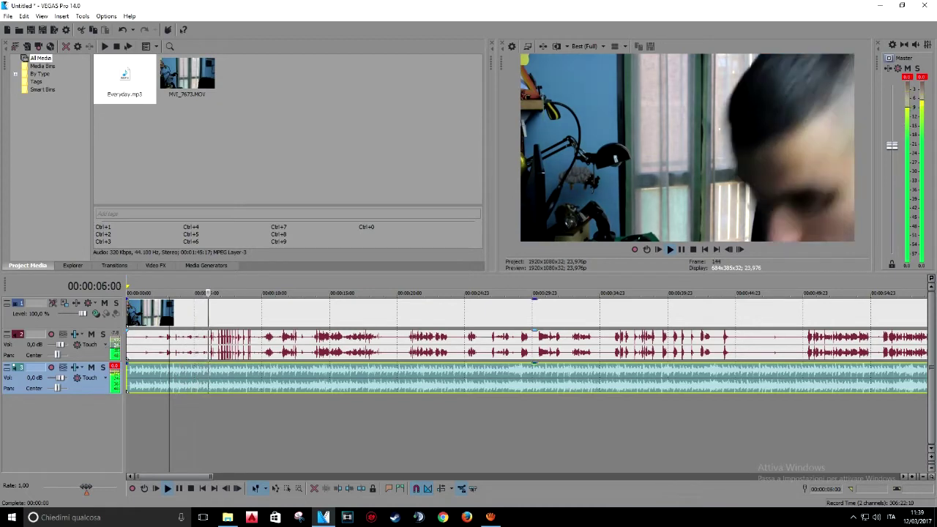
key(Return)
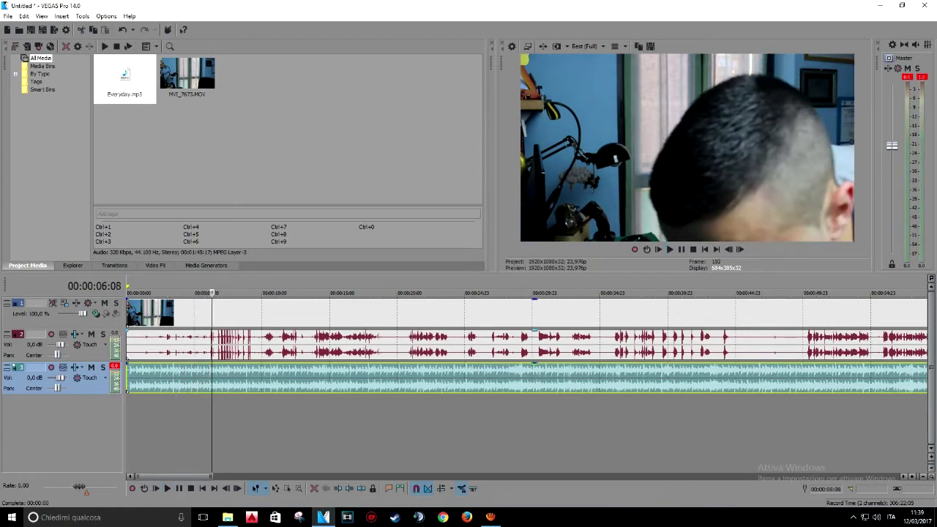
click(803, 346)
key(End)
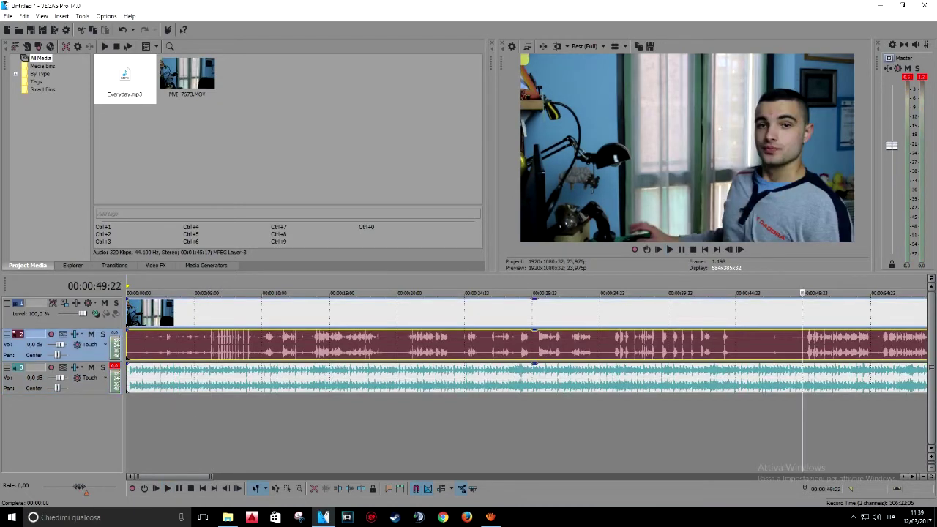
click(442, 313)
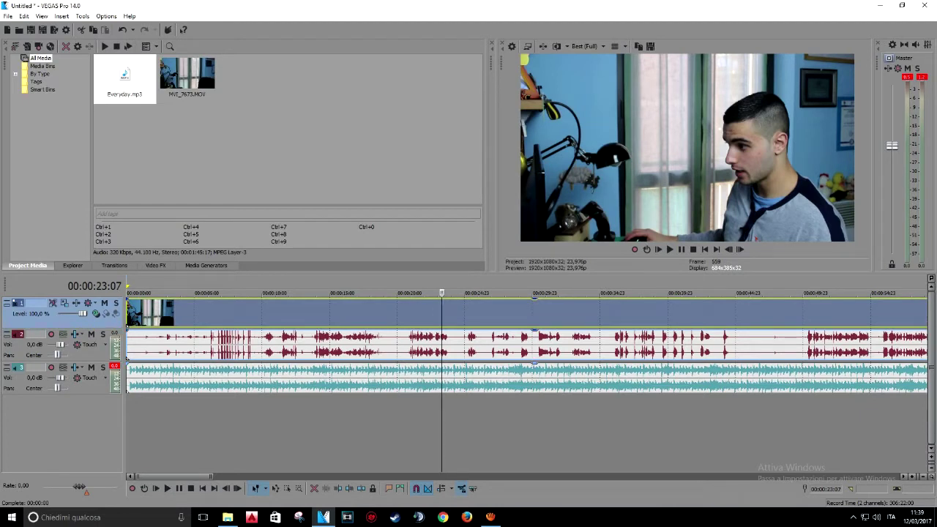
Split the events on all three tracks at 00:00:50:01 and check the resulting first pieces.
click(532, 430)
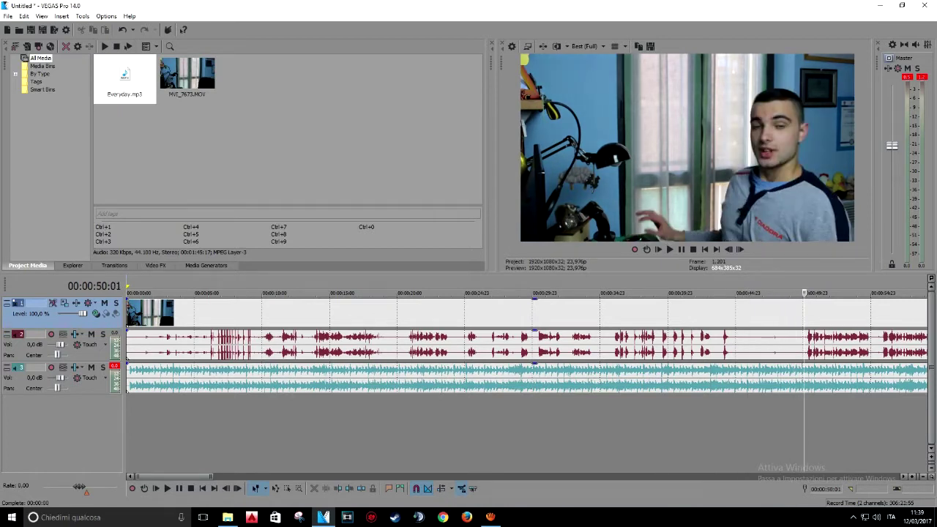
key(s)
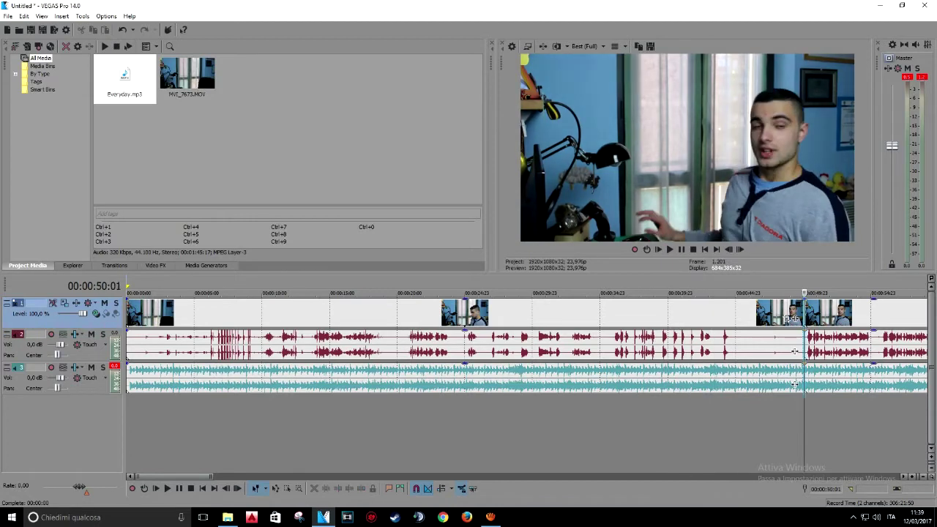
click(774, 379)
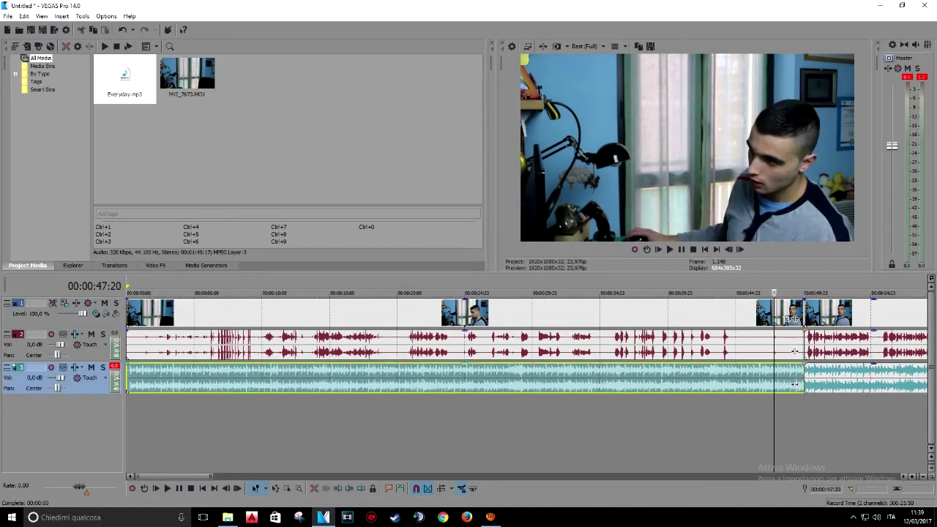
click(754, 314)
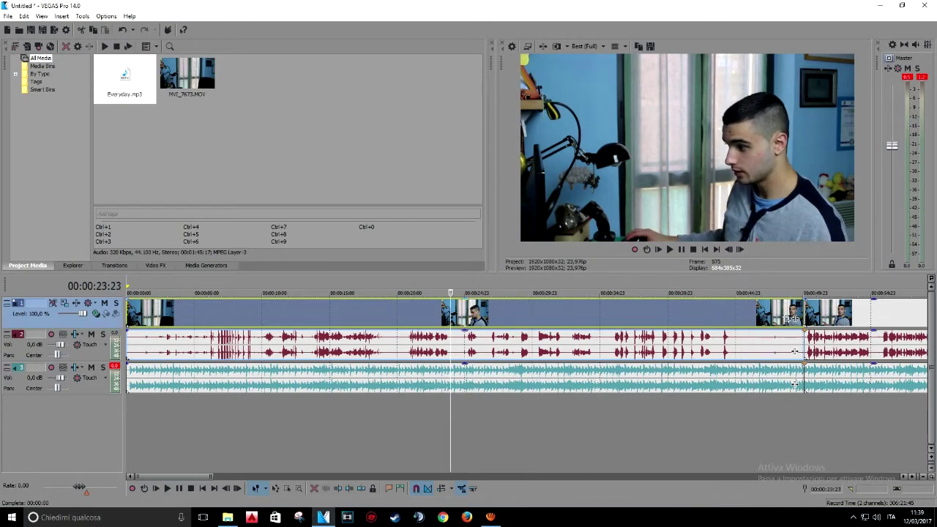
click(794, 352)
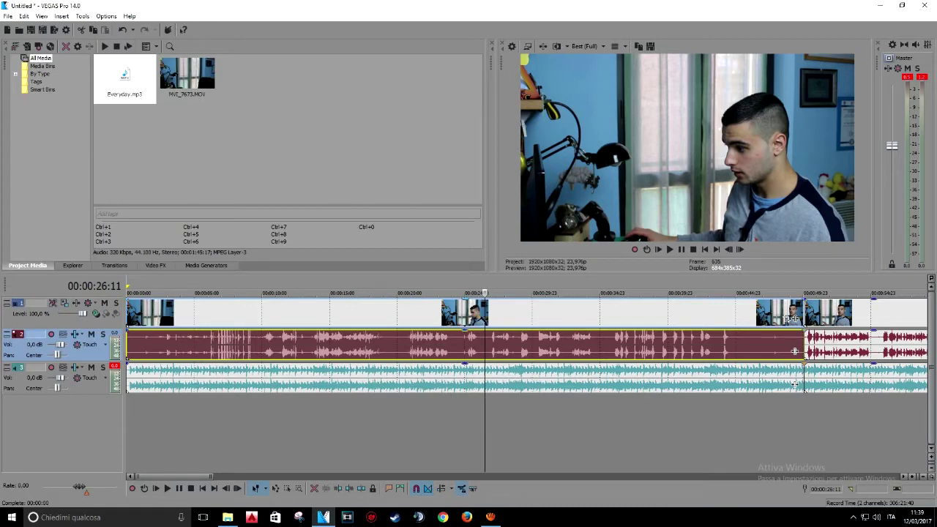
Examine the footage and its audio between about 16 and 26 seconds for a suitable cut point.
click(415, 312)
click(411, 345)
click(407, 312)
click(398, 345)
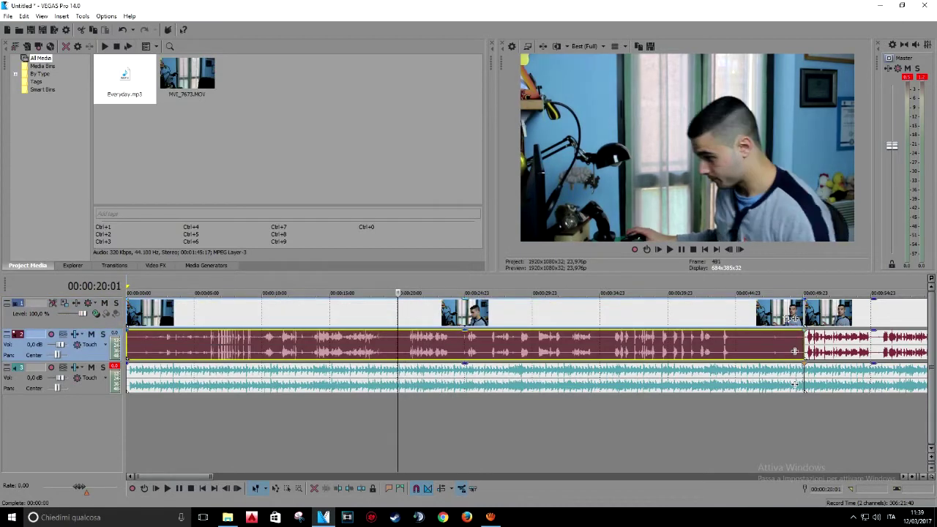
click(387, 312)
click(376, 344)
click(384, 312)
click(390, 345)
click(396, 313)
click(398, 345)
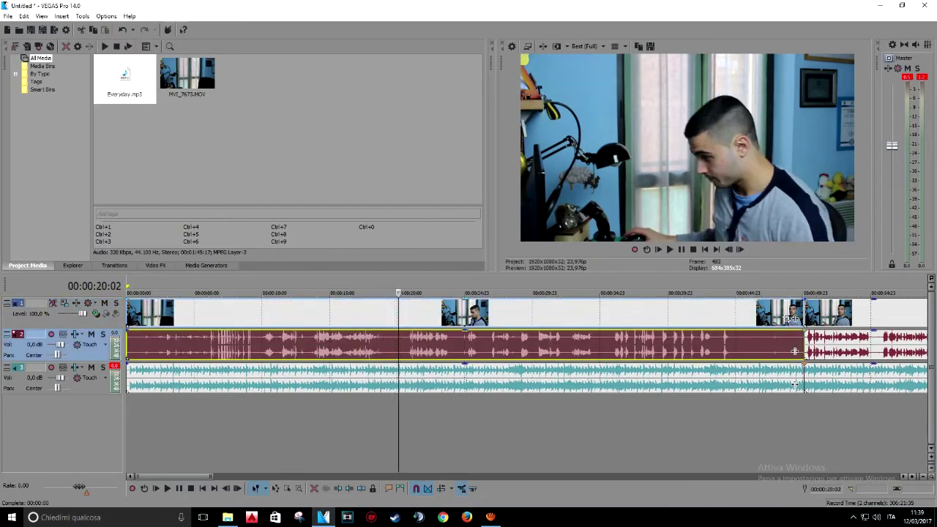
click(366, 313)
key(l)
click(398, 316)
click(397, 342)
click(398, 316)
click(794, 351)
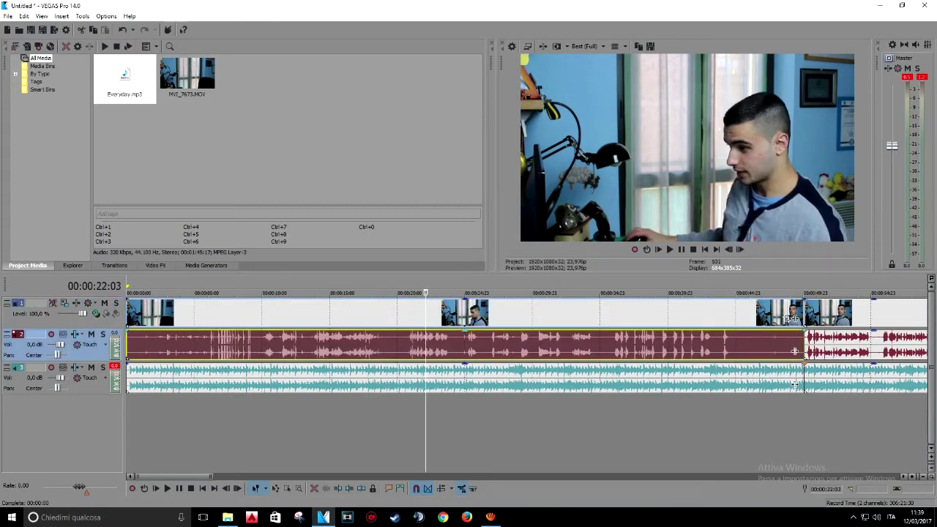
click(794, 319)
key(space)
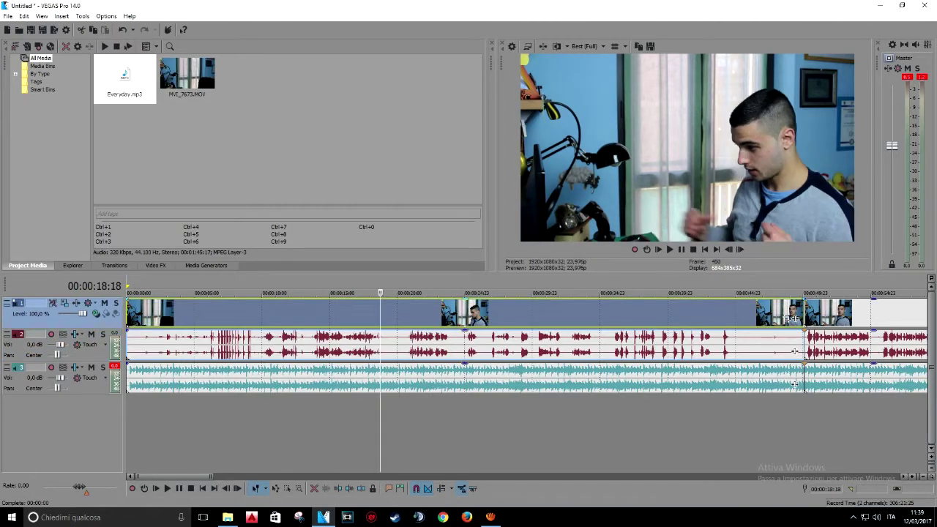
click(346, 315)
click(794, 319)
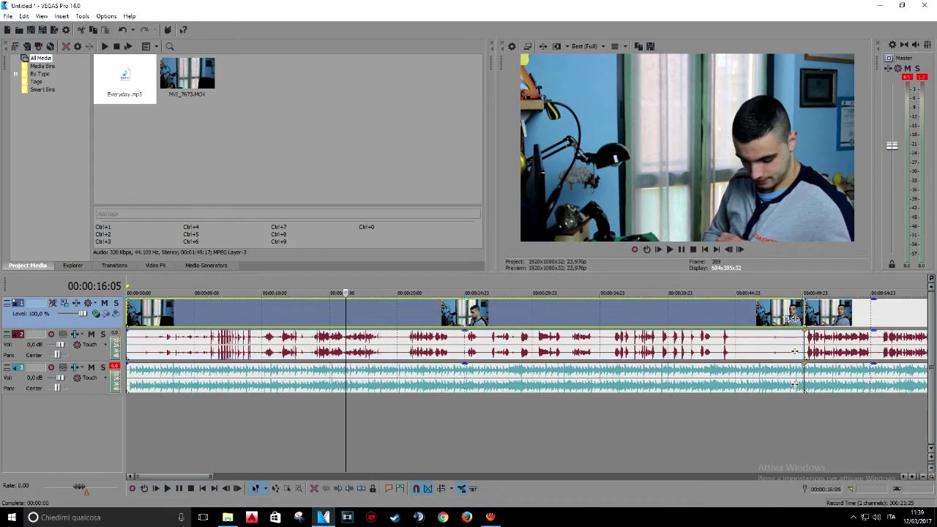
click(794, 351)
key(space)
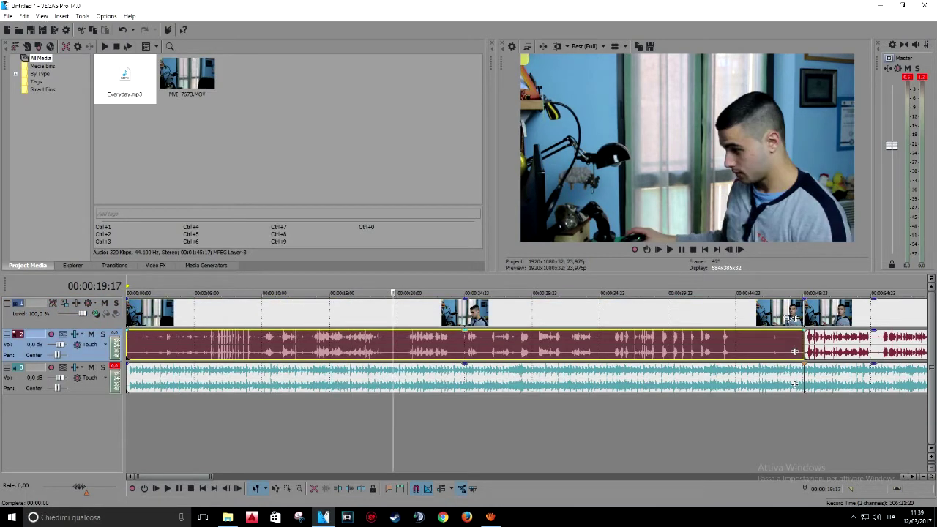
Split the clip's audio event at 00:00:19:17 and step back through the frames before the cut.
key(s)
key(Left)
key(Left)
key(Left)
key(Left)
key(Left)
key(Left)
key(Left)
key(Left)
key(Left)
key(Left)
key(Left)
key(Left)
key(Left)
key(Left)
key(Left)
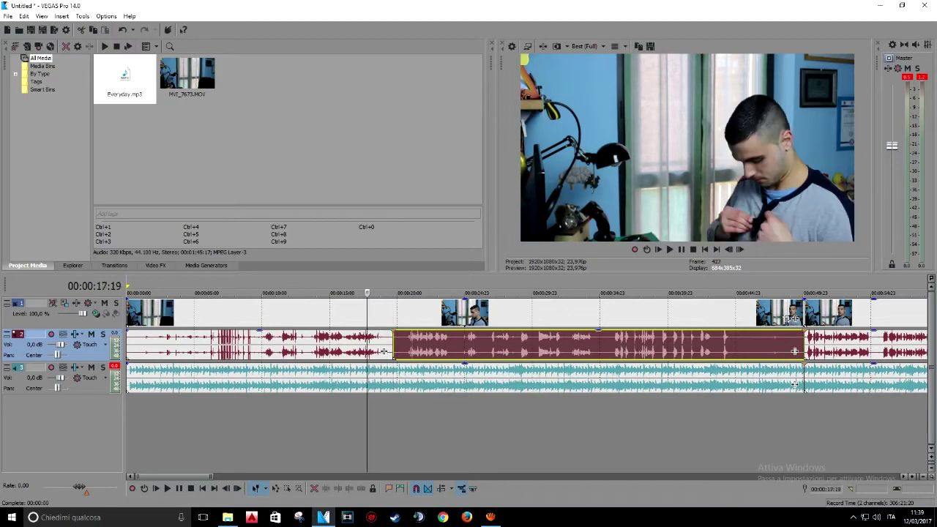
Undo the audio split at 00:00:19:17 and the split of all tracks at 00:00:50:01.
click(401, 293)
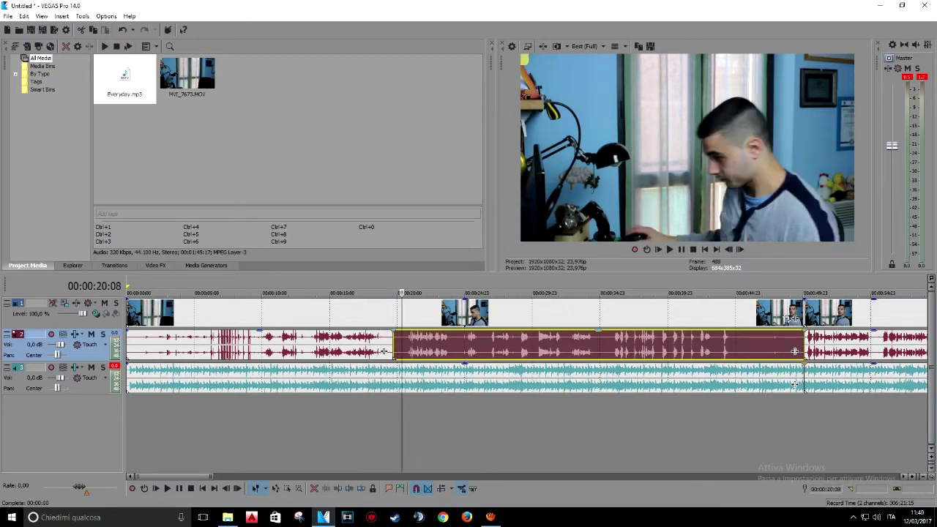
click(408, 313)
click(421, 312)
key(ctrl+z)
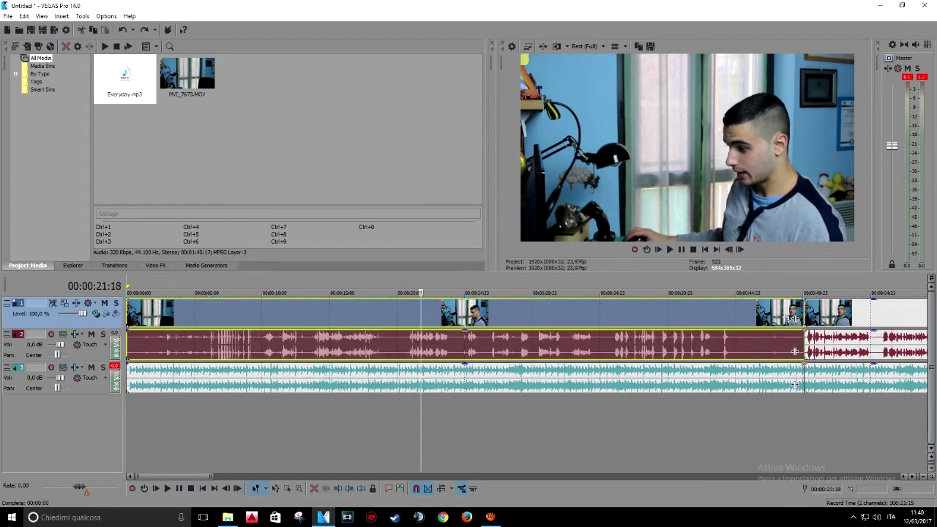
key(ctrl+z)
Split the clip's video and audio together at 00:00:19:23.
key(space)
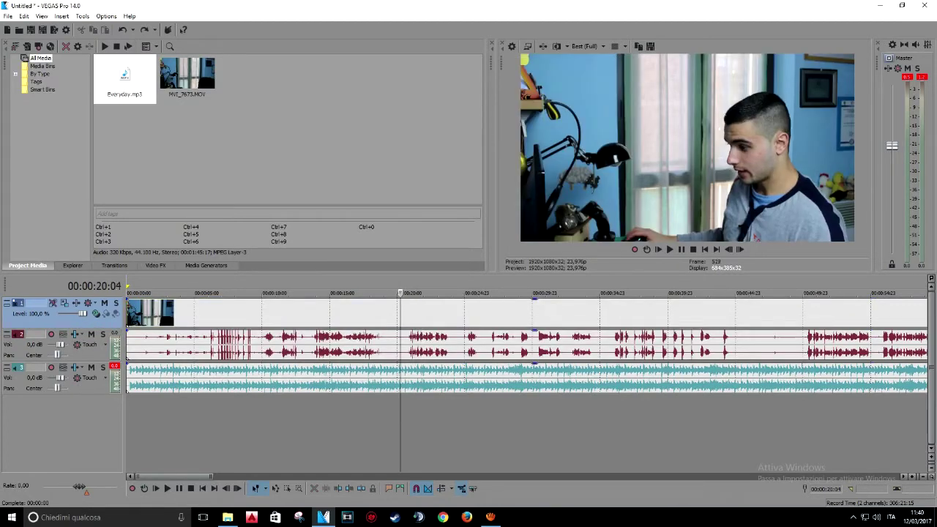
key(space)
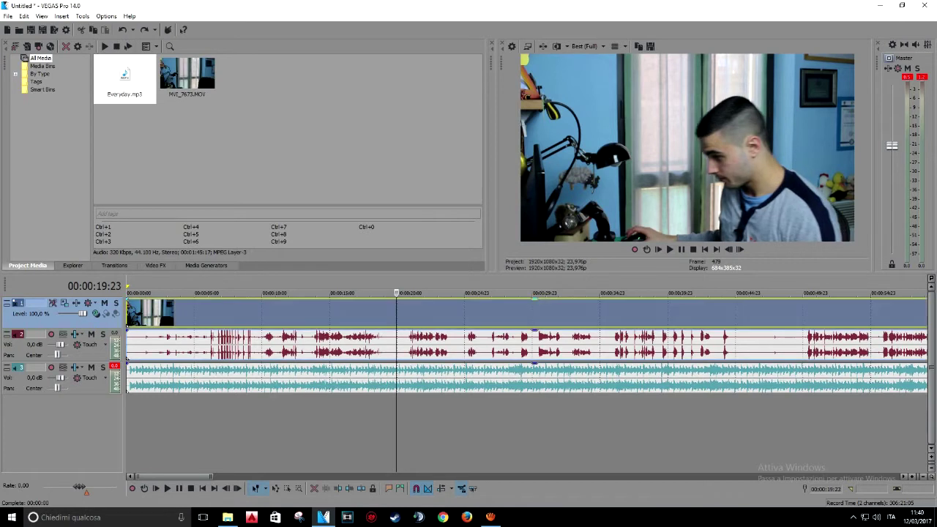
key(s)
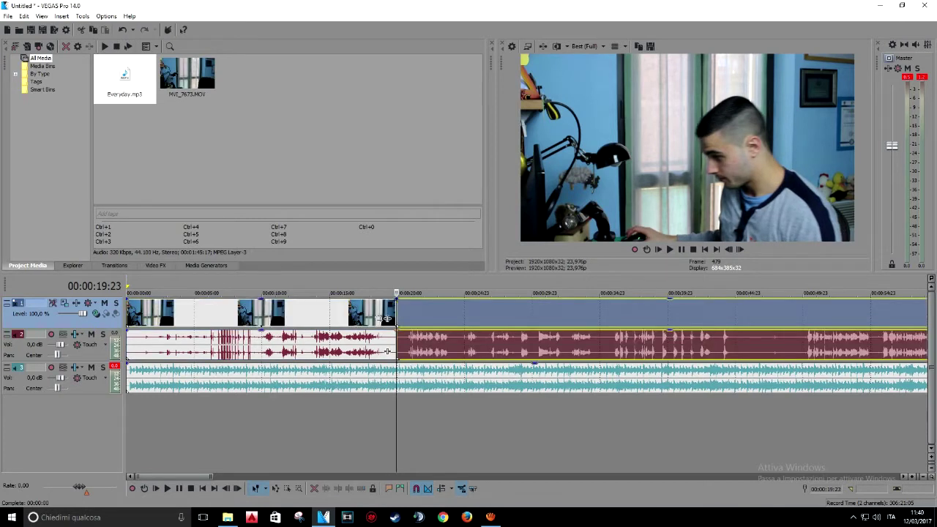
Review the footage after the cut and split the clip's video and audio again at 00:00:24:16.
drag(396, 293, 434, 293)
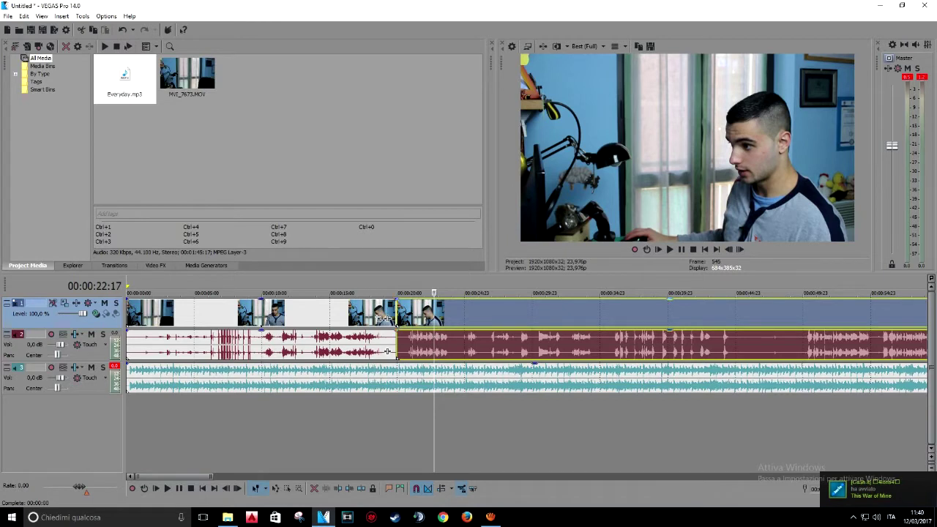
key(space)
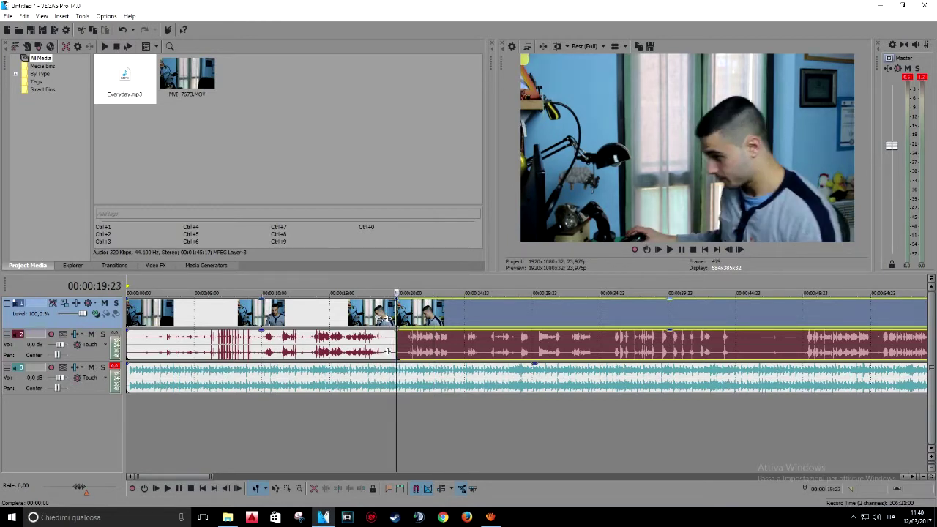
key(space)
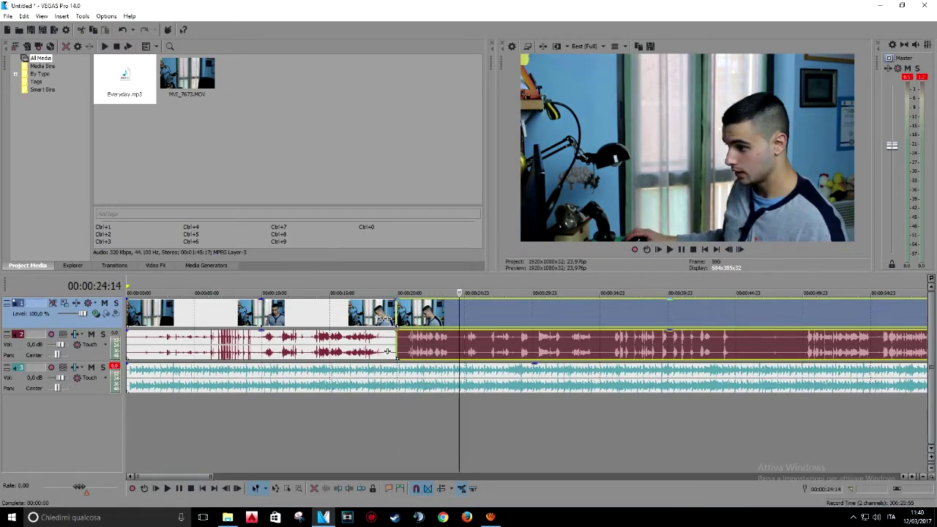
click(460, 313)
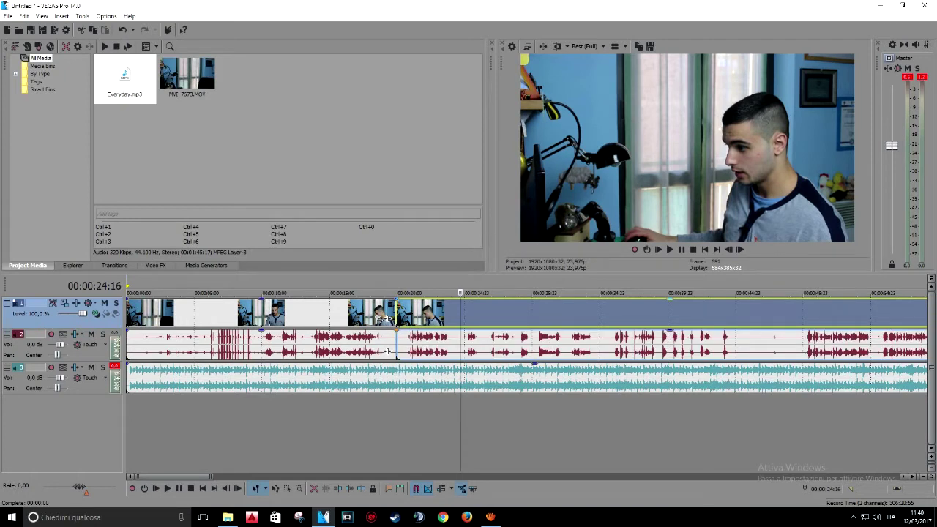
key(s)
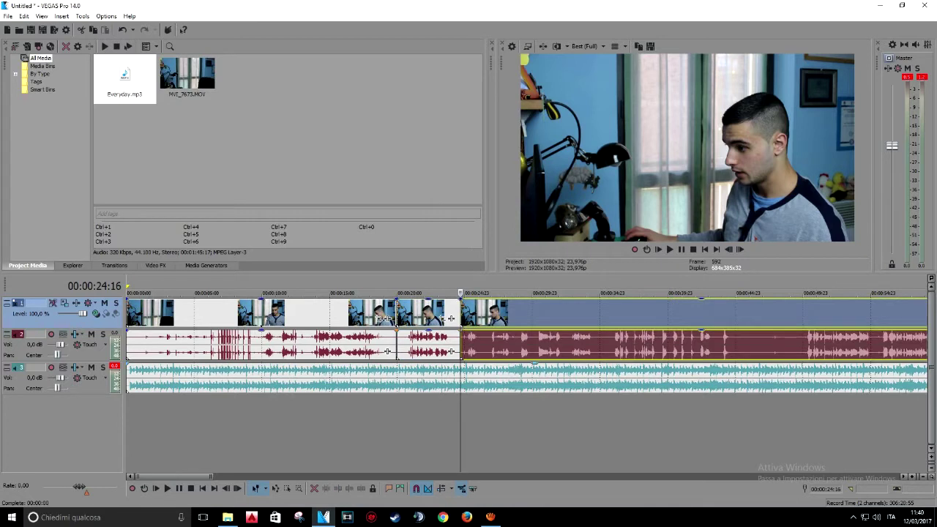
Split the events on all tracks, including the music, at 00:00:26:08 and review the footage around the cut.
click(483, 428)
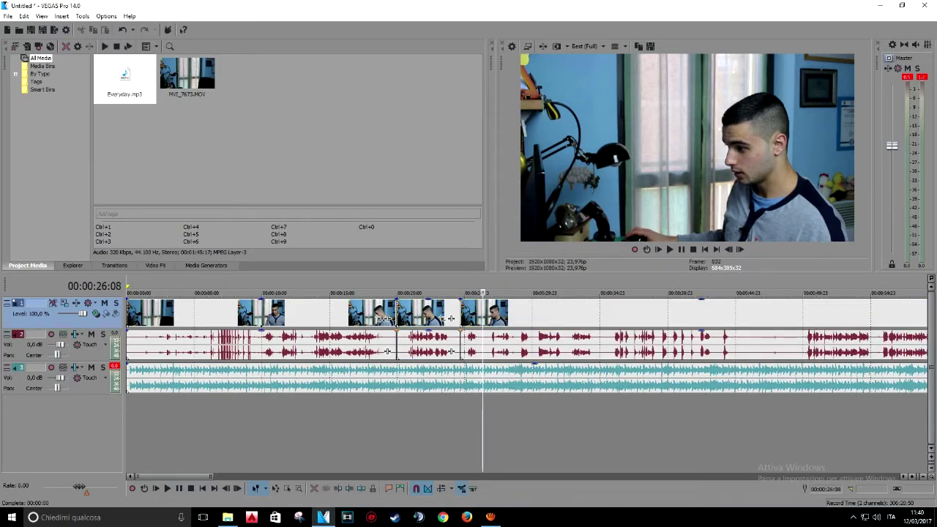
key(s)
key(space)
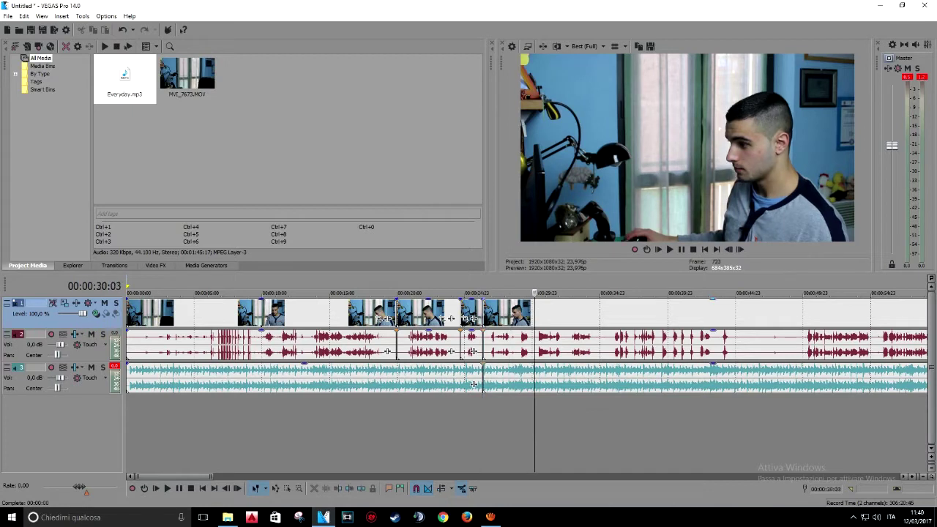
key(space)
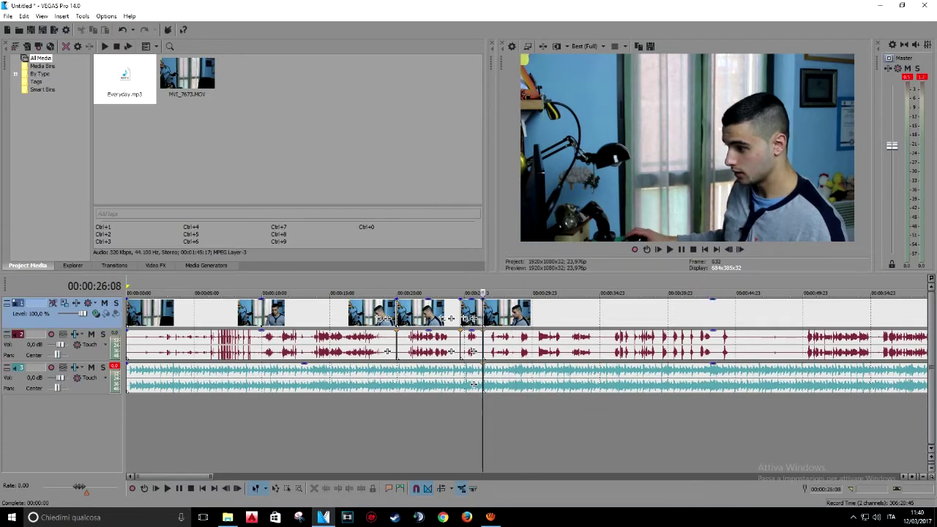
drag(483, 293, 444, 292)
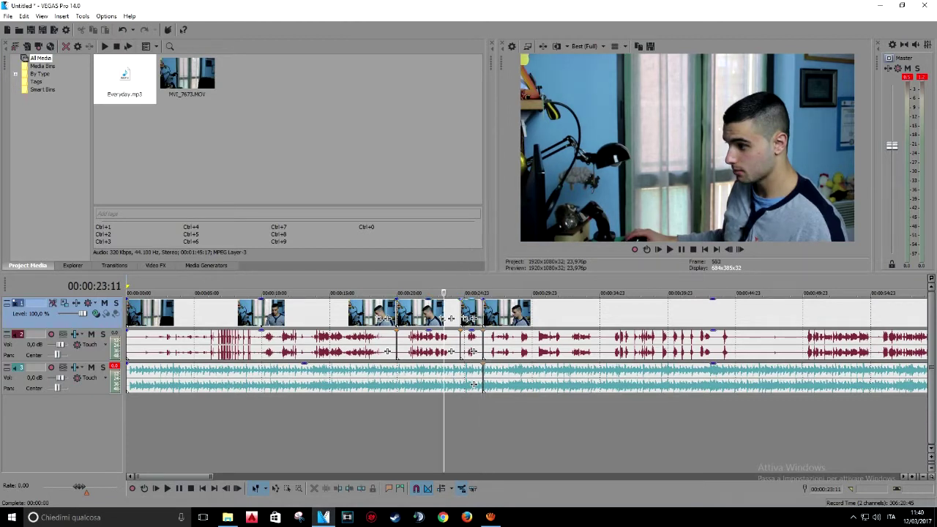
Delete the three clip pieces before 00:00:26:08, closing the gap, and return the cursor to the timeline's start.
click(470, 384)
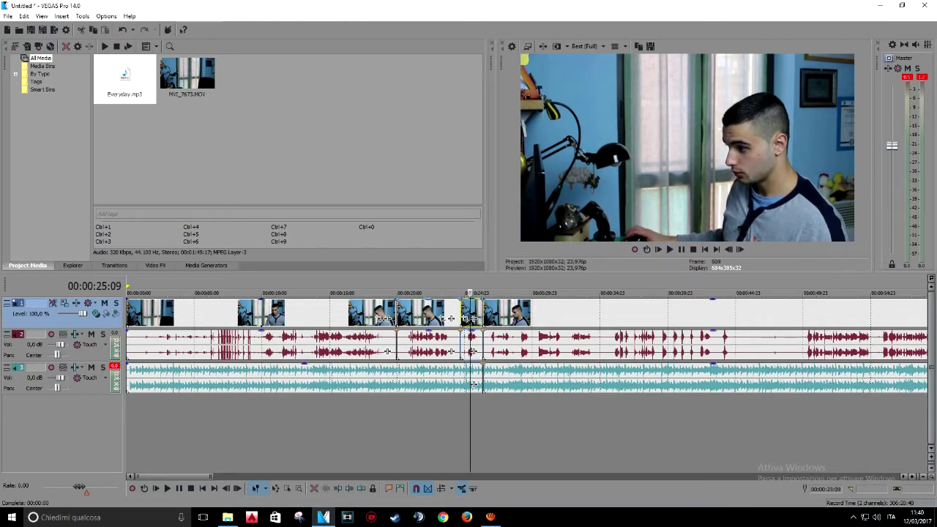
ctrl+click(429, 313)
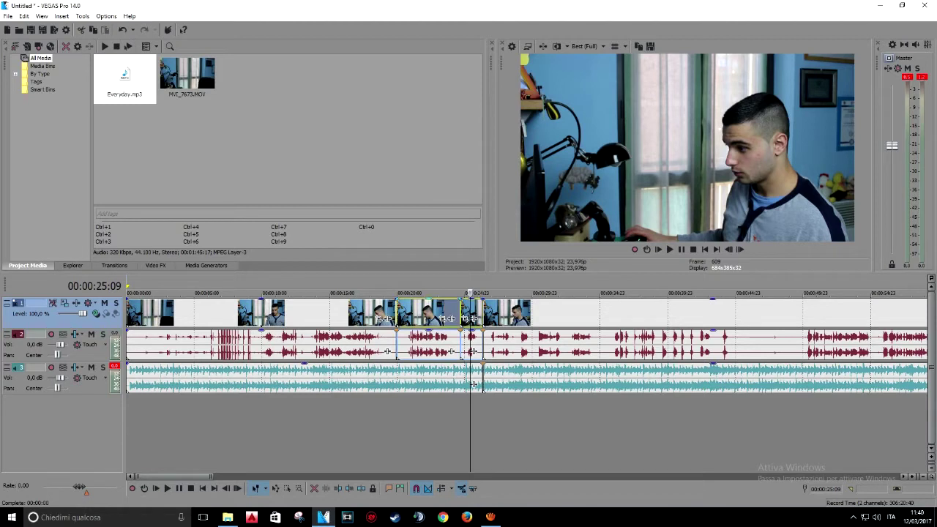
ctrl+click(330, 313)
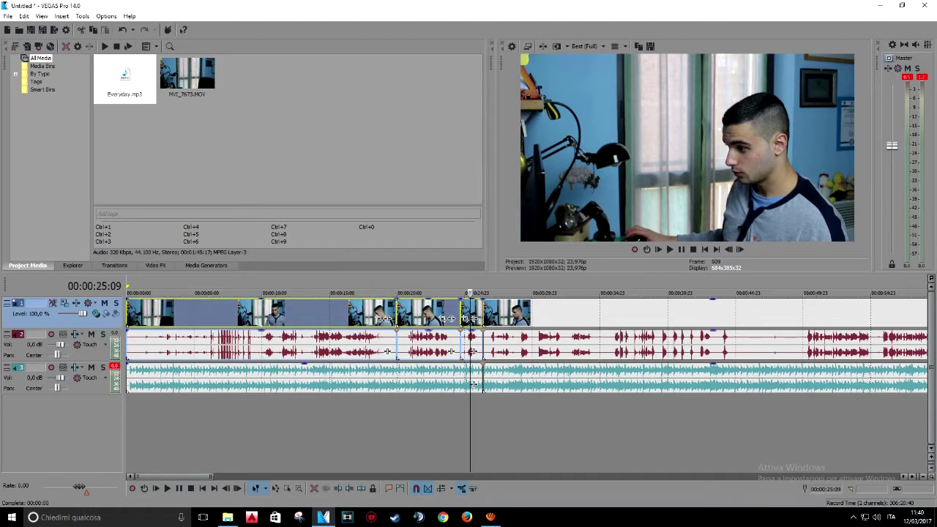
key(Delete)
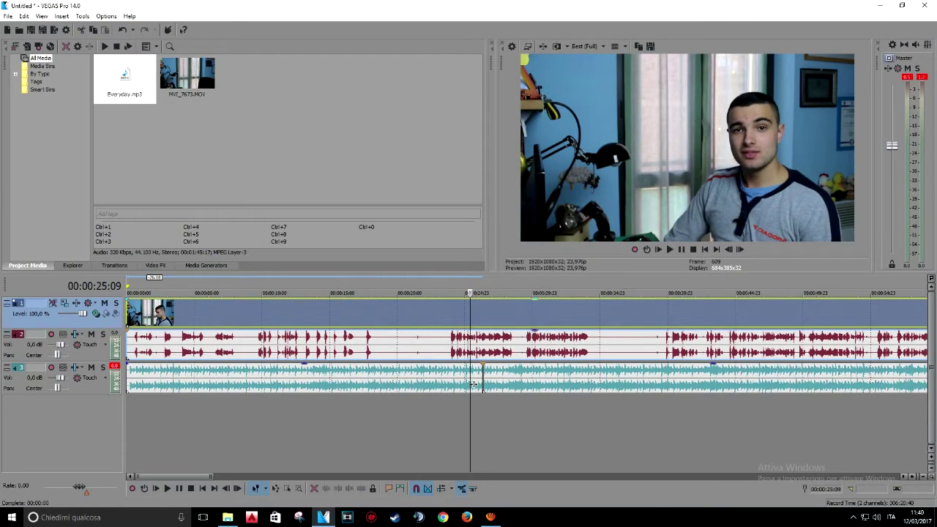
mouse_move(474, 384)
mouse_down()
mouse_move(482, 384)
mouse_move(474, 384)
mouse_up()
key(ctrl+Home)
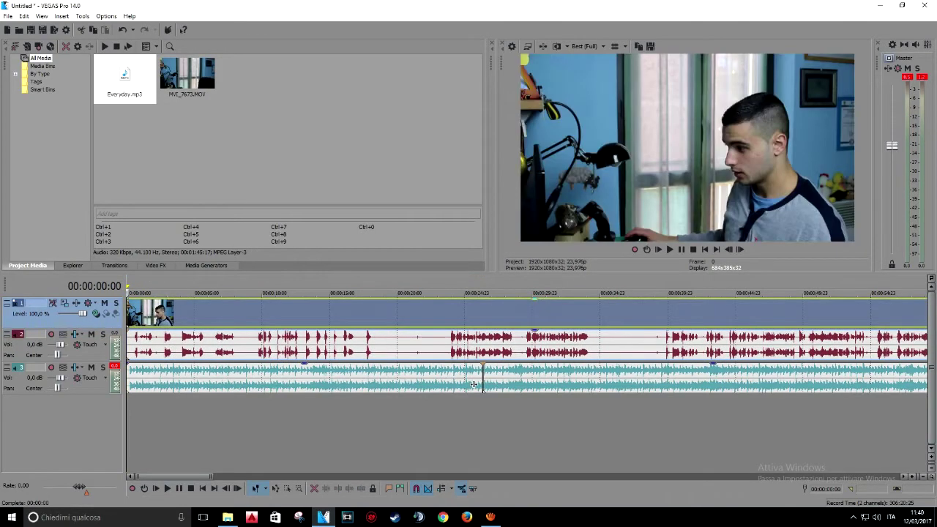
Play the trimmed footage with its music from the beginning and return the cursor to the timeline's start.
key(space)
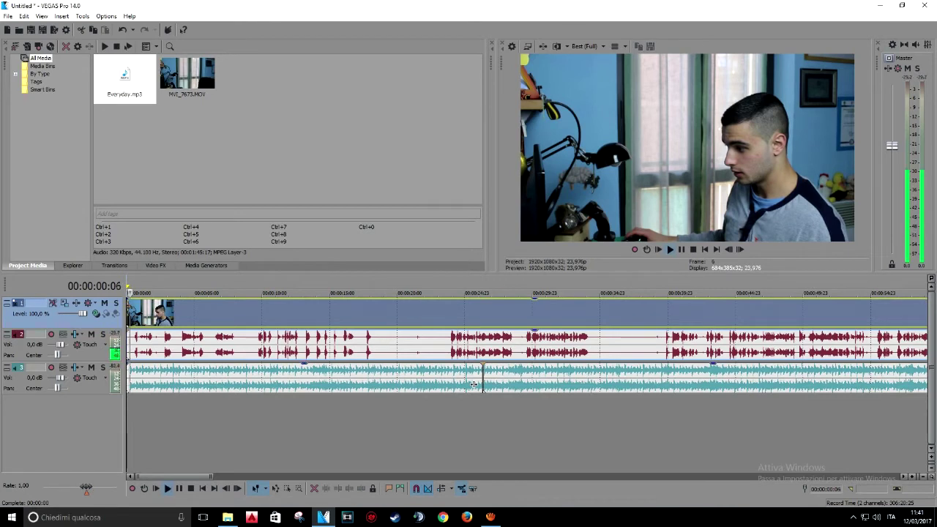
key(space)
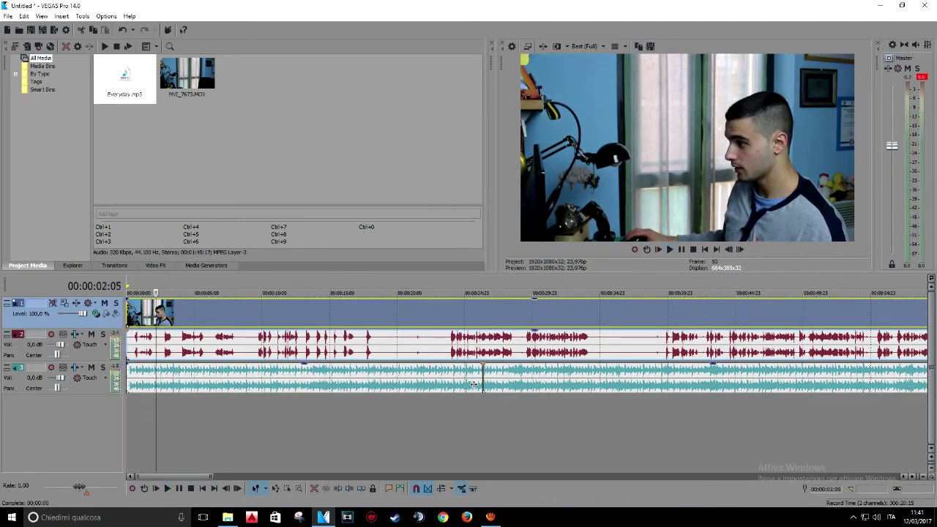
key(ctrl+Home)
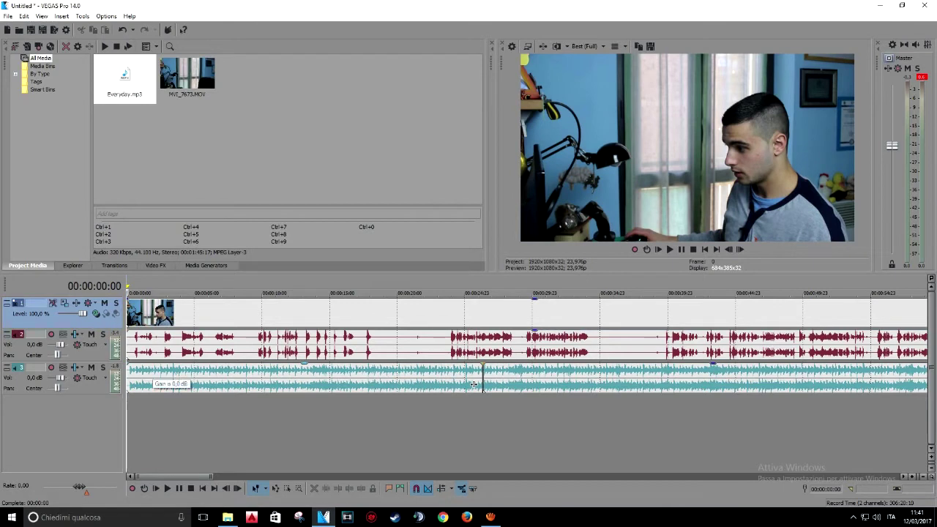
Try to adjust the gain of the music event on the third track.
drag(153, 364, 157, 386)
drag(473, 386, 474, 387)
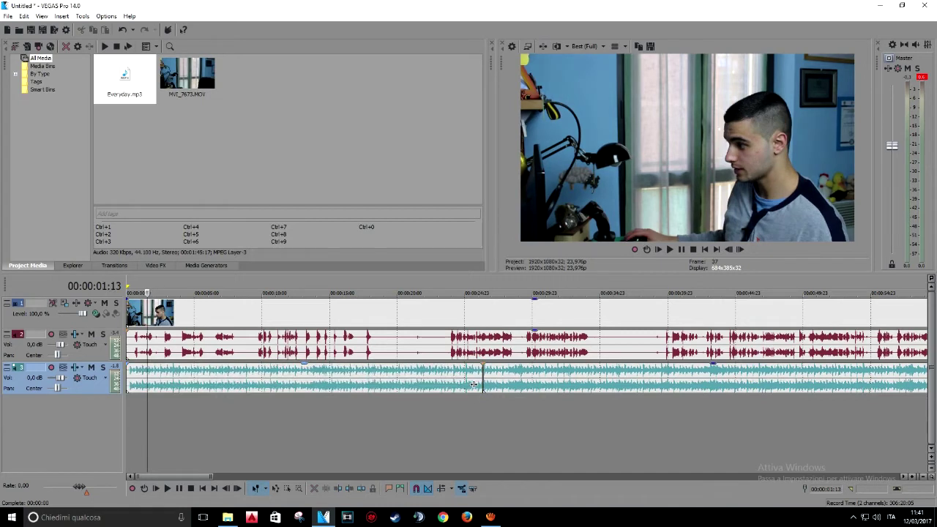
drag(473, 385, 473, 384)
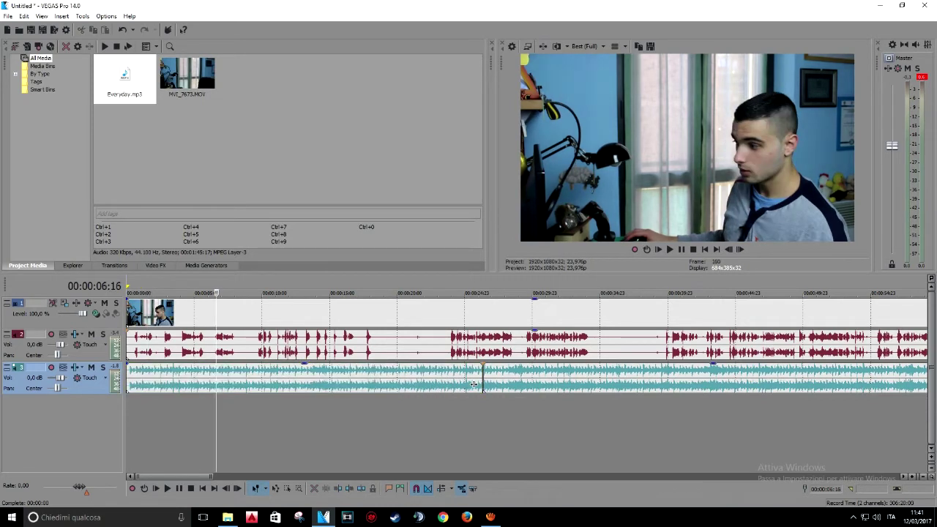
Scrub back and forth around 00:00:08:00 to examine the voice and music waveforms in the opening seconds.
scroll(831, 384, up, 5)
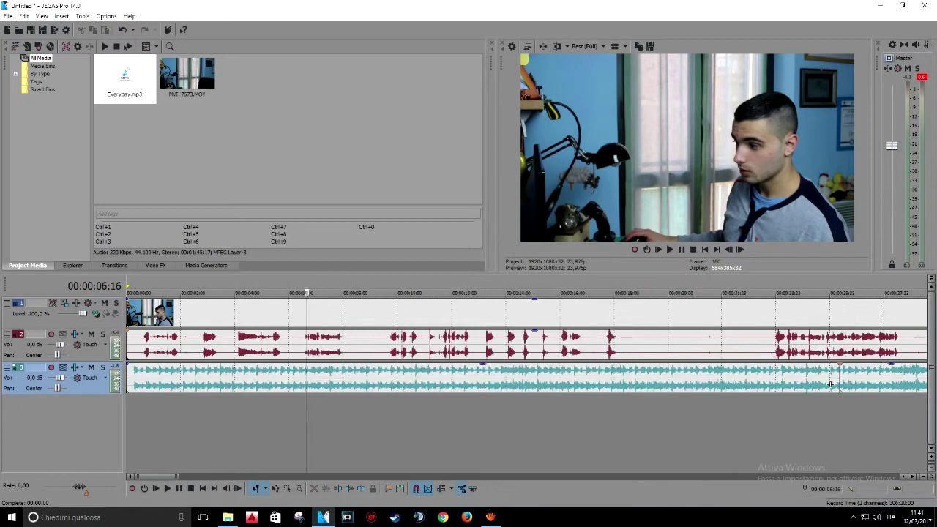
key(Page_Down)
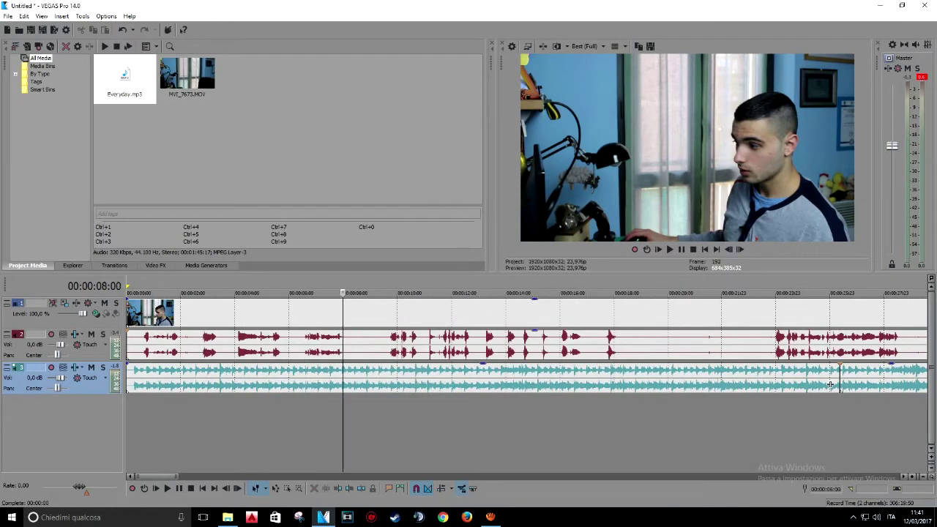
key(Right)
key(Right)
key(Right)
key(Right)
key(Right)
key(Right)
key(Right)
key(Right)
key(Right)
key(Right)
key(Left)
key(Left)
key(Left)
key(Left)
key(Left)
key(Left)
key(Left)
key(Left)
key(Left)
key(Left)
key(Right)
key(Right)
key(Right)
key(Right)
key(Right)
key(Right)
key(Right)
key(Right)
key(Right)
key(Right)
key(Left)
key(Left)
key(Left)
key(Left)
key(Left)
key(Left)
key(Left)
key(Left)
key(Left)
key(Left)
key(Right)
key(Right)
key(Right)
key(Right)
key(Right)
key(Right)
key(Right)
key(Right)
key(Right)
key(Right)
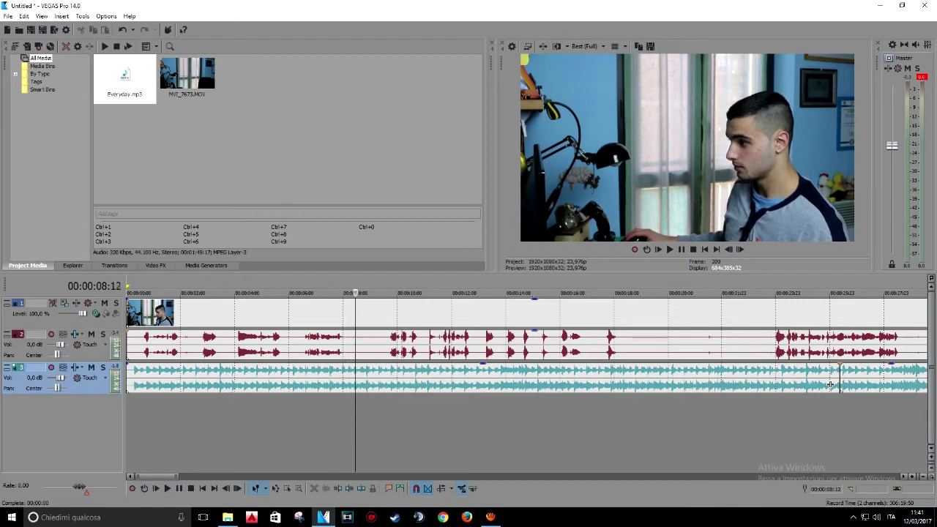
key(Left)
key(Left)
key(Left)
key(Left)
key(Left)
key(Left)
key(Left)
key(Left)
key(Left)
key(Left)
key(Left)
key(Left)
key(Left)
key(Left)
key(Left)
key(Left)
key(Left)
key(Left)
key(Left)
key(Left)
key(Right)
key(Right)
key(Right)
key(Right)
key(Right)
key(Right)
key(Right)
key(Right)
key(Right)
key(Right)
key(Left)
key(Left)
key(Left)
key(Left)
key(Left)
key(Left)
key(Left)
key(Left)
key(Left)
key(Left)
key(Left)
key(Left)
key(Left)
key(Left)
key(Left)
key(Left)
key(Left)
key(Left)
key(Left)
key(Left)
key(Left)
key(Left)
key(Left)
key(Left)
key(Left)
key(Left)
key(Left)
key(Left)
key(Left)
key(Left)
key(Right)
key(Right)
key(Right)
key(Right)
key(Right)
key(Right)
key(Right)
key(Right)
key(Right)
key(Right)
key(Right)
key(Right)
key(Right)
key(Right)
key(Right)
key(Right)
key(Right)
key(Right)
key(Right)
key(Right)
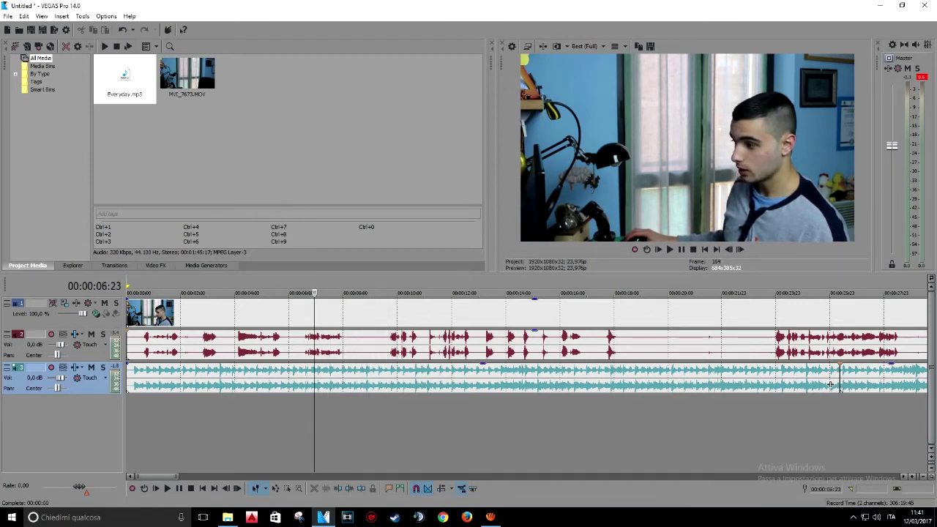
Return to the timeline's start and play the first second of voice and music again.
key(Left)
key(Left)
key(Left)
key(Left)
key(Left)
key(Left)
key(Left)
key(Left)
key(Left)
key(Left)
key(Left)
key(Left)
key(Left)
key(Left)
key(Left)
key(Left)
key(Left)
key(Left)
key(Left)
key(Left)
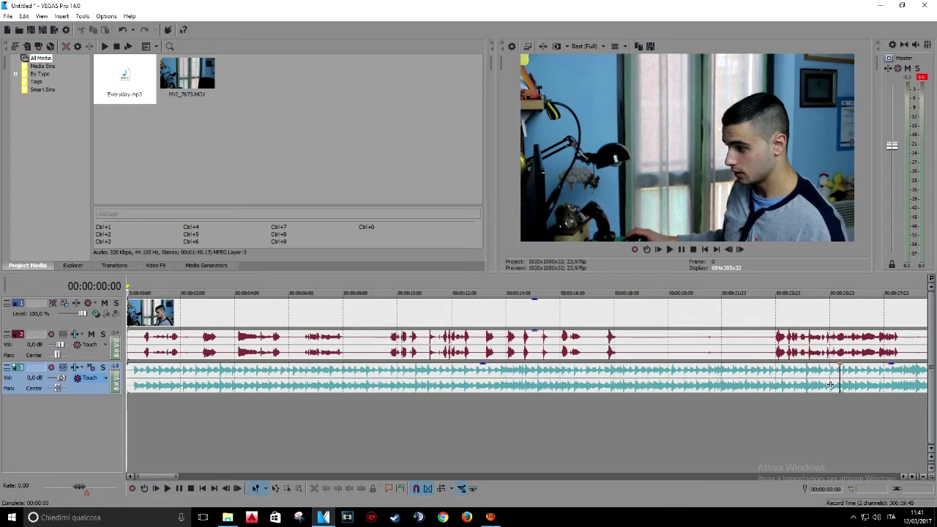
key(space)
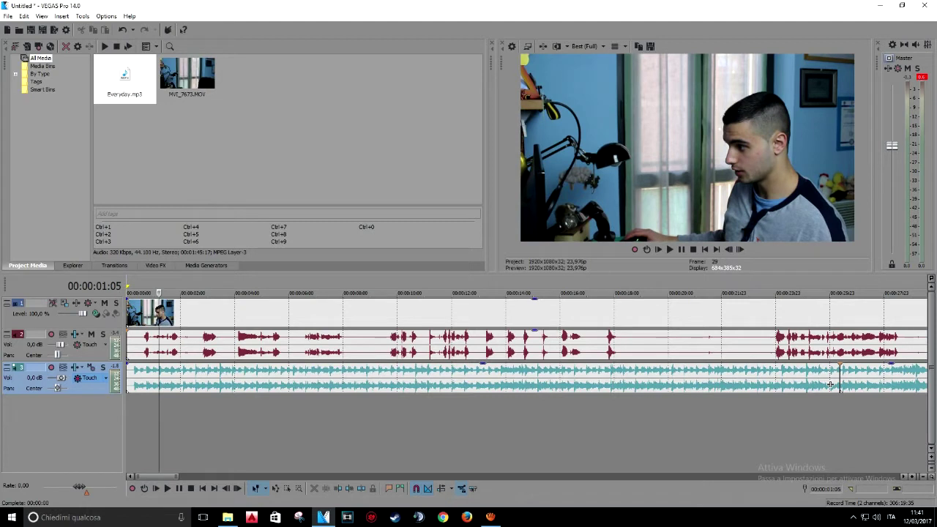
key(space)
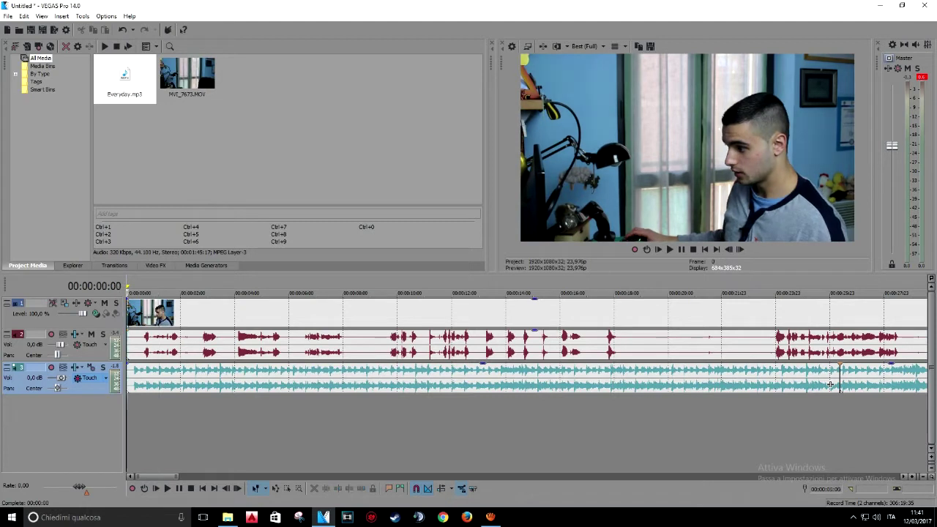
Lower the music track's volume envelope to about -4.3 dB and play the first eight seconds.
drag(829, 378, 830, 384)
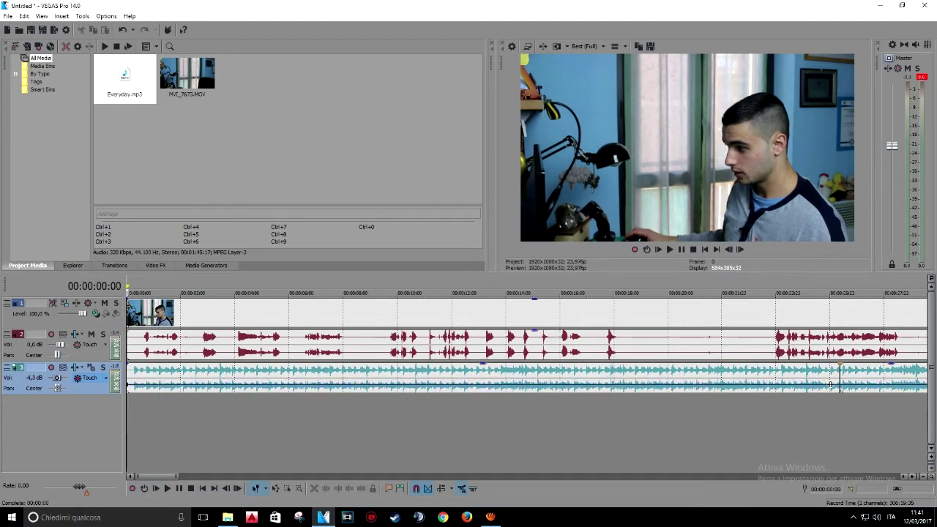
key(space)
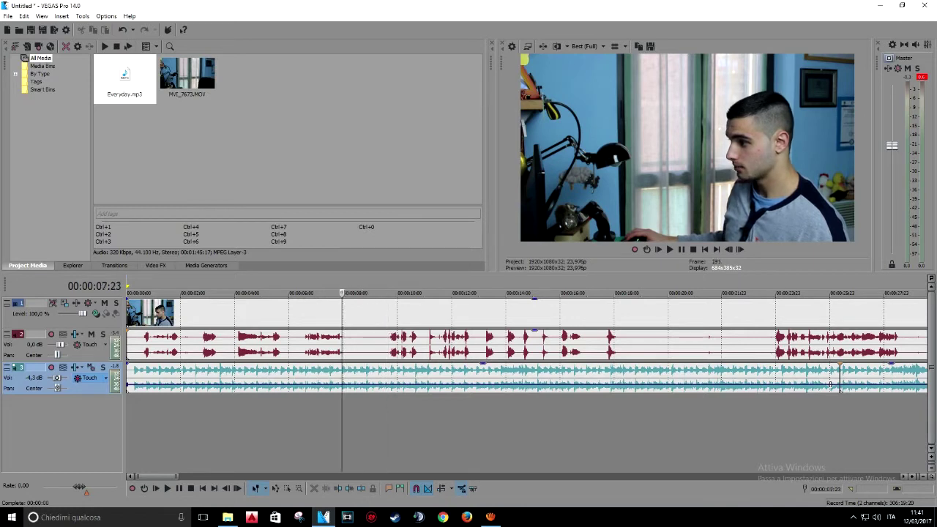
Add four volume points on the music track from 00:00:07:11 to 00:00:10:04 and raise the volume between the middle two.
key(Left)
key(Left)
key(Left)
key(Left)
key(Left)
key(Left)
key(Left)
key(Left)
key(Left)
key(Left)
key(Left)
key(Left)
key(Left)
key(Left)
key(Left)
key(Left)
key(Left)
key(Left)
key(Left)
key(Left)
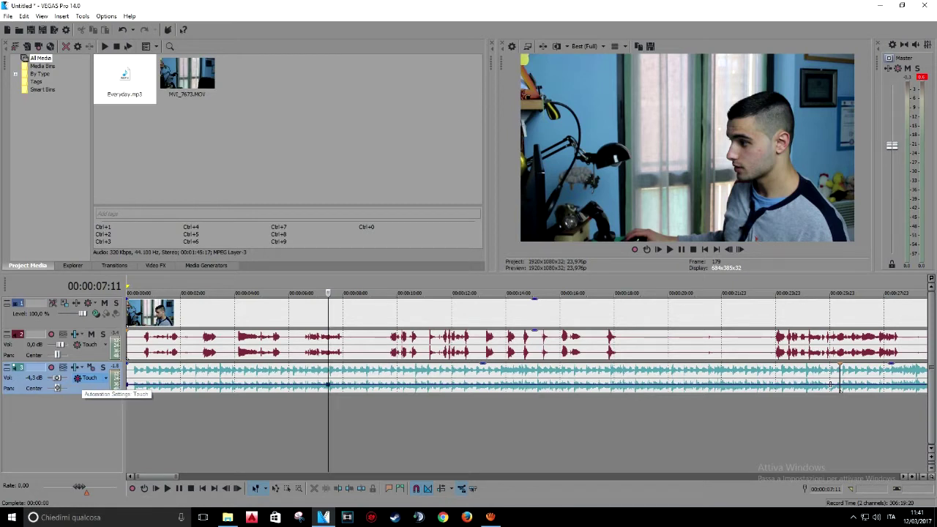
key(space)
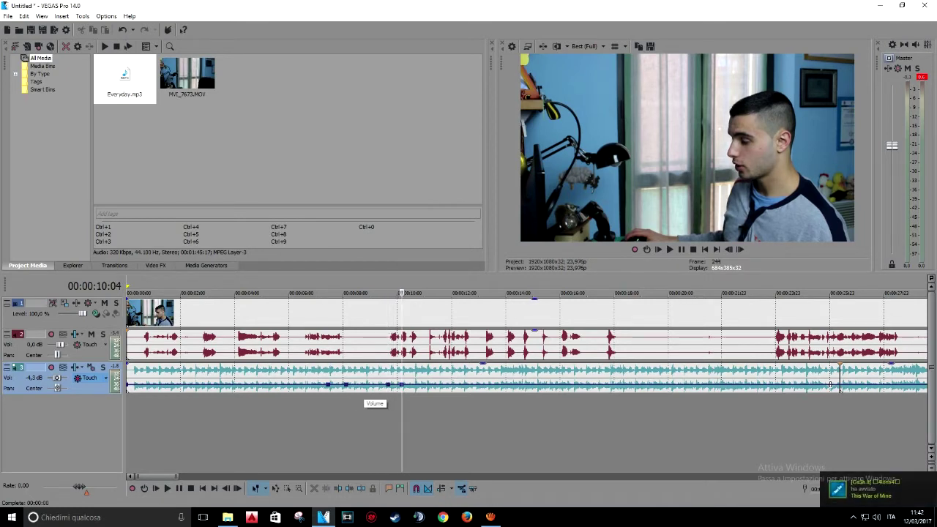
drag(366, 384, 366, 374)
Play the raised music section from 00:00:06:15, then lower the volume around it to about -11 dB and lift the section slightly.
click(305, 419)
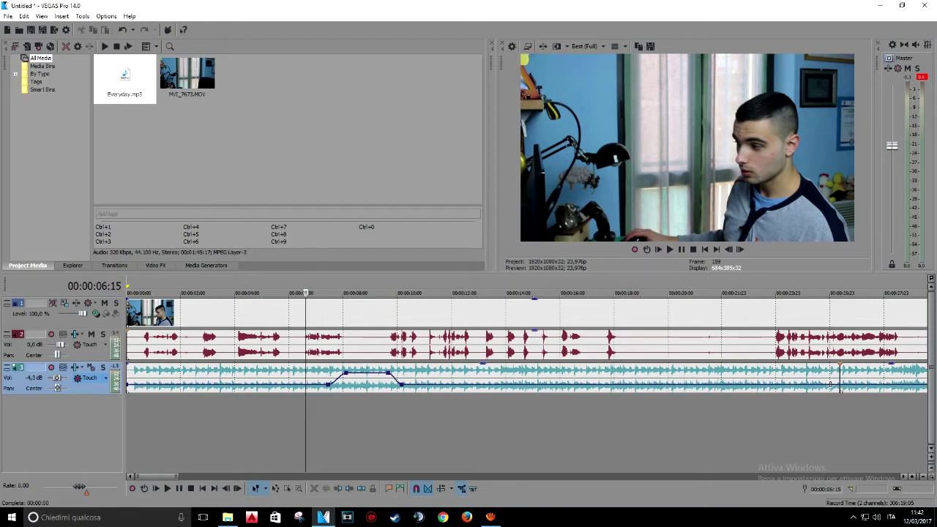
key(space)
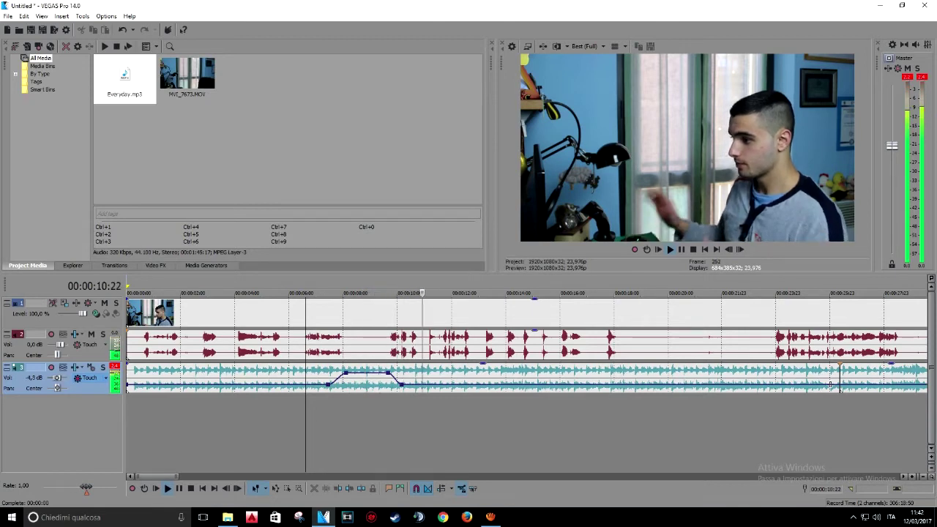
drag(328, 385, 327, 388)
drag(467, 385, 467, 389)
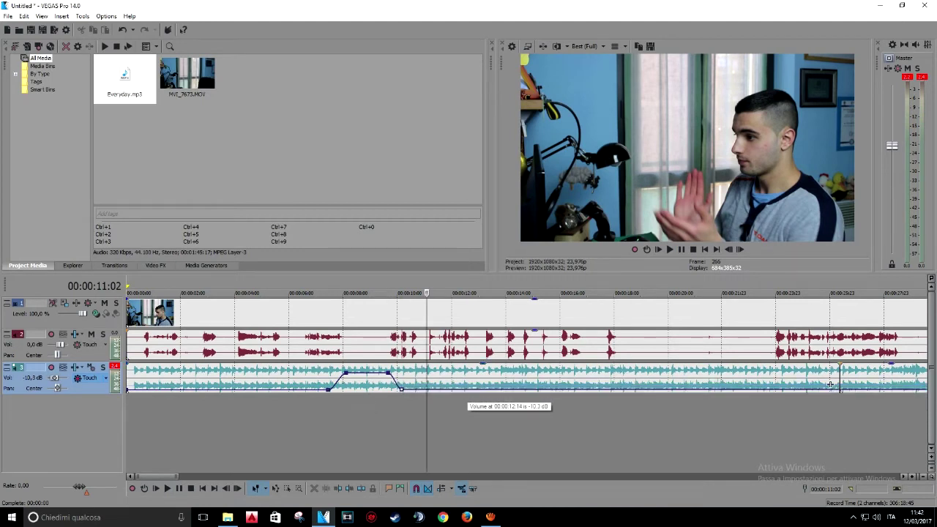
mouse_move(366, 373)
mouse_down()
mouse_move(366, 382)
mouse_move(365, 371)
mouse_up()
drag(830, 384, 830, 384)
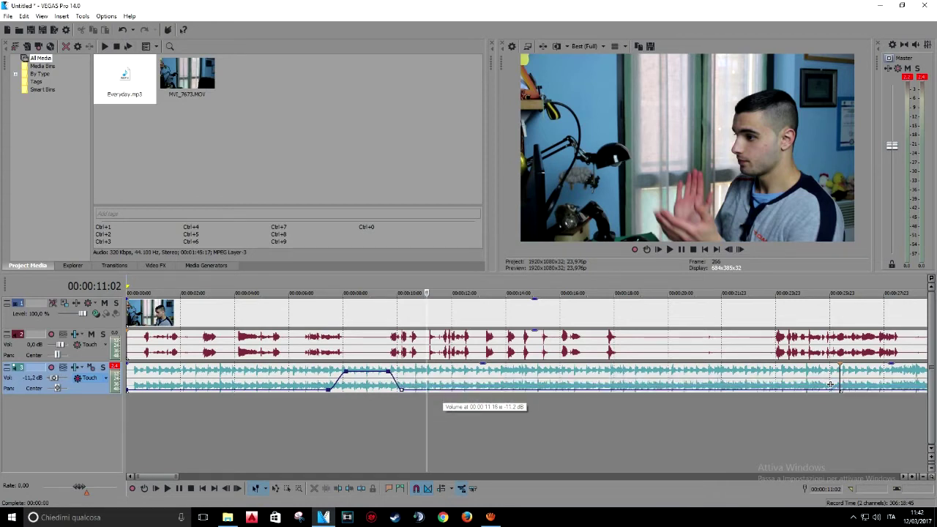
key(space)
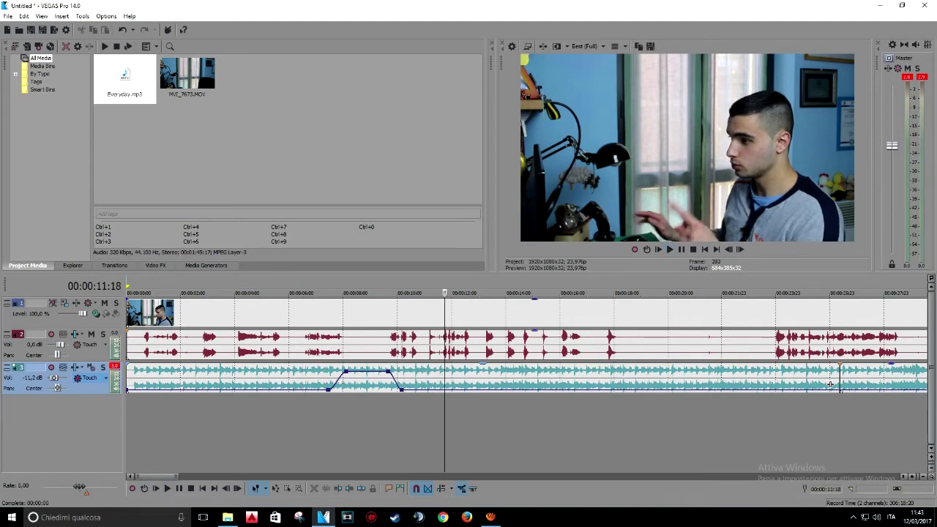
Try sliding the music envelope's last volume point further along the timeline and bring it back to about 00:00:10:04.
drag(401, 389, 742, 388)
drag(443, 387, 402, 388)
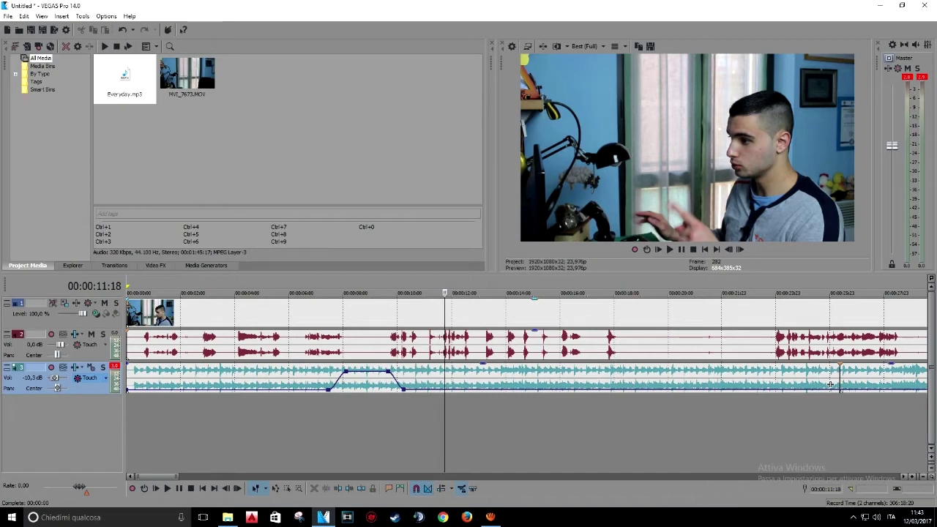
Move the cursor between about 00:00:05:00 and 00:00:09:00 to examine how the music track's volume follows its envelope.
click(322, 313)
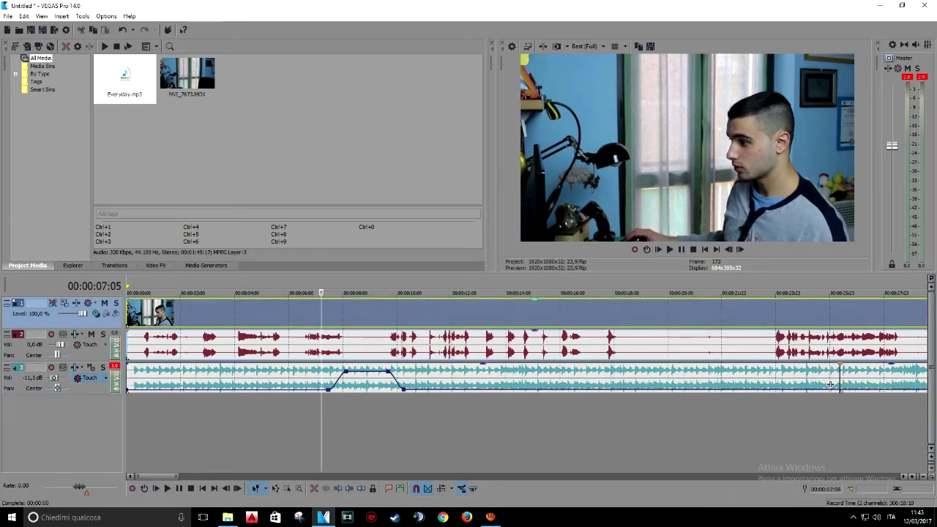
click(276, 345)
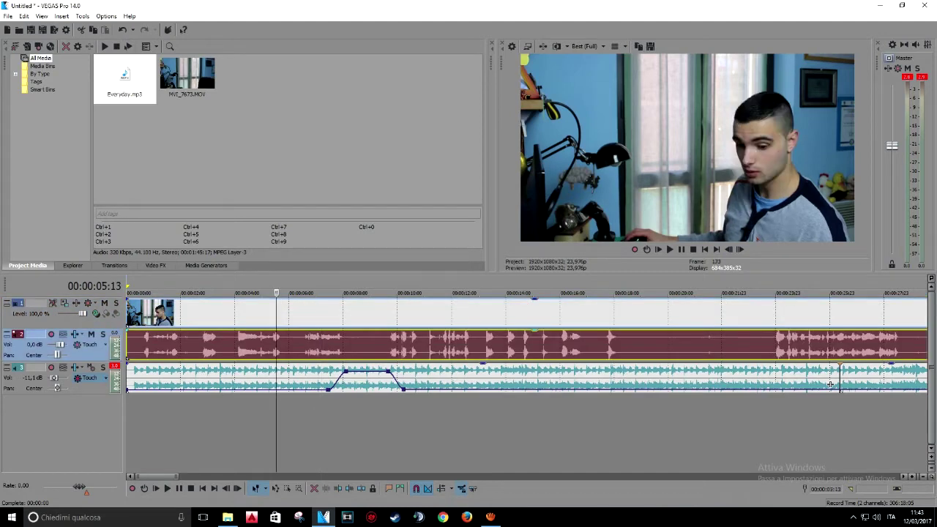
click(336, 344)
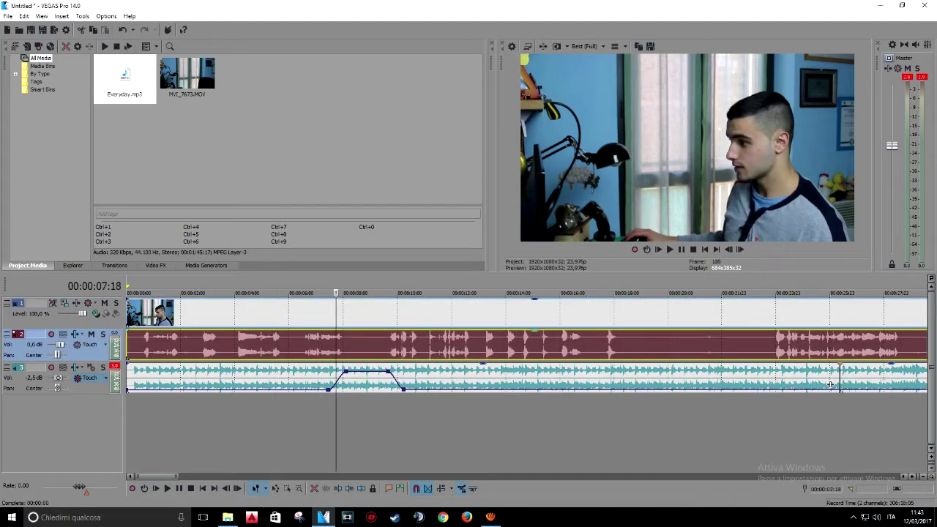
click(357, 313)
click(364, 344)
click(364, 313)
click(306, 344)
Add volume points on the voice track at 00:00:05:07 and 00:00:07:23, setting the second to about 1.0 dB.
key(space)
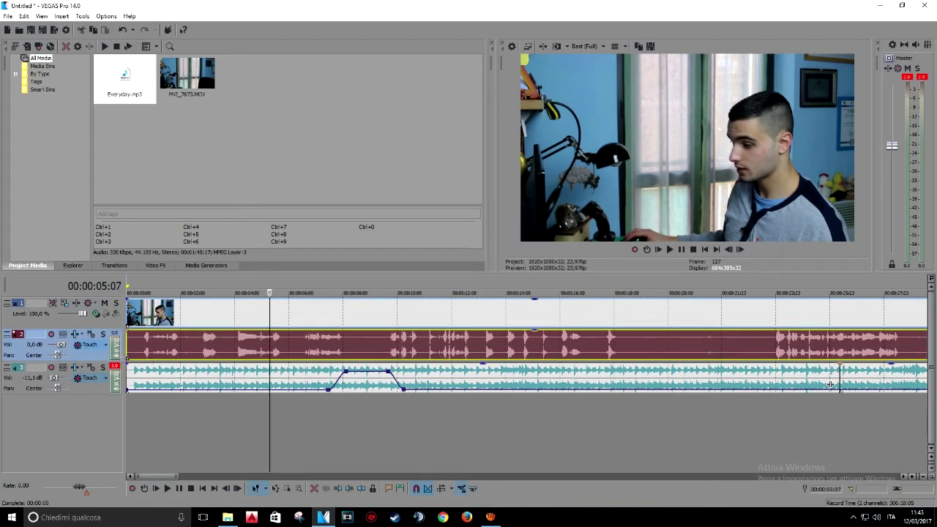
click(341, 345)
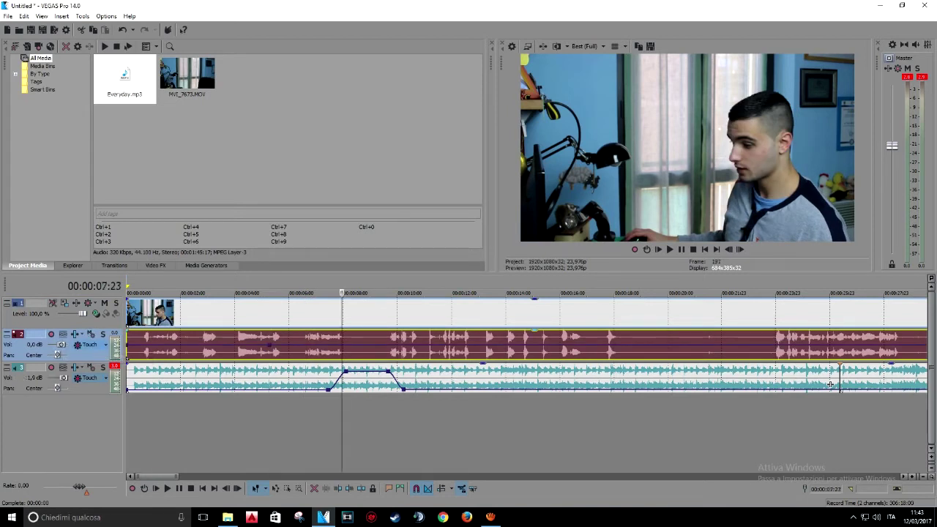
drag(61, 345, 65, 345)
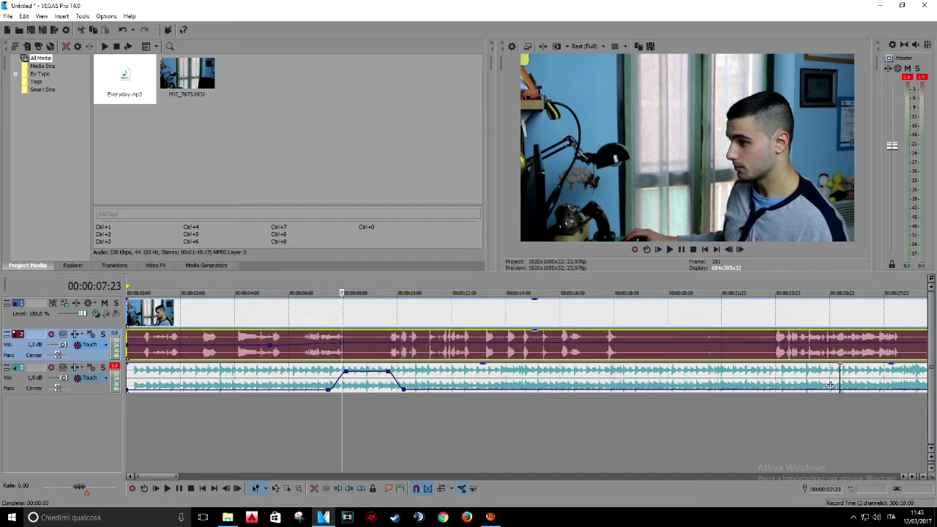
Add a pan point on the music track at 00:00:02:14 and scrub through the first 15 seconds to examine the changing track volumes.
click(831, 384)
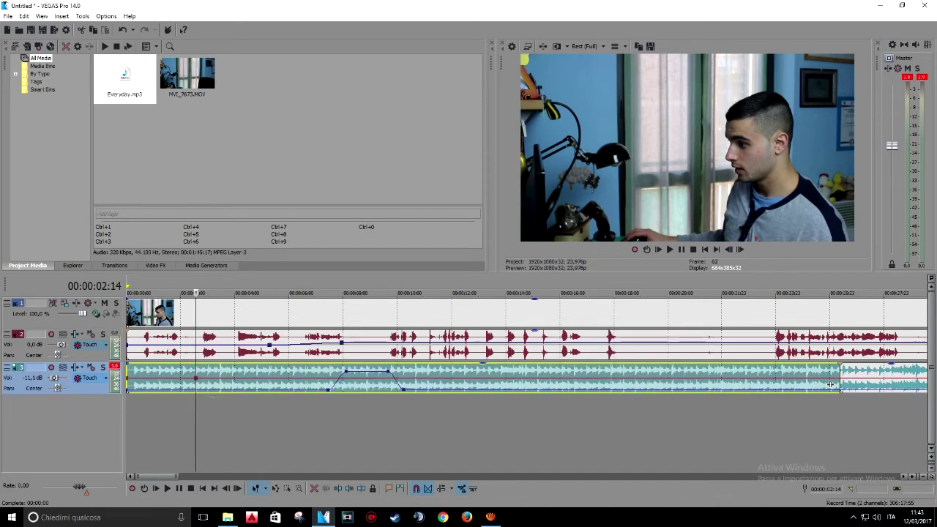
key(Right)
key(Right)
key(Right)
key(Right)
key(Right)
key(Right)
key(Right)
key(Right)
key(Right)
key(Right)
key(Right)
key(Right)
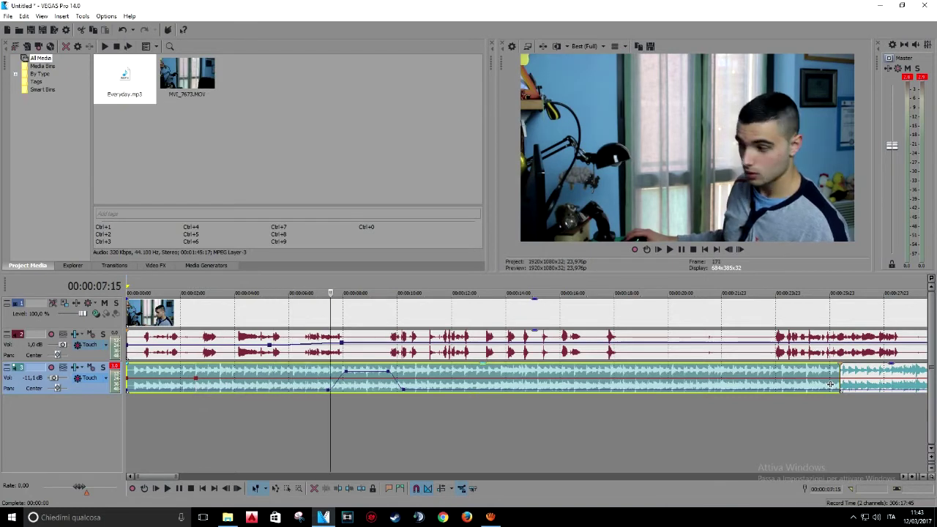
key(Right)
key(Right)
key(Right)
key(Right)
key(Right)
key(Right)
key(Right)
key(Right)
key(Right)
key(Right)
key(Right)
key(Right)
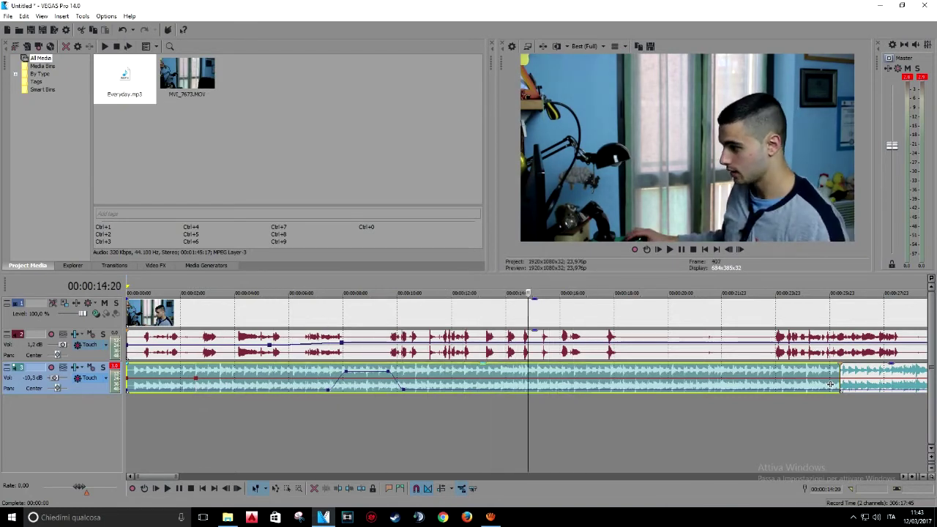
key(Left)
key(Left)
key(Left)
key(Left)
key(Left)
key(Left)
key(Left)
key(Left)
key(Left)
key(Left)
key(Left)
key(Left)
key(Left)
key(Left)
key(Left)
key(Left)
key(Left)
key(Left)
key(Left)
key(Left)
key(Left)
key(Left)
key(Left)
key(Left)
key(Right)
key(Right)
key(Right)
key(Right)
key(Right)
key(Right)
key(Right)
key(Right)
key(Right)
key(Right)
key(Right)
key(Right)
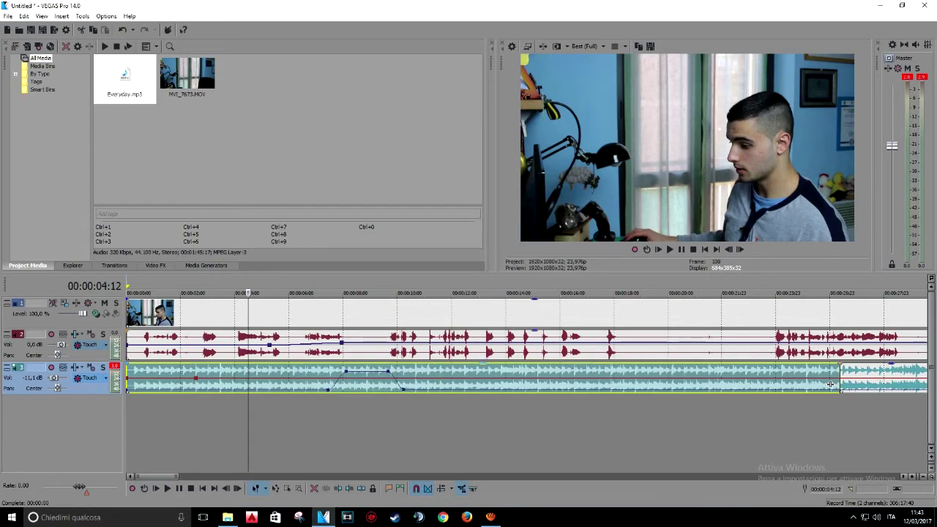
key(space)
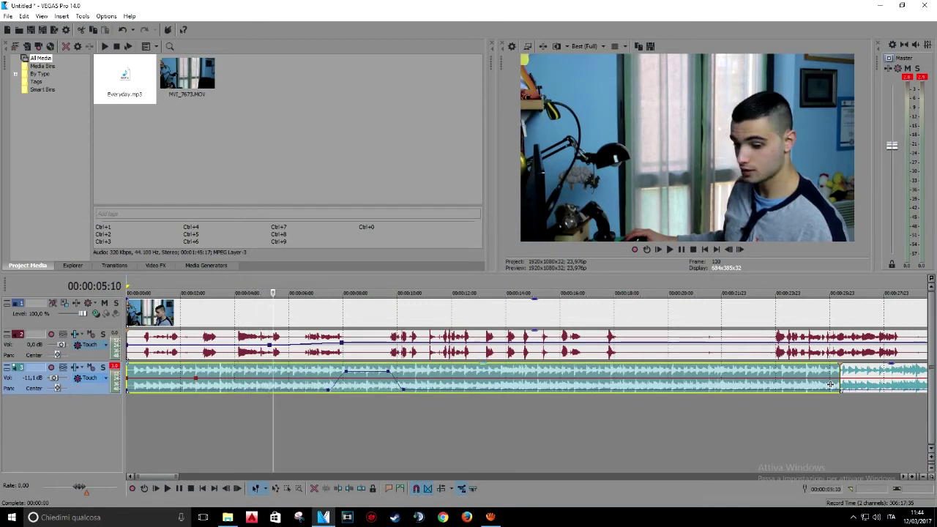
Set the music track's pan to 100 % R at 00:00:04:12 and play the result up to 00:00:09:21.
key(Left)
key(Left)
key(Left)
key(Left)
key(Left)
key(Left)
key(Left)
key(Left)
key(Left)
key(Left)
key(Left)
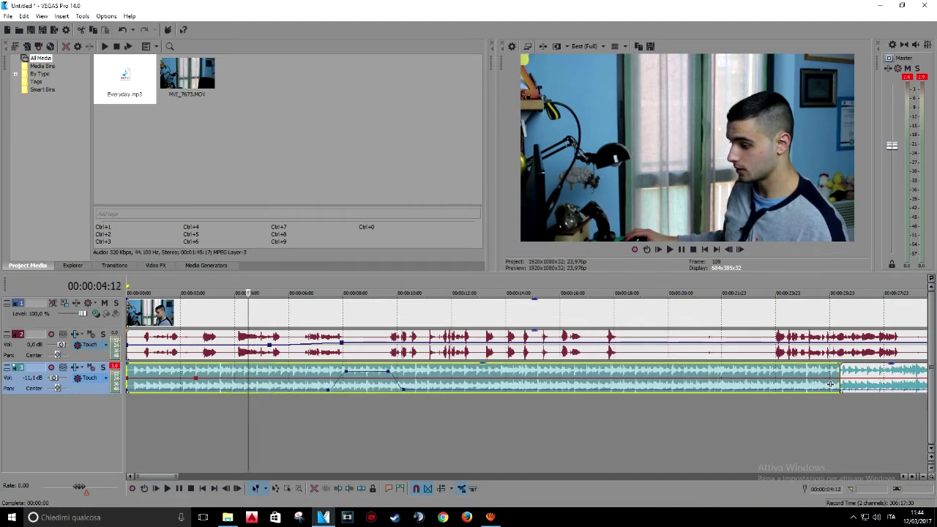
drag(58, 389, 60, 389)
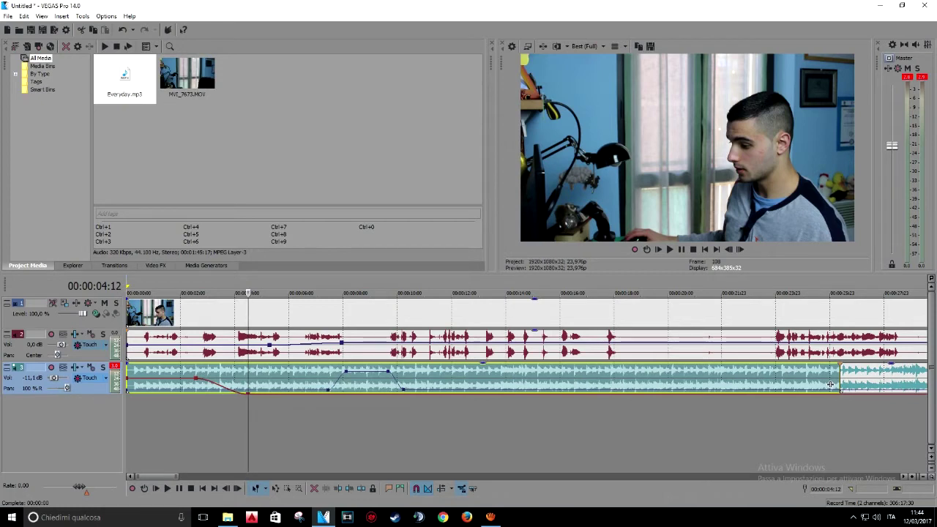
key(space)
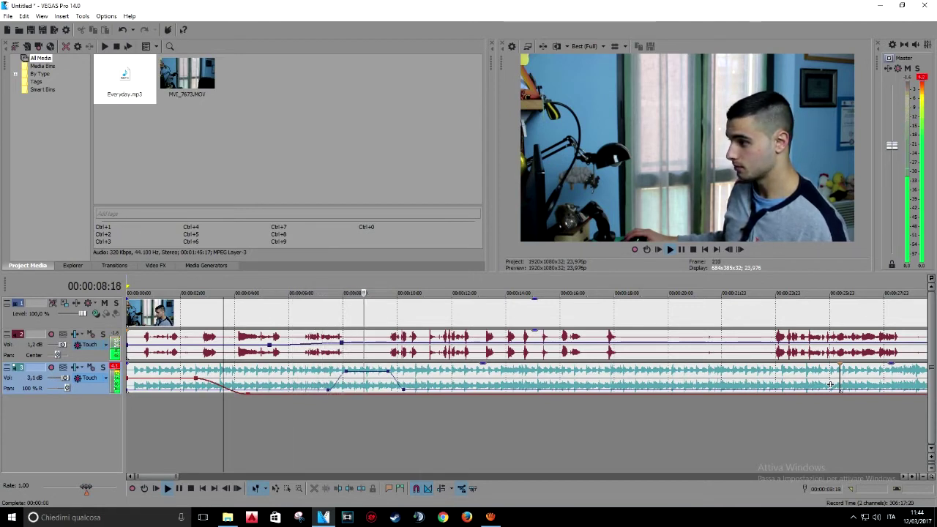
key(Return)
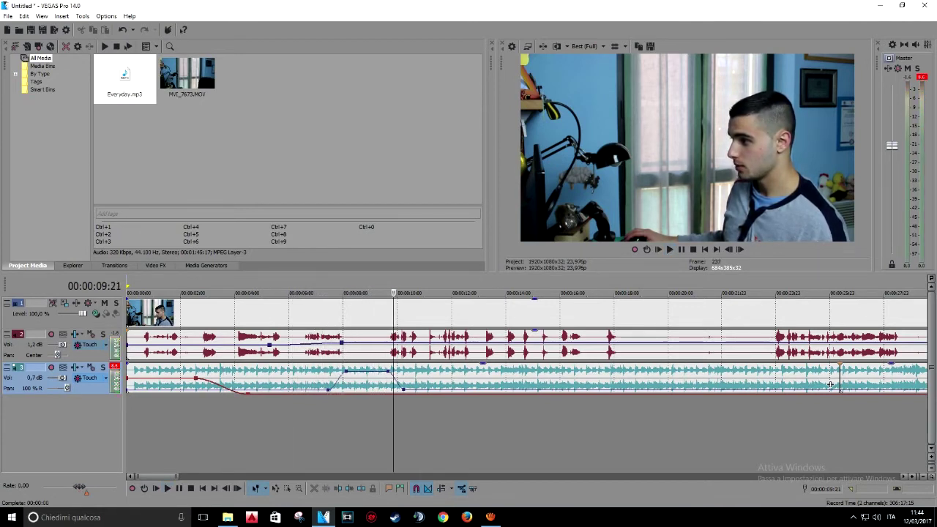
Bring the music track's pan back to about 3 % R and scrub between 00:00:04:04 and 00:00:11:10 to check the track levels.
drag(347, 393, 347, 378)
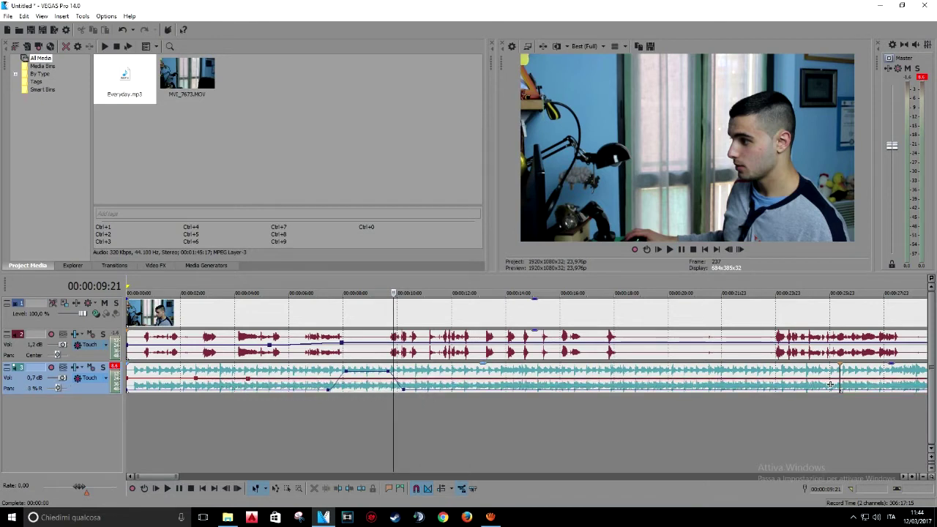
key(Left)
key(Left)
key(Left)
key(Right)
key(Right)
key(Right)
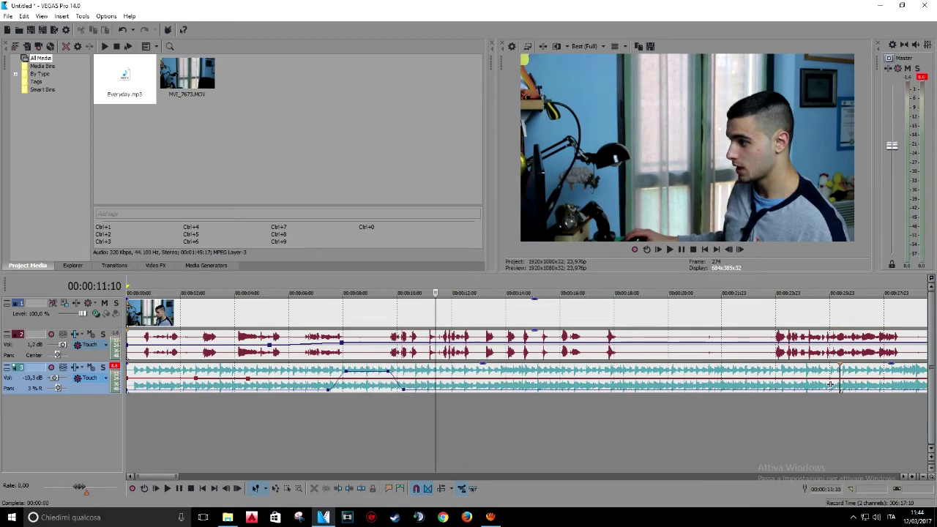
key(Left)
key(Left)
key(Left)
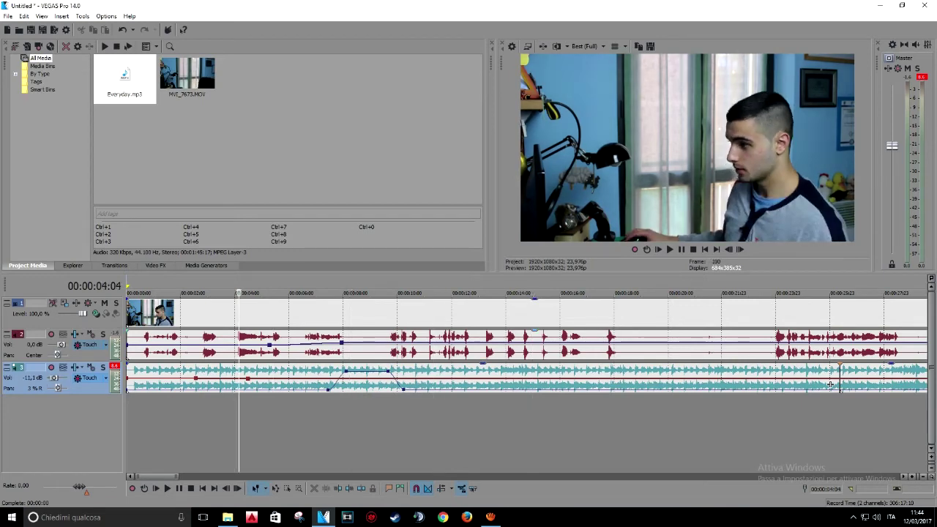
Split the video and its voice audio at 00:00:06:21 and move the second part to about 00:00:10:03, leaving a gap.
click(284, 313)
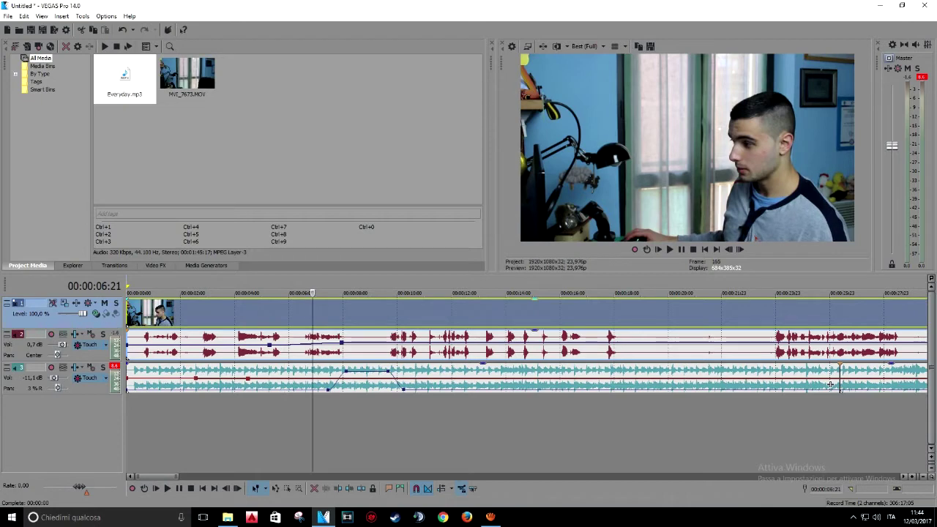
key(s)
drag(374, 313, 461, 313)
Extend the first clip's end slightly and add a fade-out over roughly its last three seconds of video.
click(296, 317)
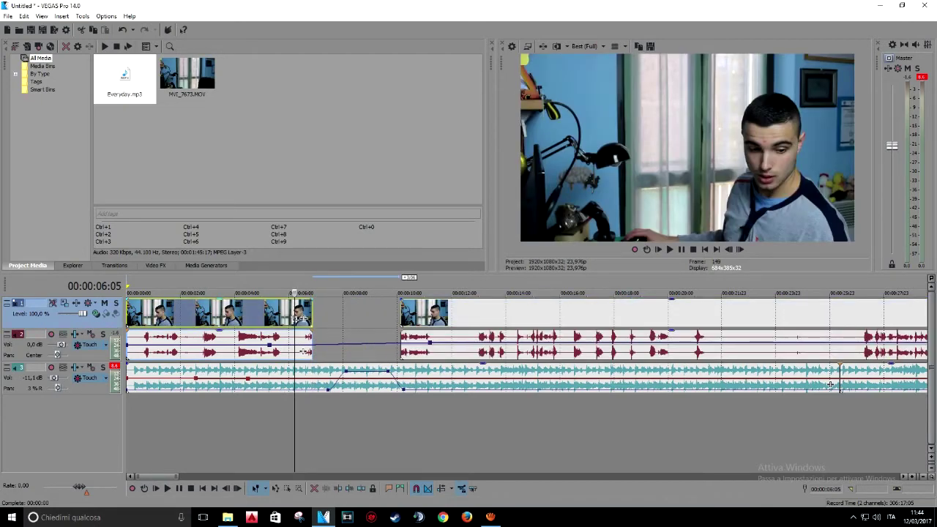
mouse_move(300, 318)
mouse_down()
mouse_move(285, 317)
mouse_move(304, 318)
mouse_up()
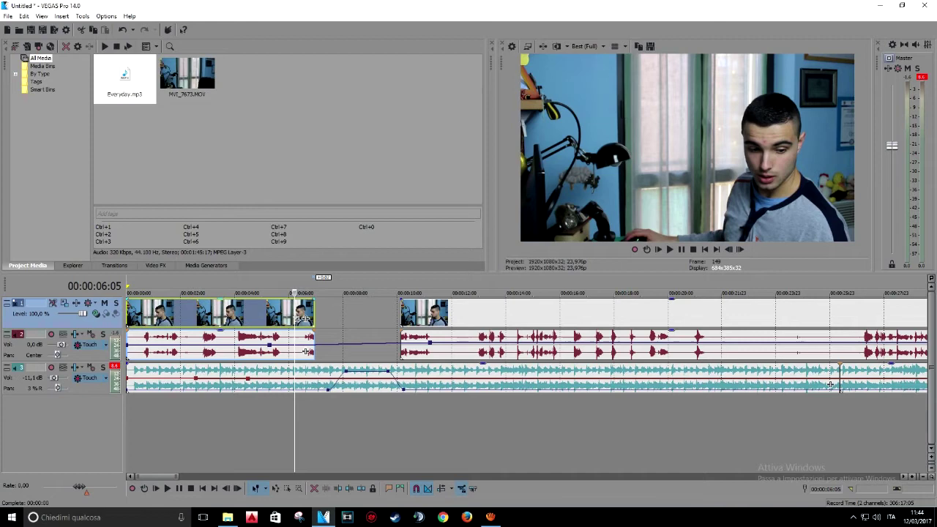
drag(312, 300, 205, 319)
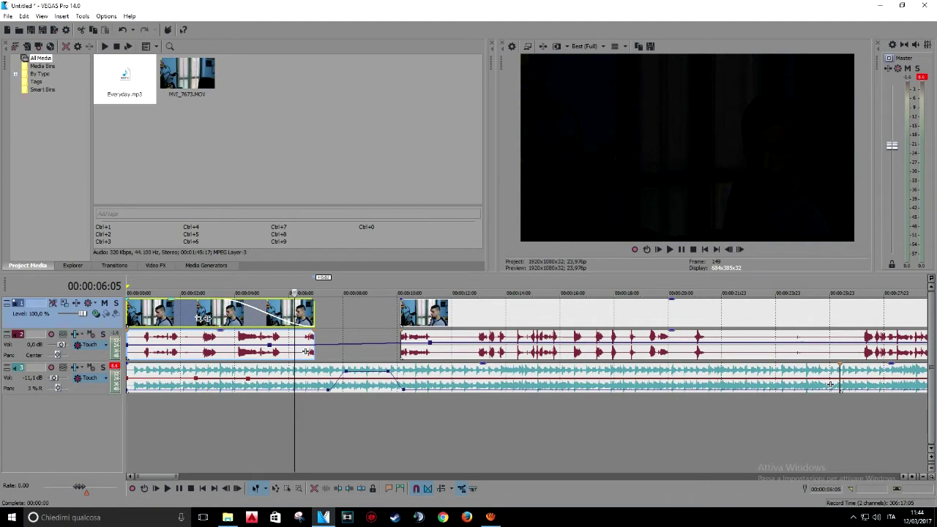
Lower the gain of the first voice event and the first music event to -Inf dB.
drag(306, 330, 306, 352)
drag(240, 349, 248, 377)
drag(830, 384, 831, 384)
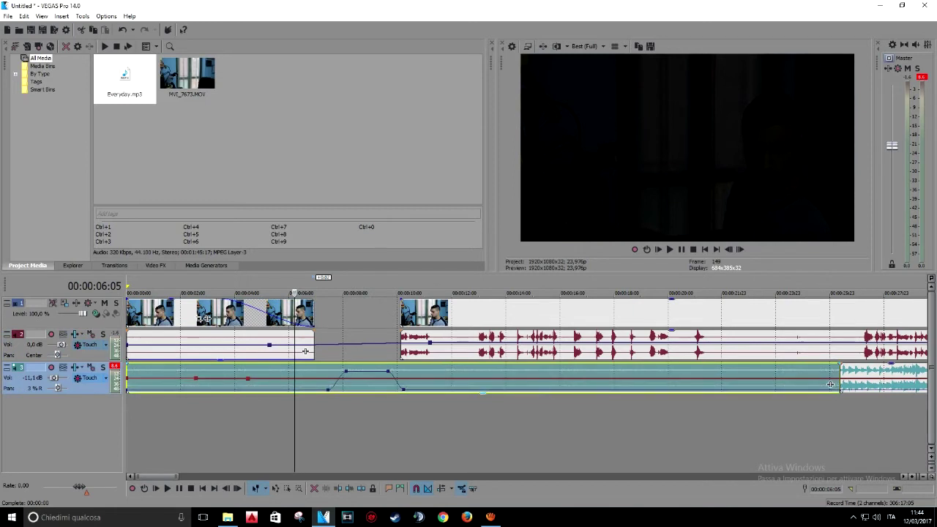
Raise the opening segment of the music track's volume envelope to about -2.7 dB and check the first voice event's gain.
mouse_move(273, 390)
mouse_down()
mouse_move(275, 379)
mouse_move(273, 392)
mouse_up()
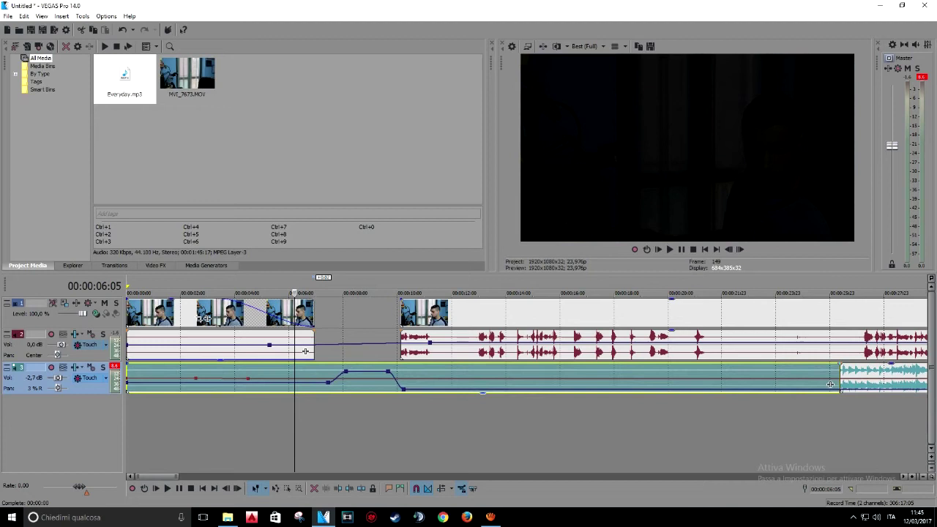
drag(273, 359, 274, 359)
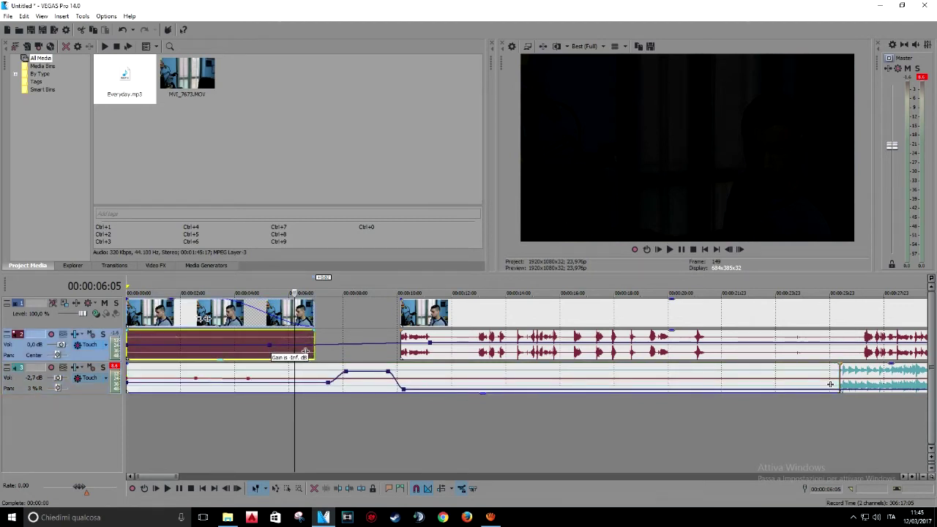
Shorten the first video clip's fade-out to about its last two seconds and play it back.
click(213, 312)
key(space)
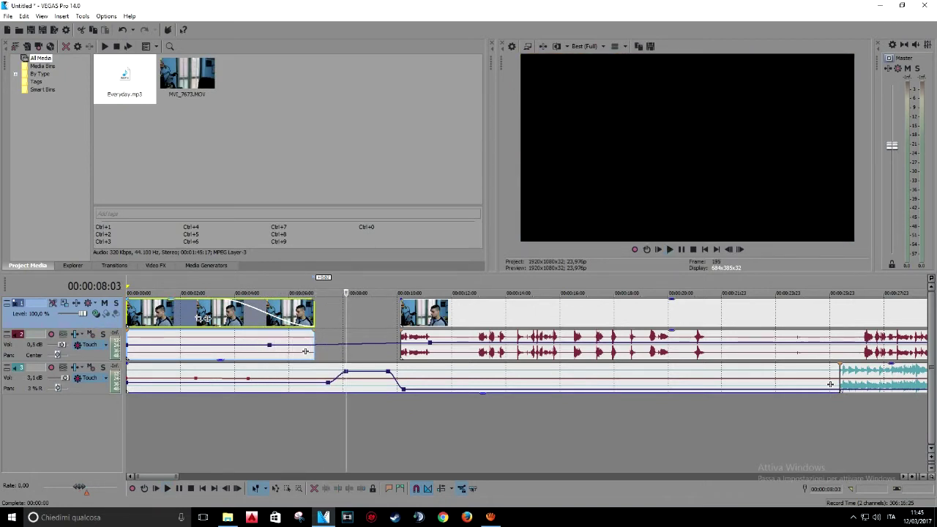
key(space)
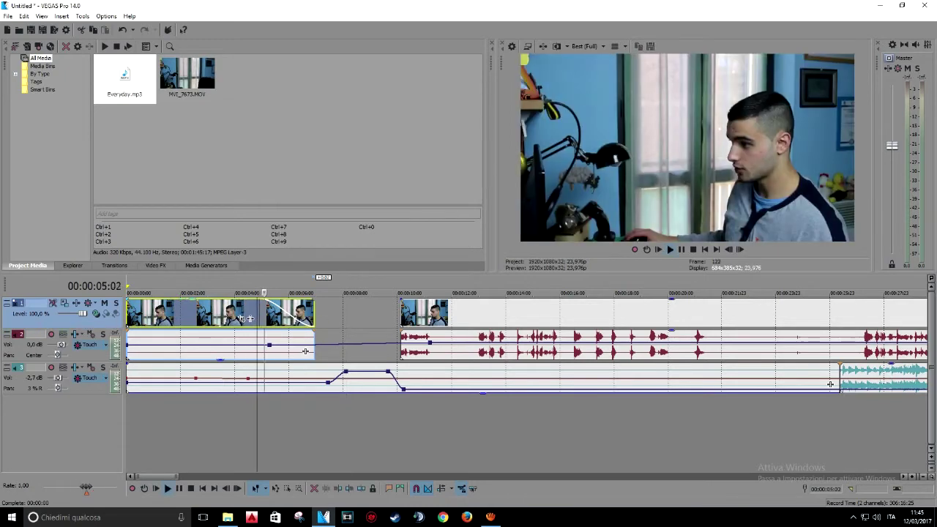
key(space)
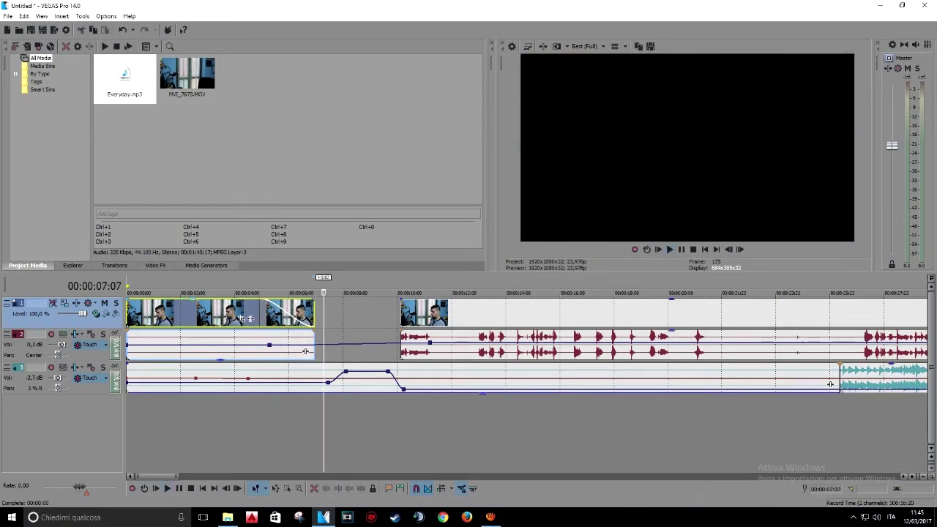
Shorten the first video clip's fade-out further to about its last second and preview it.
click(272, 314)
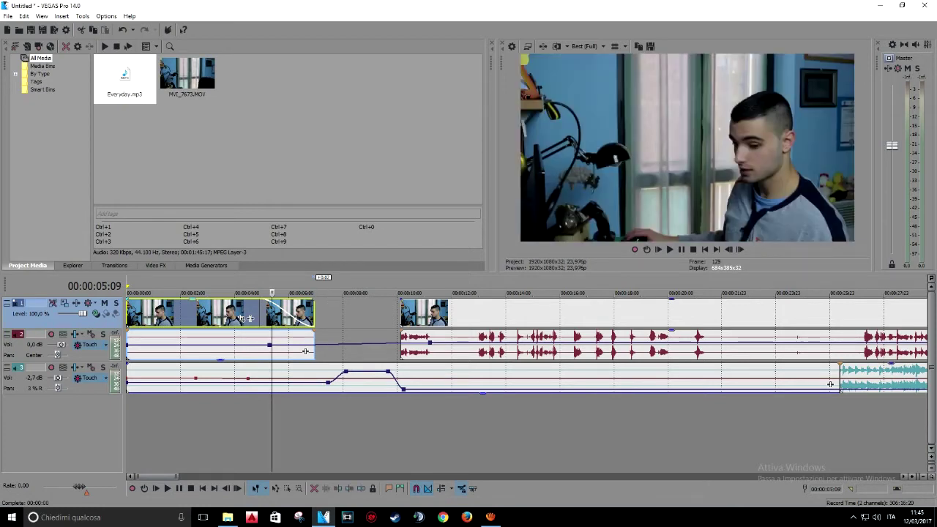
drag(250, 318, 283, 318)
key(space)
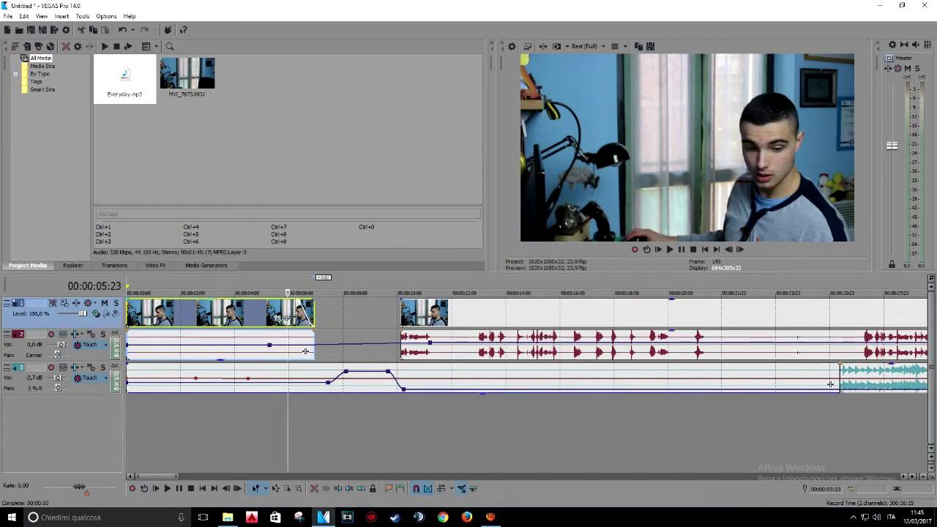
key(Return)
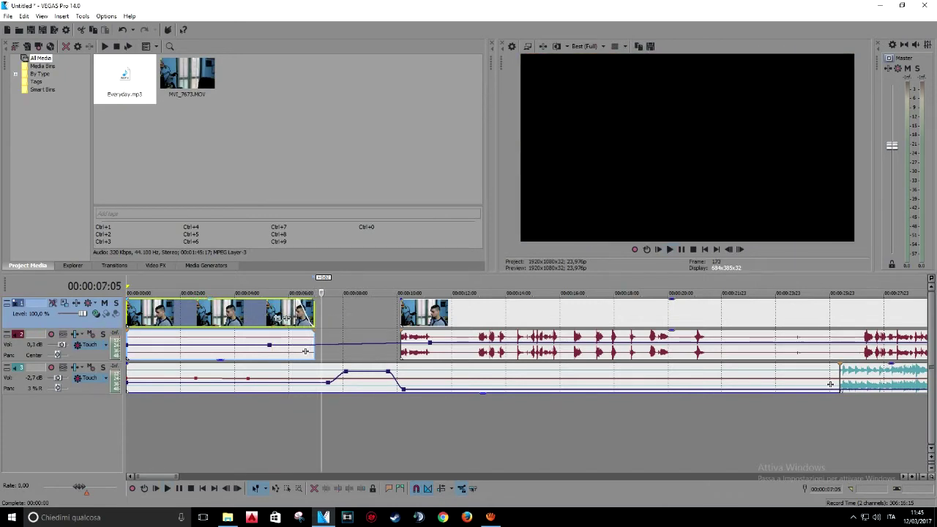
Lengthen the first video clip's fade-out to cover about its last four and a half seconds and preview it.
drag(295, 302, 188, 303)
click(209, 311)
key(space)
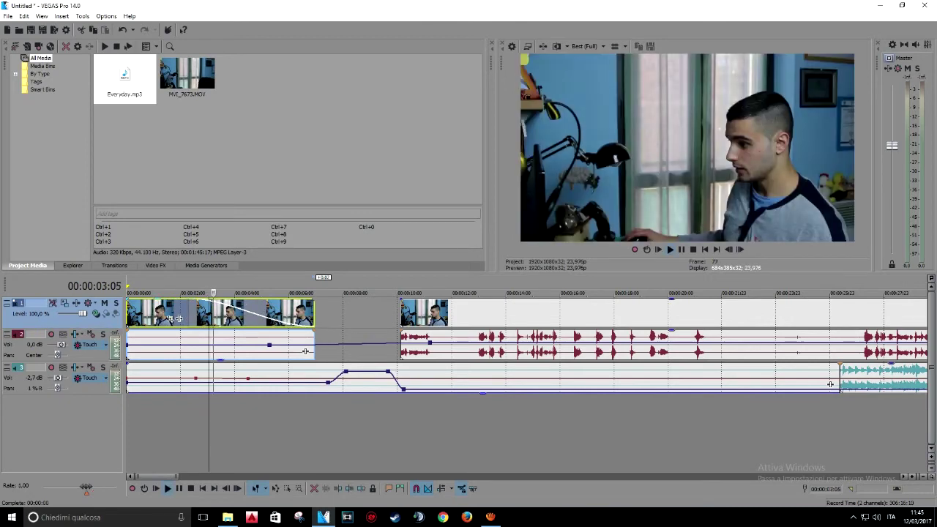
key(Return)
click(242, 313)
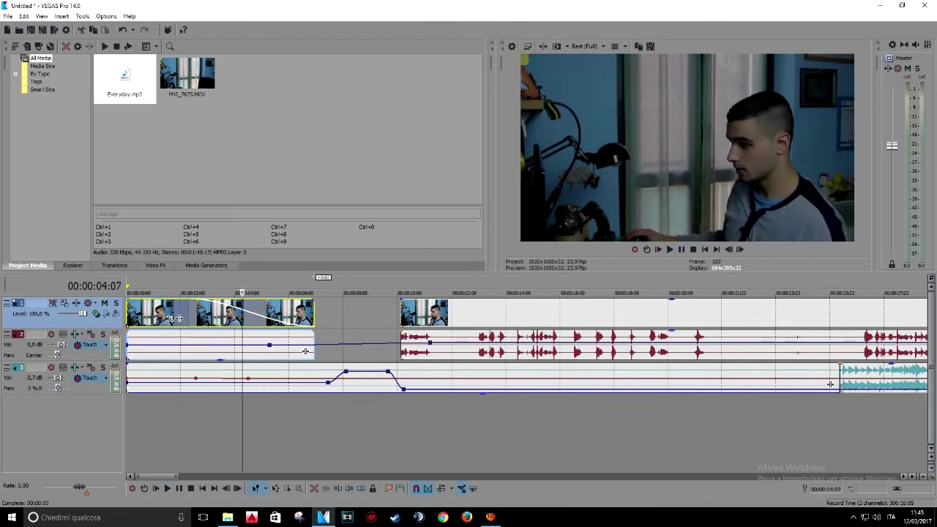
Change the fade type of the first video clip's fade-out to a straight linear curve and play the fade back.
right_click(251, 313)
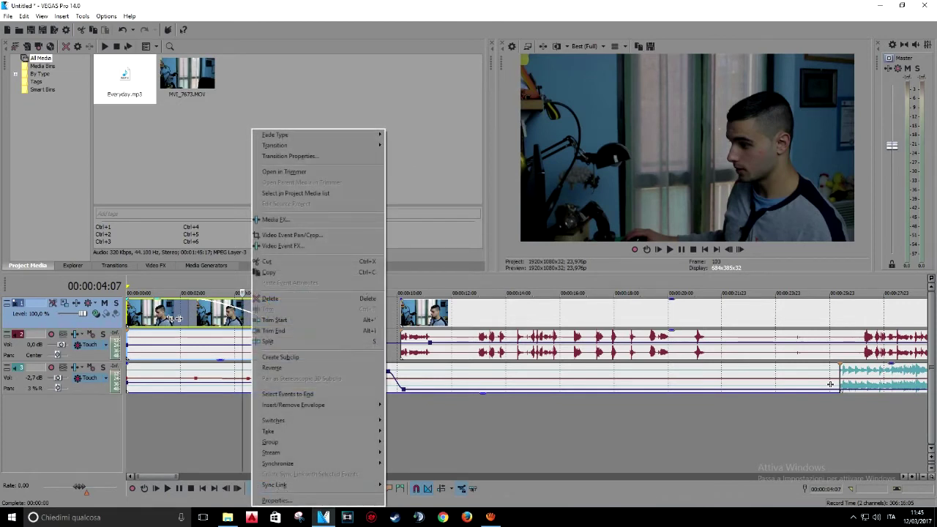
mouse_move(275, 135)
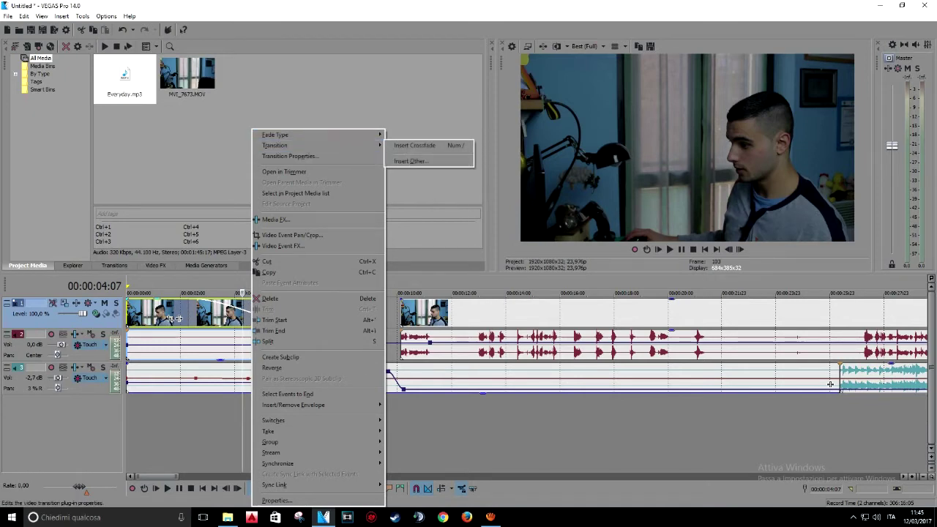
click(212, 314)
click(243, 314)
right_click(250, 313)
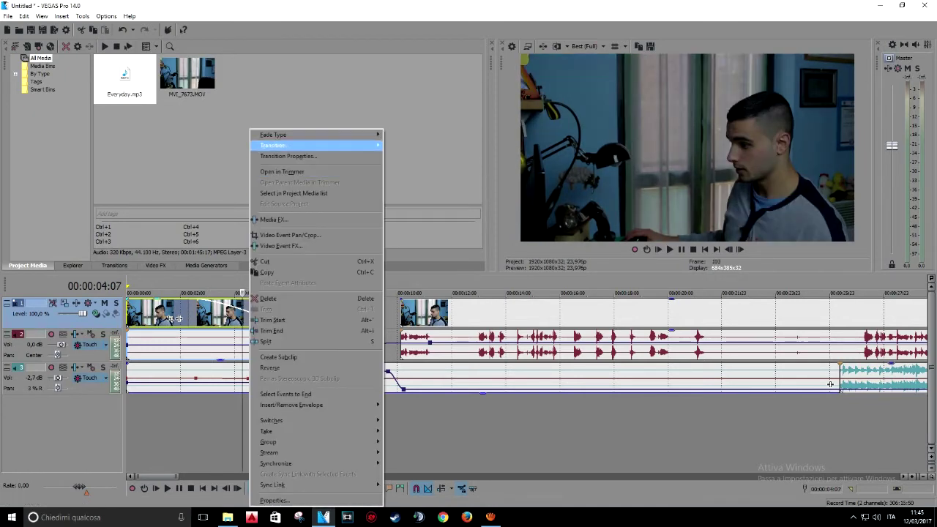
mouse_move(315, 134)
click(402, 151)
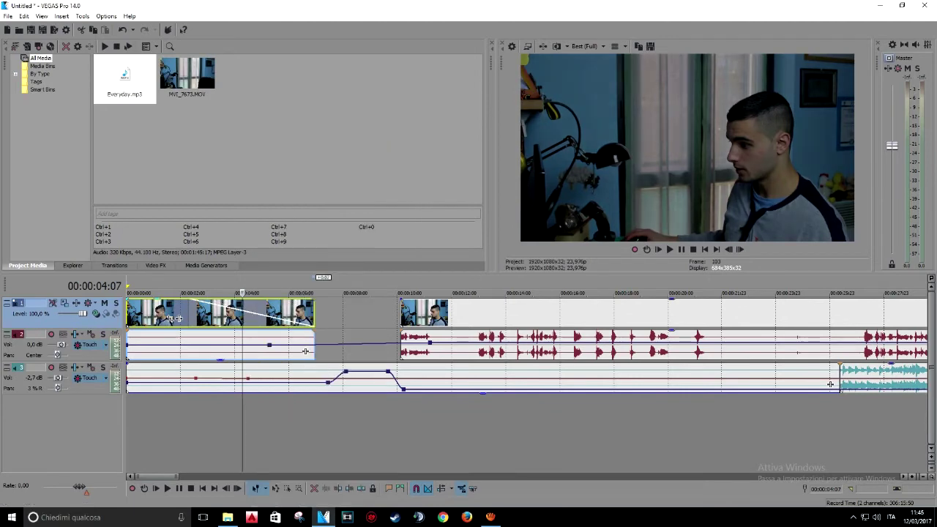
click(185, 313)
key(space)
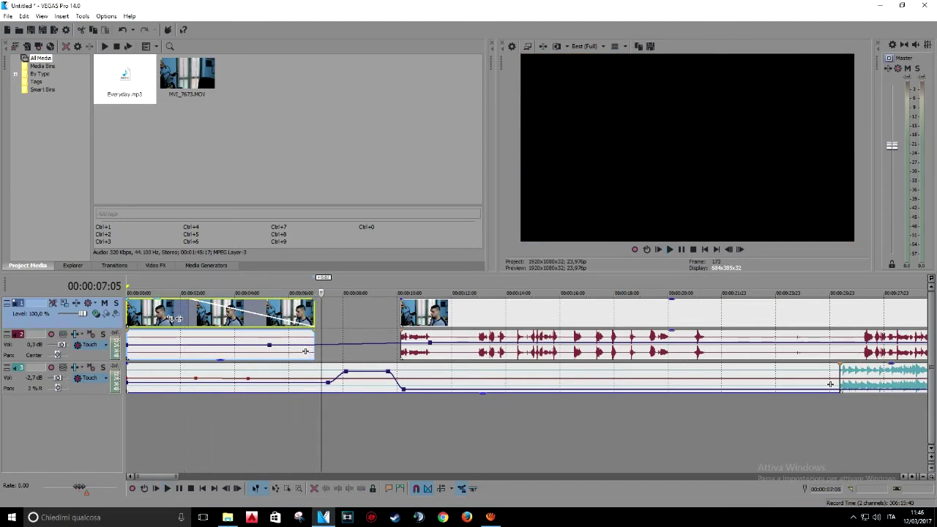
key(space)
Move the second video part with its voice audio back against the end of the first clip, closing the gap.
drag(432, 313, 345, 314)
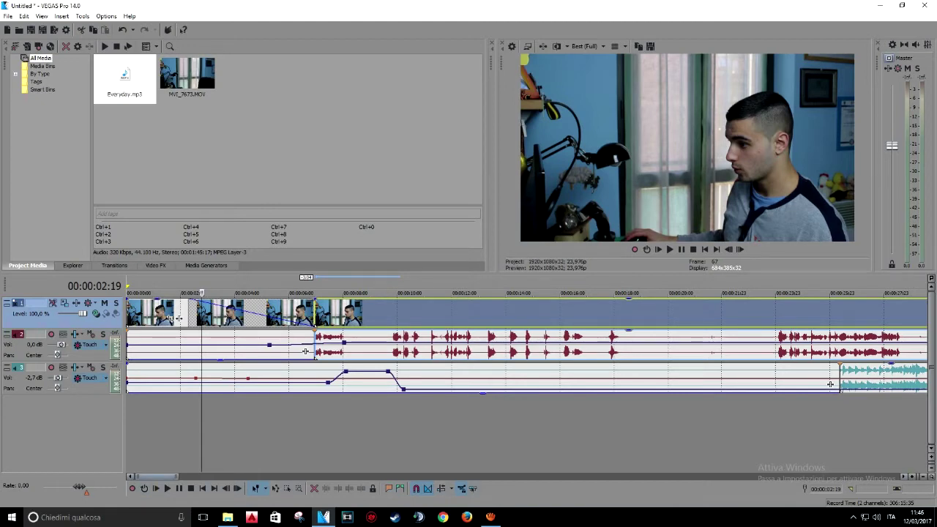
drag(158, 477, 184, 476)
drag(240, 384, 296, 384)
key(space)
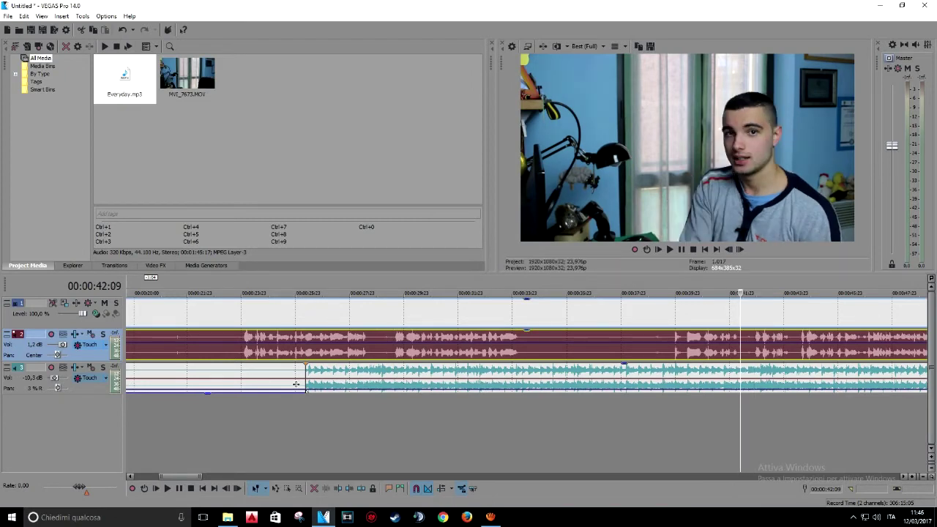
Split the video and its voice audio at 00:00:28:15 and about 00:00:29:13 to isolate the short silent pause.
drag(740, 293, 370, 293)
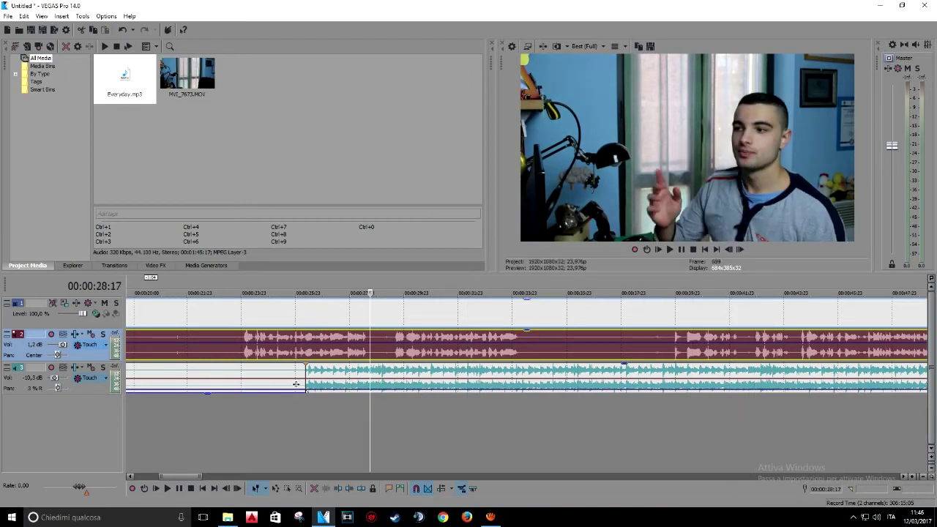
click(386, 314)
key(Left)
key(Left)
key(Left)
key(Left)
key(Left)
key(Left)
key(Left)
key(Left)
key(Left)
key(Left)
key(Left)
key(Left)
key(Left)
key(Left)
key(Left)
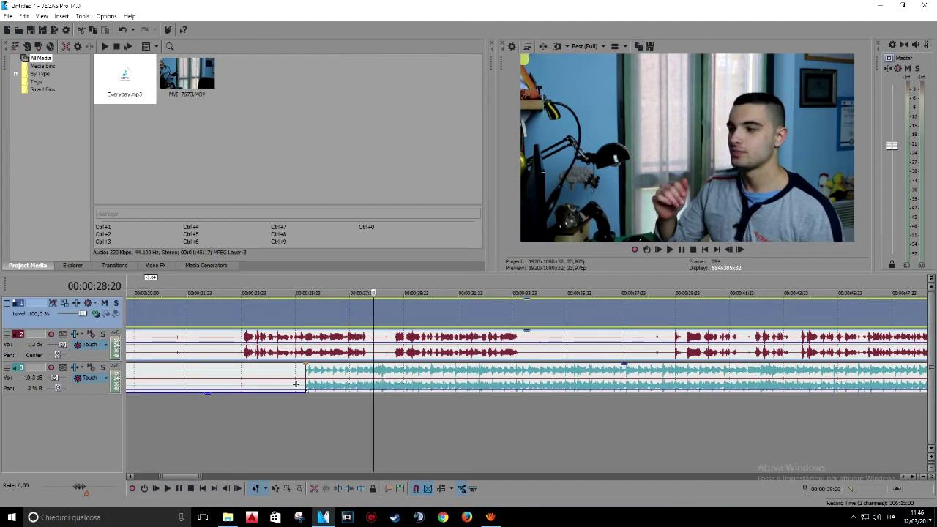
key(Left)
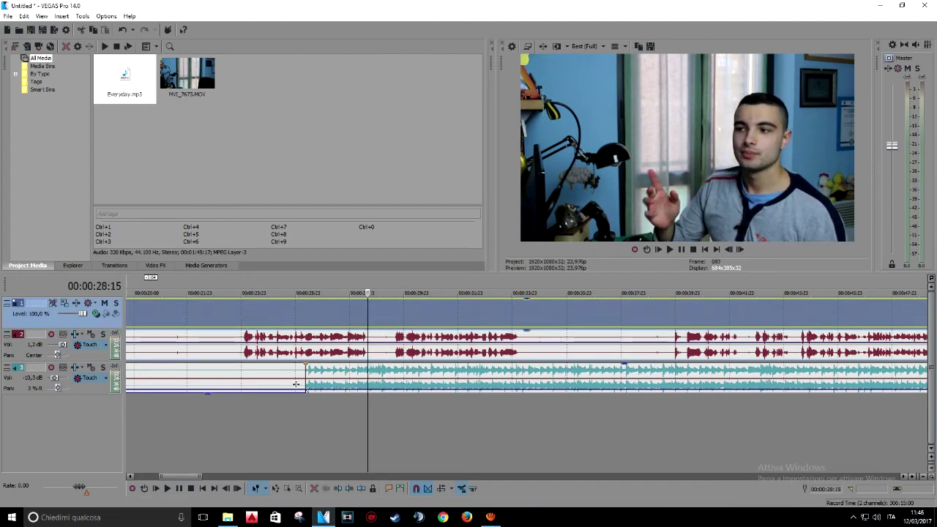
key(s)
key(Right)
key(Right)
key(Right)
key(Right)
key(Right)
key(Right)
key(Right)
key(Right)
key(Right)
key(Right)
key(Right)
key(Right)
key(Right)
key(Right)
key(Right)
key(Right)
key(Right)
key(Right)
key(Right)
key(Right)
key(Right)
key(Right)
key(s)
Split the video and voice audio around the long pause, at about 00:00:34:08 and about 00:00:39:20.
click(476, 313)
click(521, 313)
key(s)
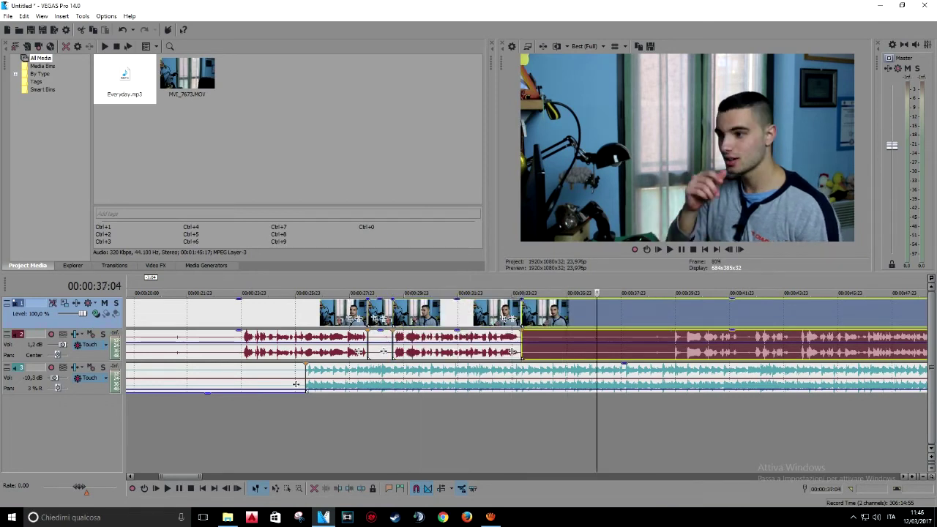
key(l)
key(s)
Split the video and voice audio around the next brief pause, at about 00:00:42:06 and at 00:00:42:20.
key(Right)
key(Right)
key(Right)
key(Right)
key(Right)
key(Right)
key(Right)
key(Right)
key(Right)
key(Right)
key(Right)
key(Right)
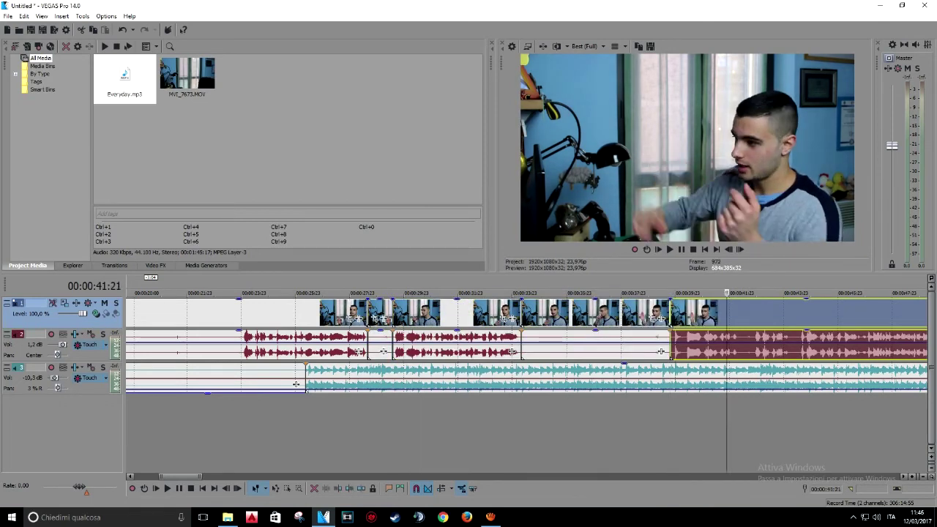
key(Left)
key(Left)
key(Left)
key(Left)
key(s)
key(l)
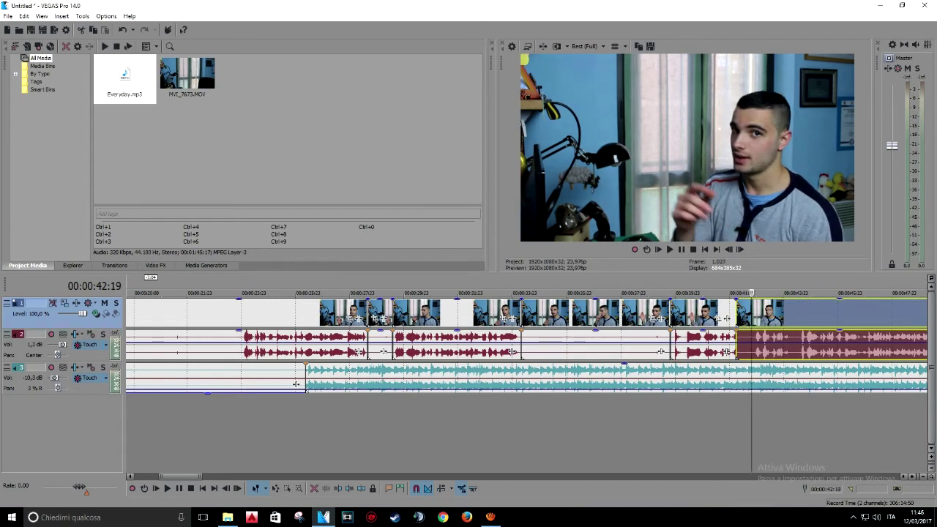
key(s)
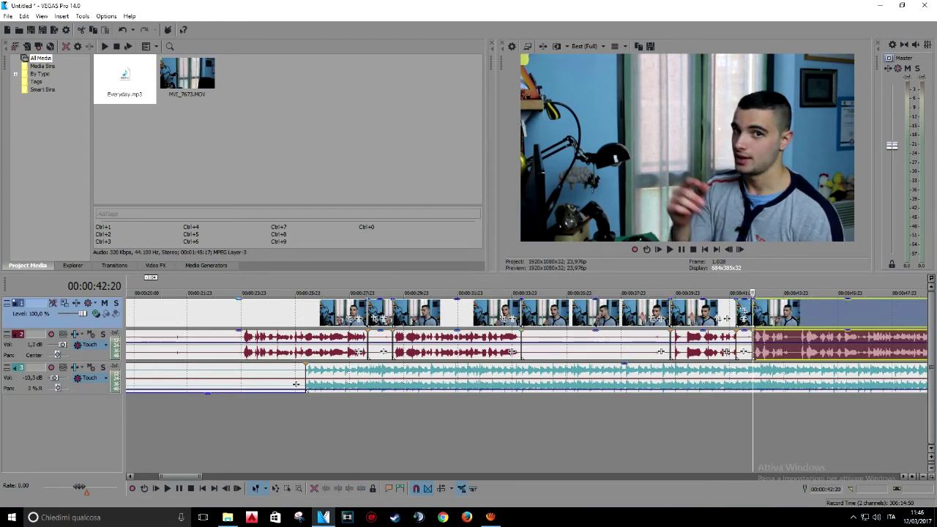
Delete the three isolated pause segments from the video and voice tracks.
click(332, 313)
click(382, 312)
click(601, 315)
click(744, 315)
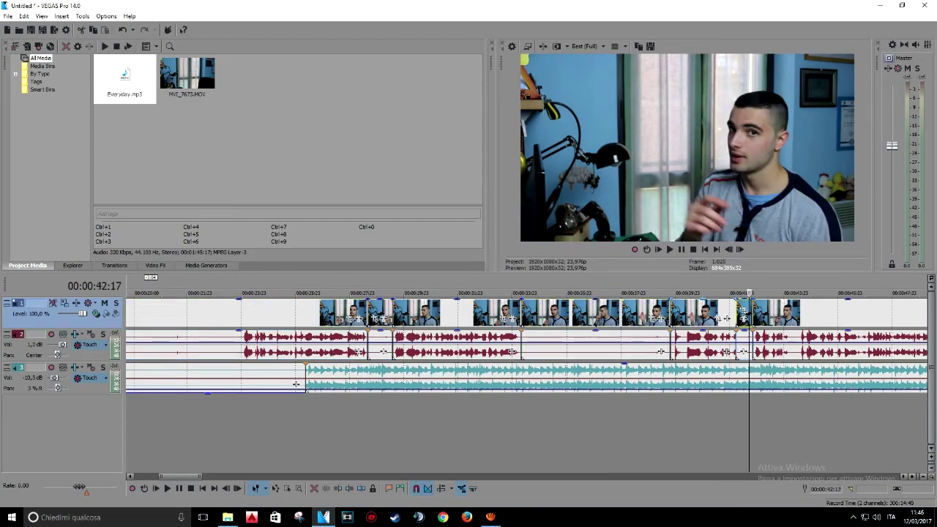
click(382, 319)
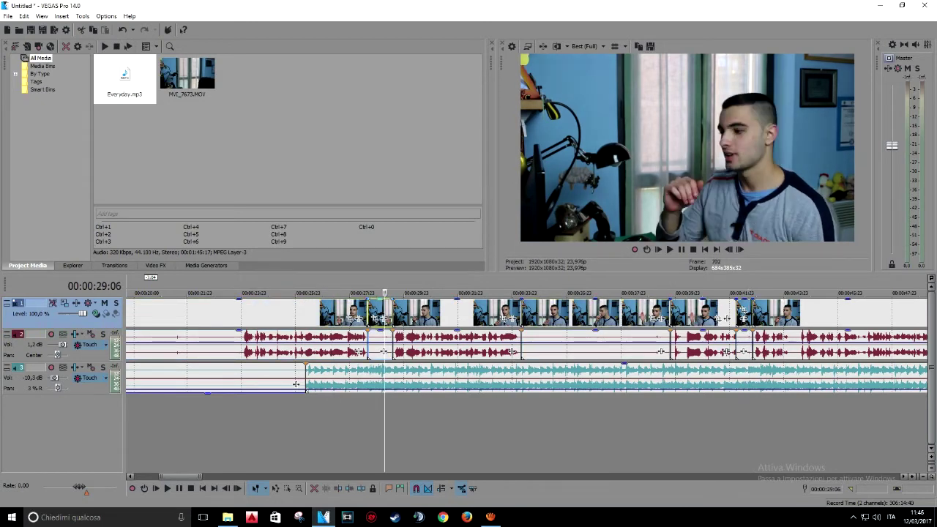
key(Delete)
click(554, 314)
key(Delete)
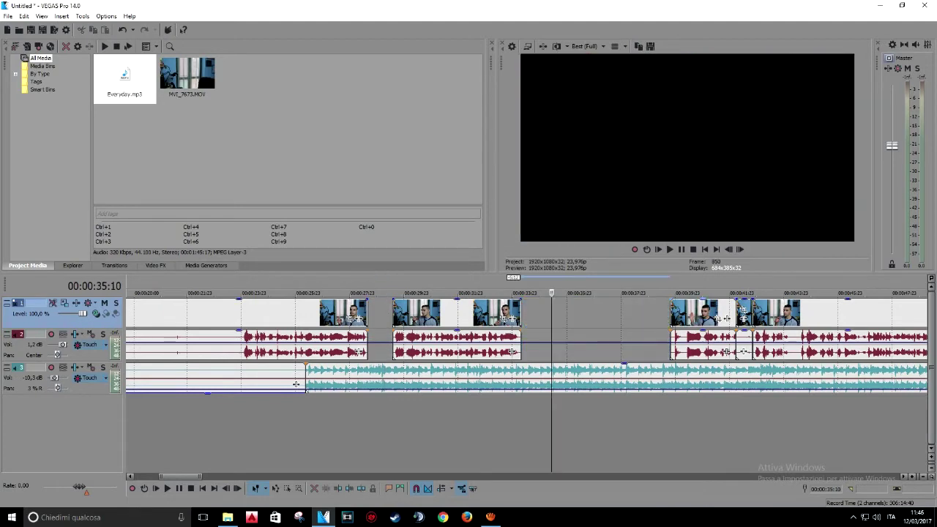
click(745, 314)
key(Delete)
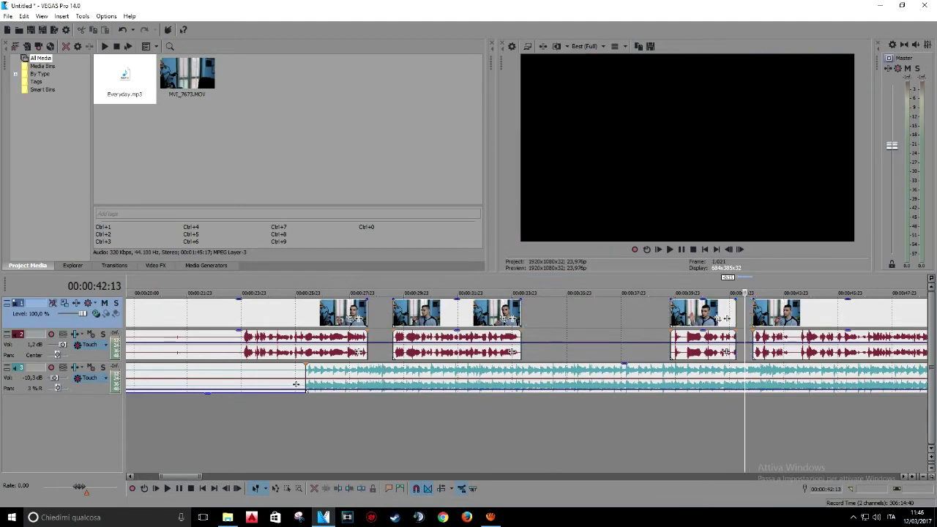
Move the three remaining video and voice segments back one after another so each butts against the previous one.
drag(455, 313, 414, 315)
drag(699, 314, 525, 313)
drag(812, 313, 614, 314)
Examine the voice waveform up close around the last join, near 00:00:35:12.
click(553, 319)
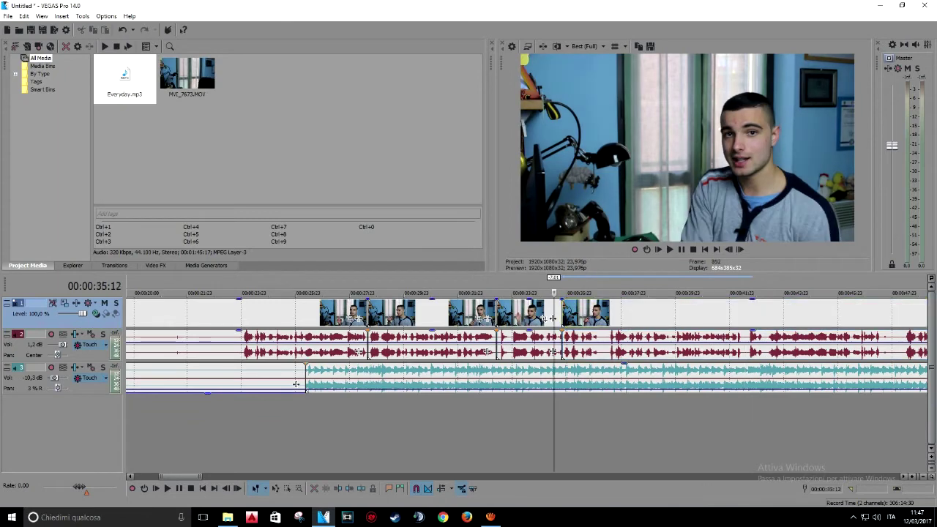
scroll(556, 351, up, 8)
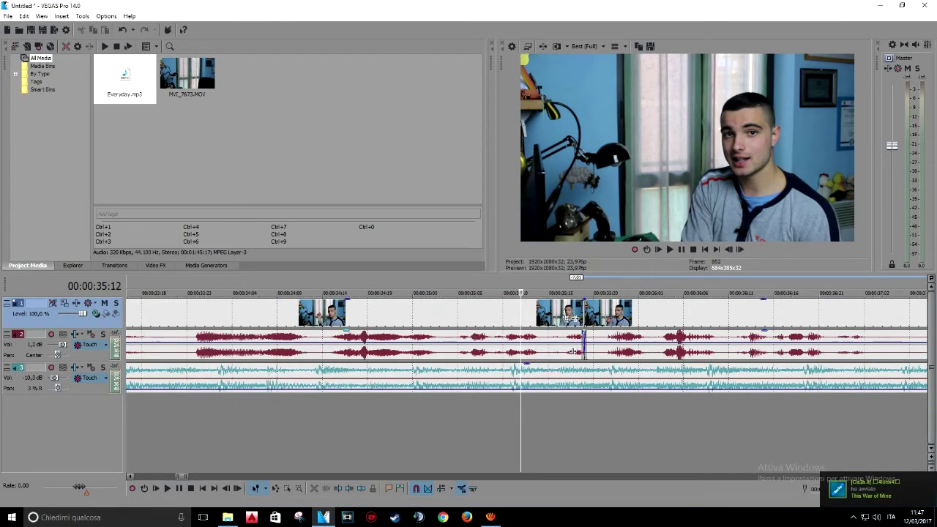
click(573, 352)
key(space)
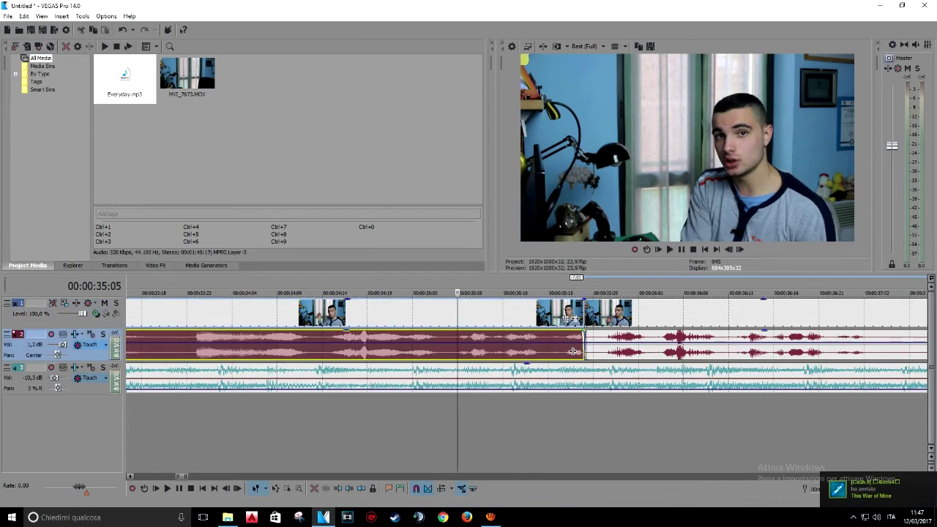
scroll(526, 347, down, 8)
scroll(527, 348, up, 2)
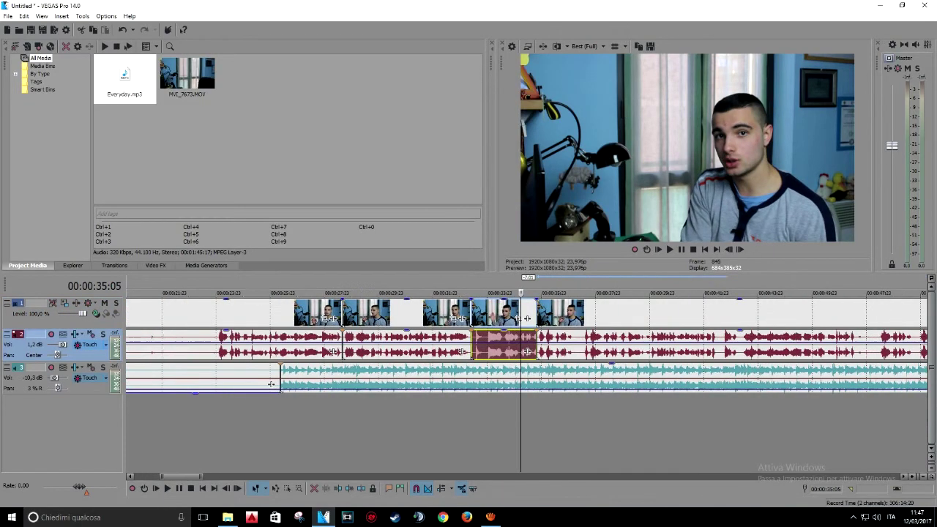
scroll(526, 352, up, 2)
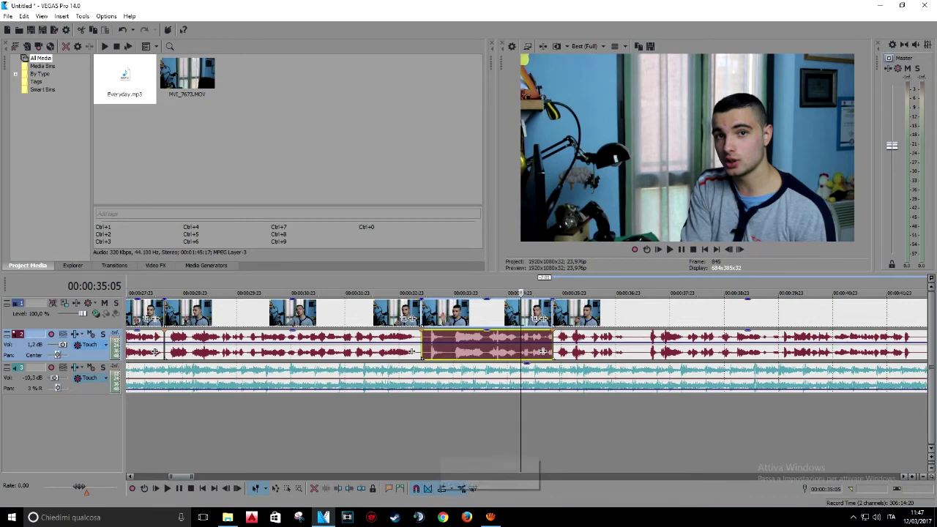
Split the video and voice audio at 00:00:37:03 and 00:00:37:13 and ripple-delete the short pause between the cuts.
drag(181, 477, 188, 477)
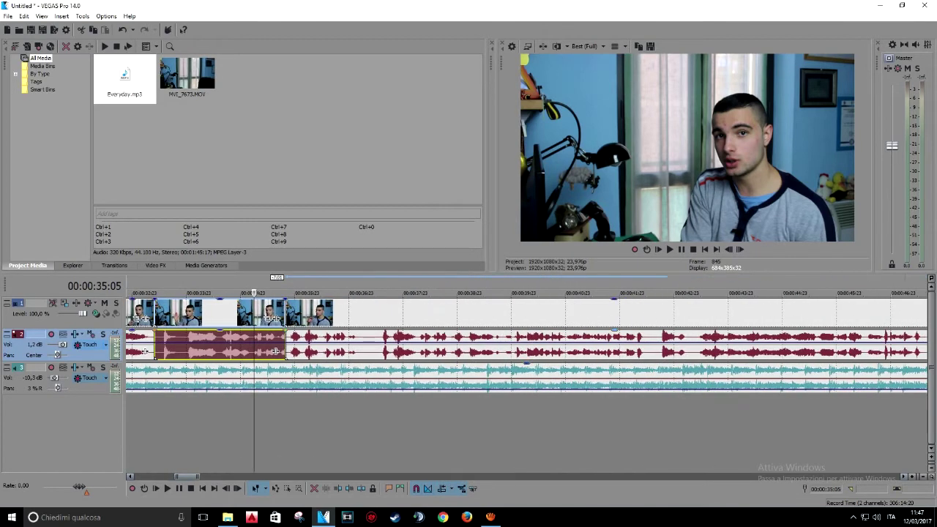
click(358, 344)
key(s)
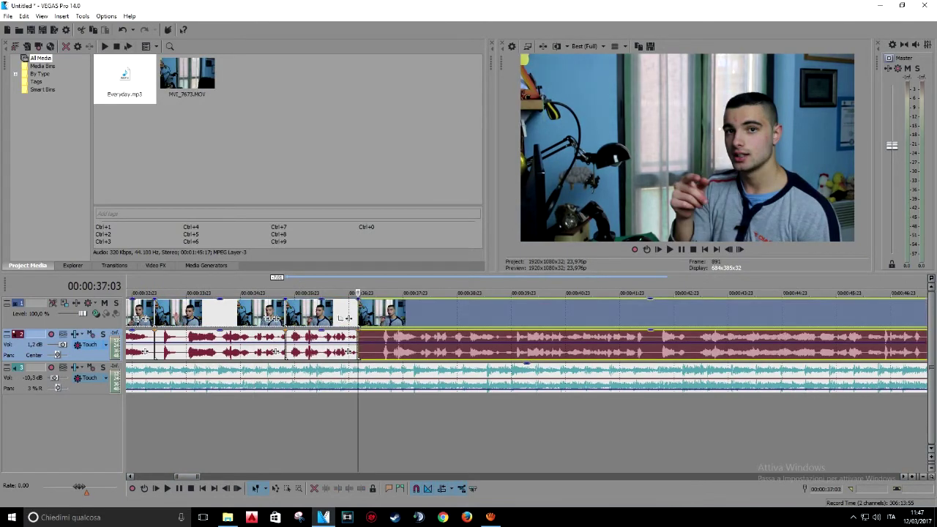
key(Right)
key(Right)
key(Right)
key(Right)
key(Right)
key(Right)
key(Right)
key(Right)
key(Right)
key(Right)
key(s)
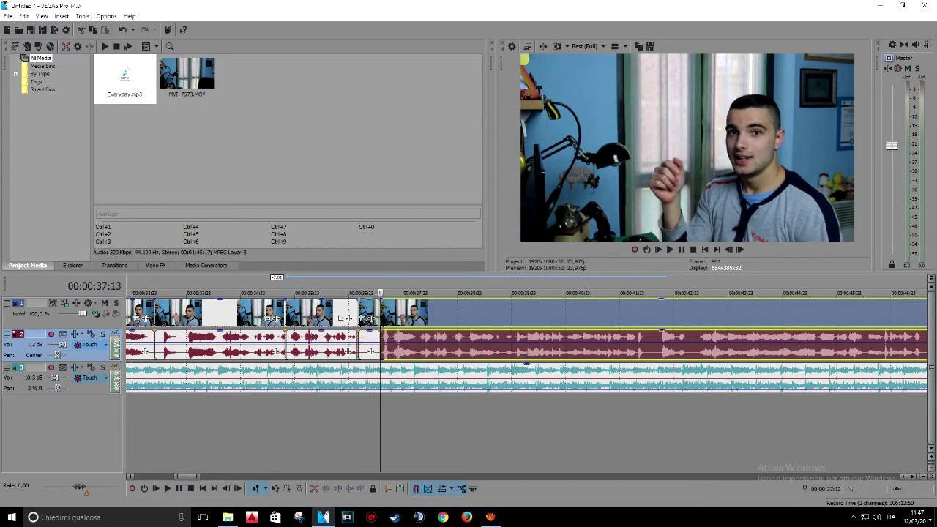
click(371, 313)
key(Delete)
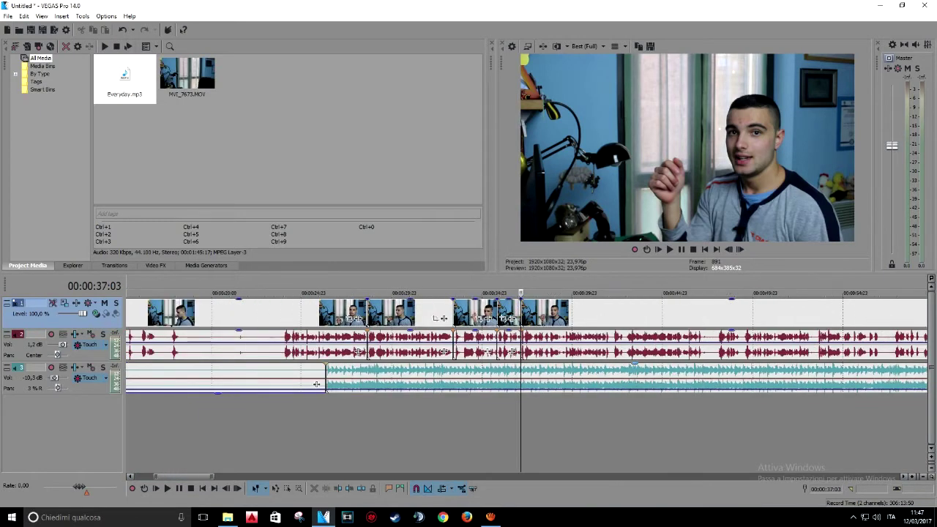
Select the video segment starting at 00:00:28:15, preview it, and open its Event Pan/Crop settings.
click(384, 314)
drag(385, 314, 439, 318)
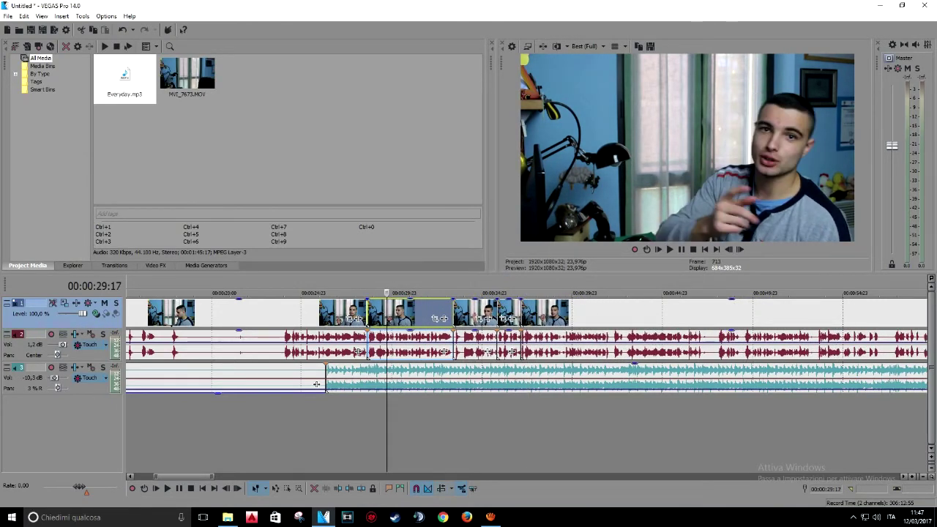
key(space)
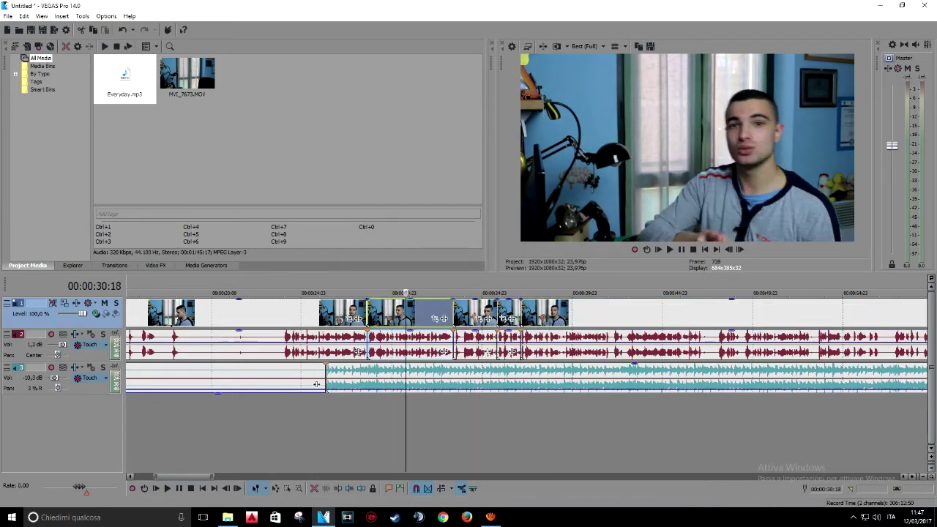
mouse_move(405, 293)
mouse_down()
mouse_move(384, 293)
mouse_move(421, 293)
mouse_move(388, 293)
mouse_up()
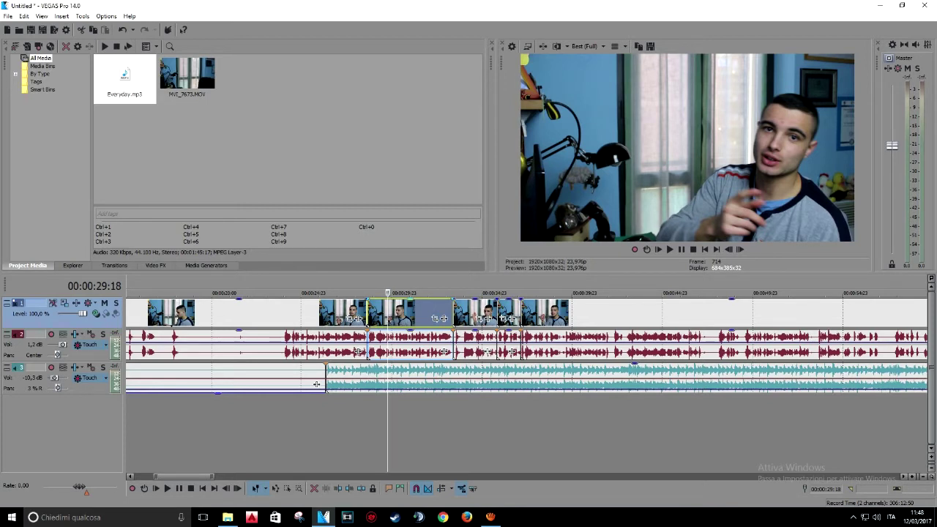
click(442, 318)
drag(442, 324, 277, 61)
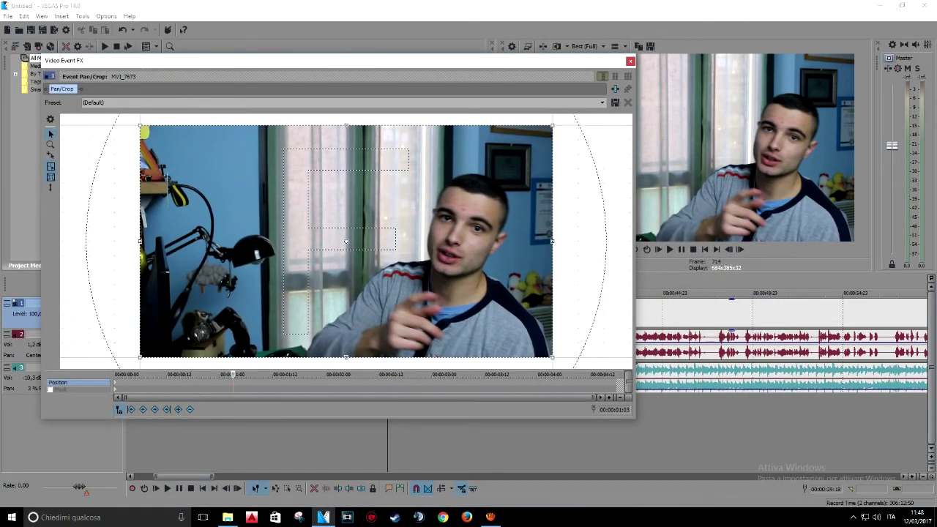
scroll(347, 242, down, 4)
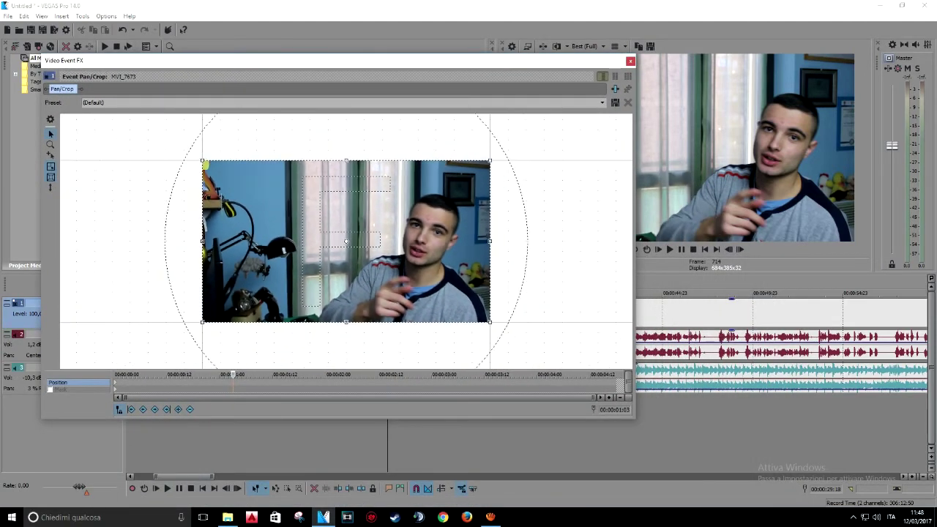
scroll(345, 241, down, 1)
scroll(346, 240, up, 4)
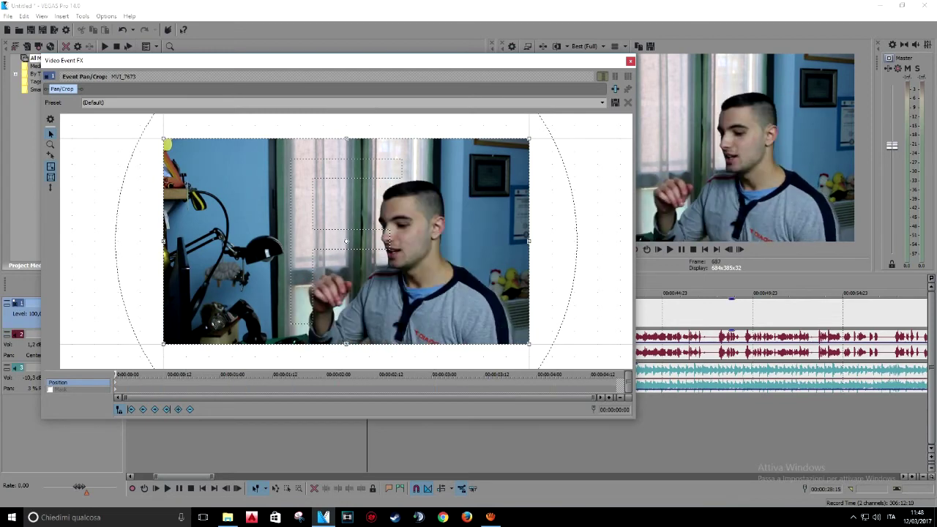
Try enlarging the crop frame beyond the picture and shrinking it around the speaker to compare the resulting framing.
scroll(346, 241, down, 3)
drag(456, 180, 484, 163)
drag(432, 60, 293, 59)
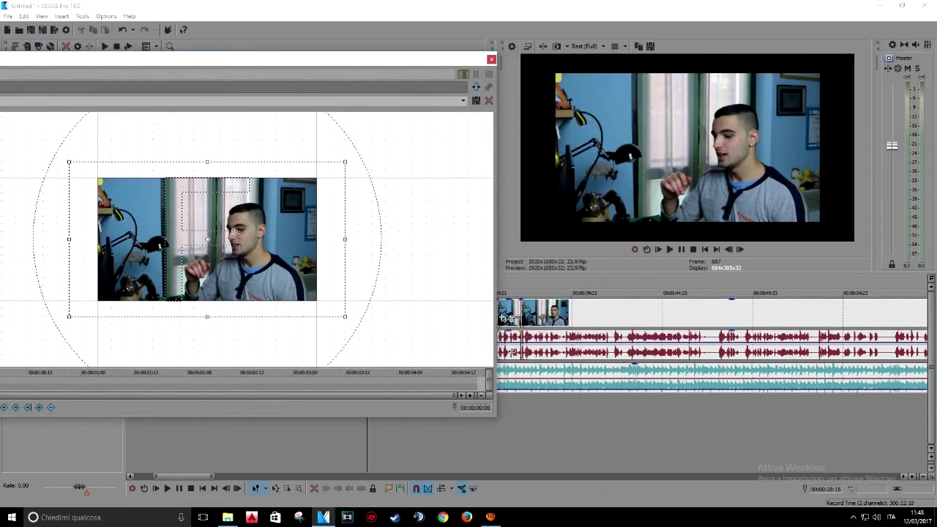
drag(346, 162, 430, 114)
scroll(208, 240, up, 8)
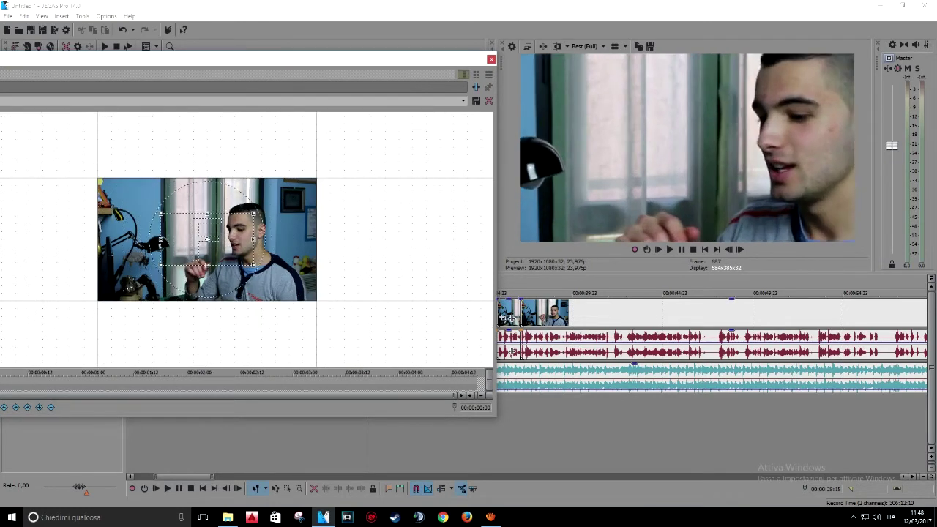
drag(264, 207, 273, 203)
drag(207, 240, 207, 228)
drag(213, 59, 368, 79)
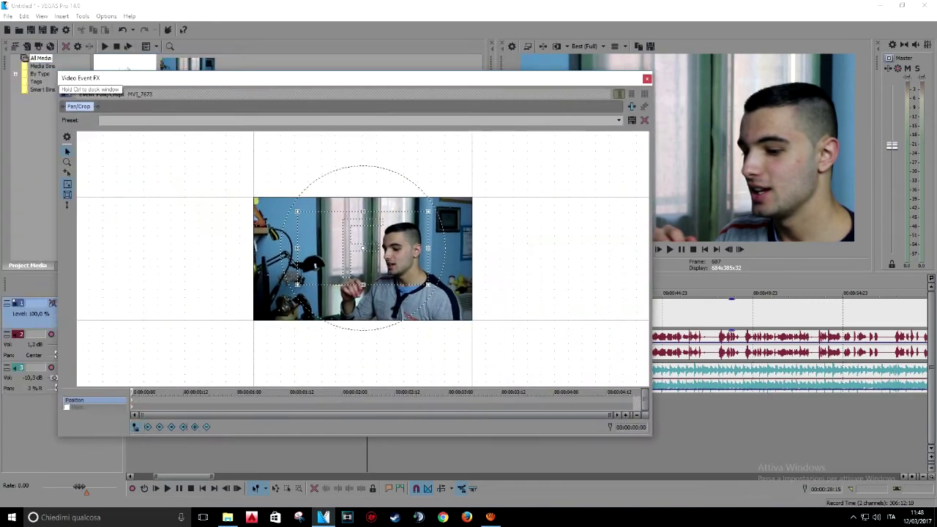
Try lowering and enlarging the crop frame around the speaker, and restore the Default crop preset.
mouse_move(363, 248)
mouse_down()
mouse_move(363, 273)
mouse_move(363, 237)
mouse_move(362, 249)
mouse_up()
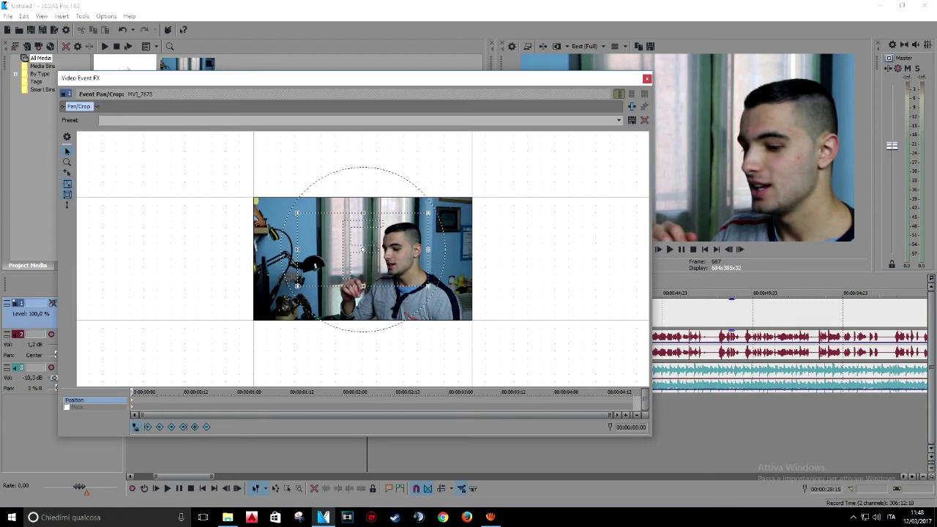
mouse_move(363, 249)
mouse_down()
mouse_move(357, 268)
mouse_move(362, 224)
mouse_move(362, 282)
mouse_move(362, 224)
mouse_move(362, 258)
mouse_up()
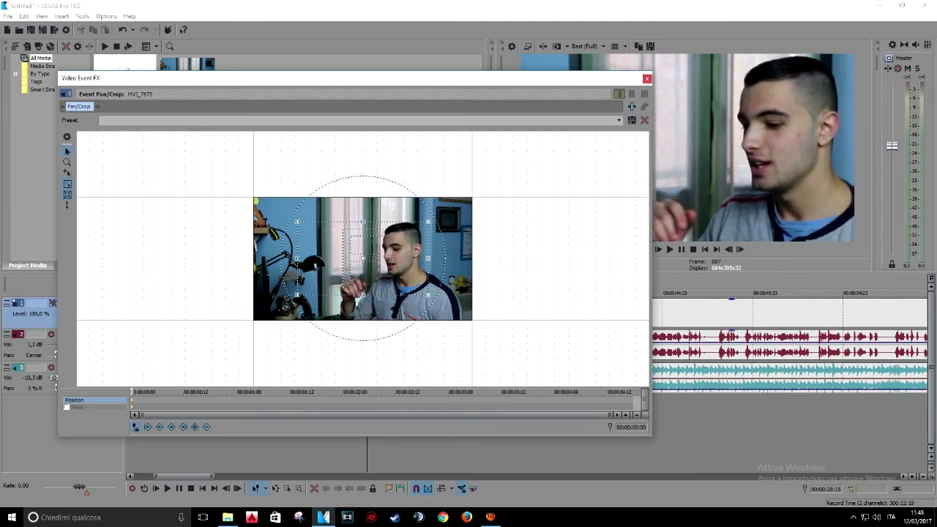
mouse_move(363, 257)
mouse_down()
mouse_move(320, 265)
mouse_move(376, 265)
mouse_move(341, 265)
mouse_move(365, 264)
mouse_up()
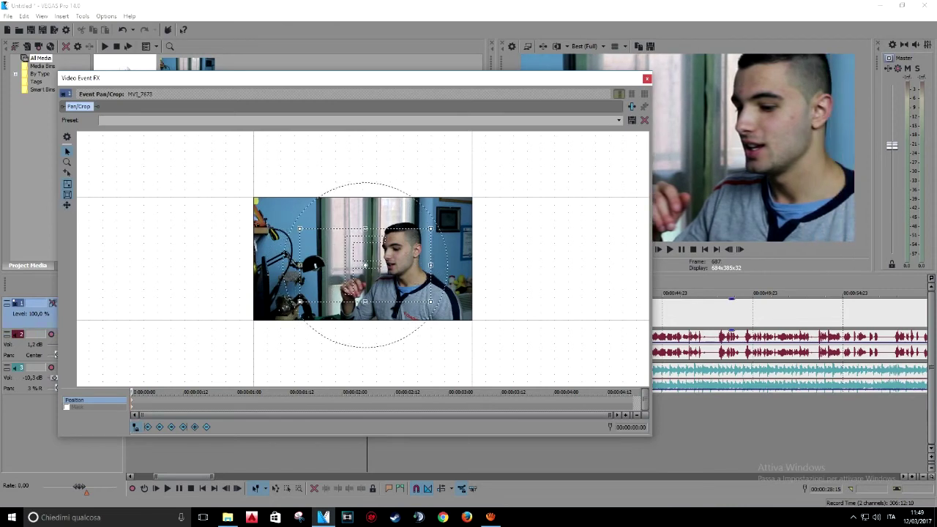
drag(430, 301, 468, 323)
drag(365, 265, 369, 256)
drag(470, 314, 477, 317)
click(618, 120)
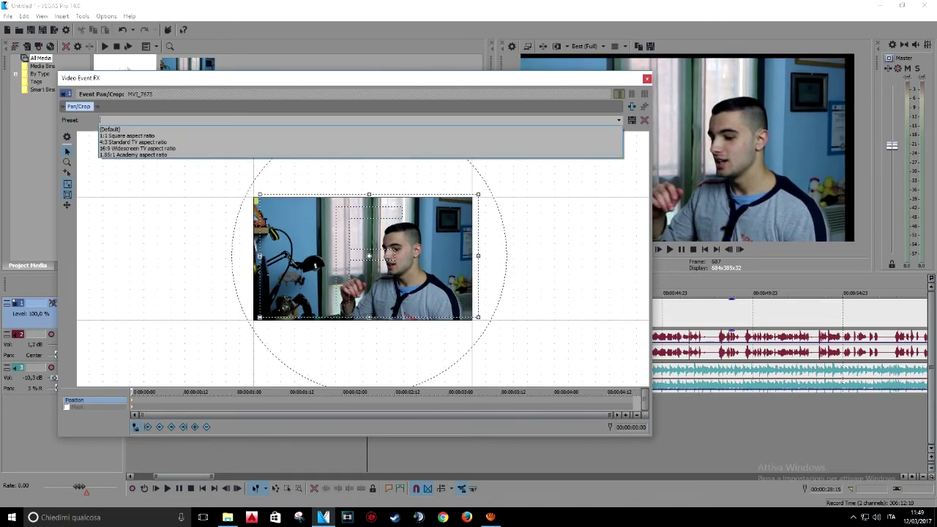
click(601, 129)
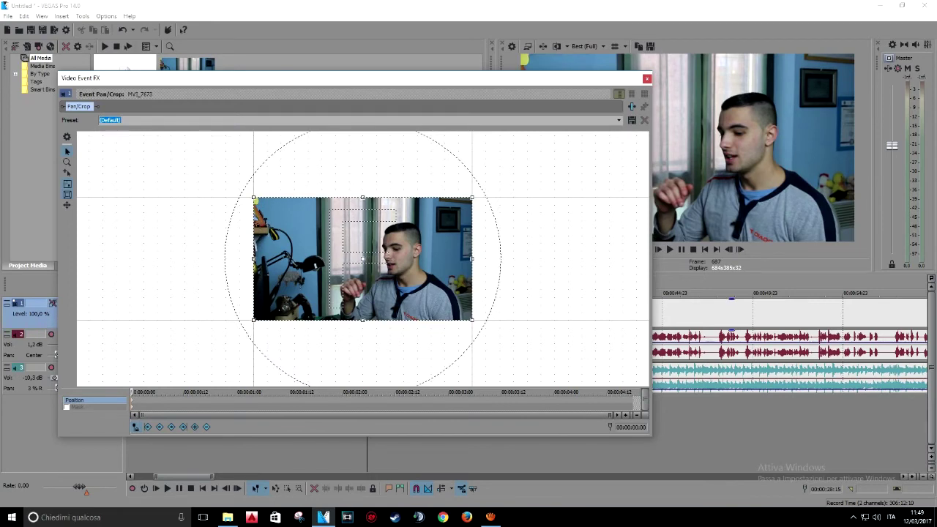
Create a Pan/Crop keyframe at the segment's end, 00:00:04:18, with a smaller crop frame shifted toward the speaker for a gradual zoom-in.
drag(133, 392, 452, 392)
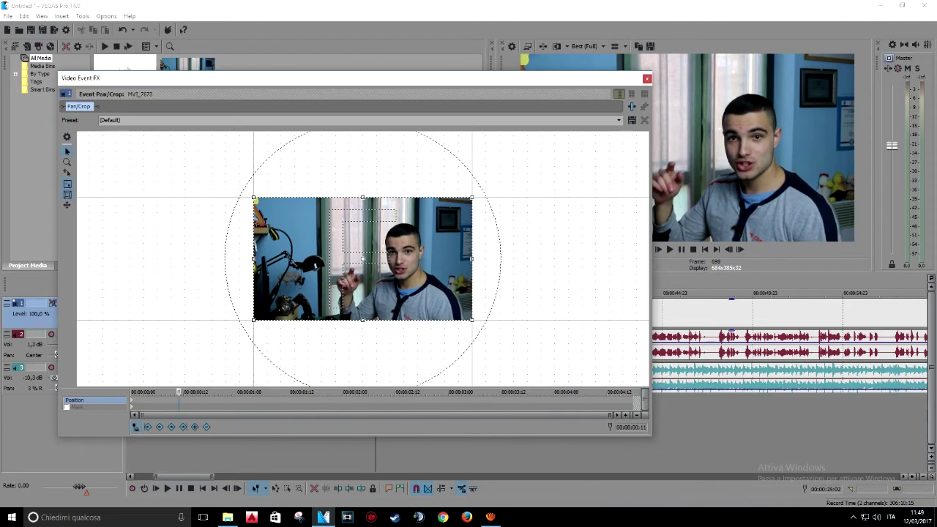
drag(132, 401, 147, 400)
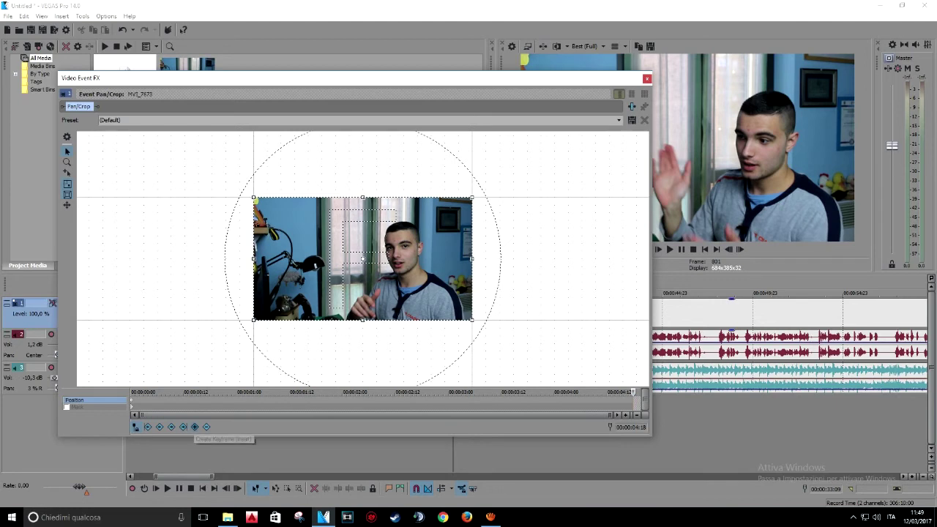
click(195, 427)
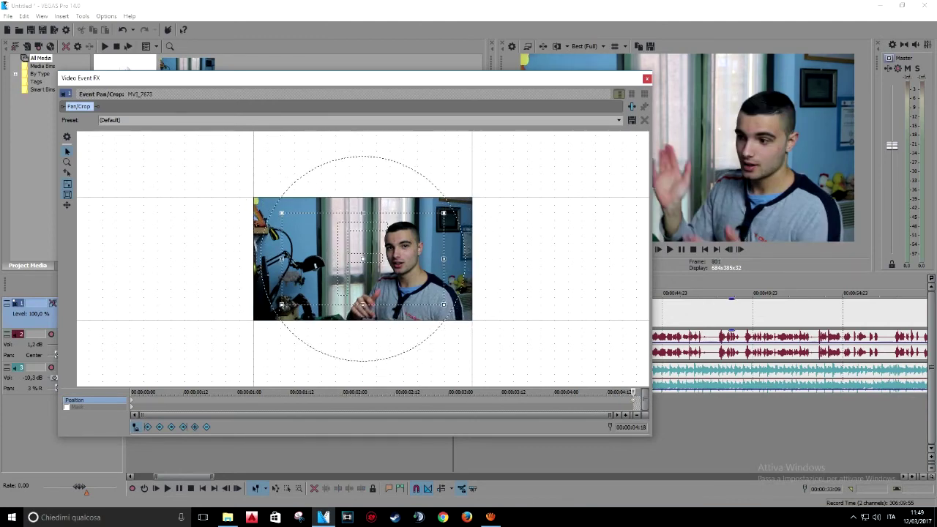
drag(363, 258, 387, 255)
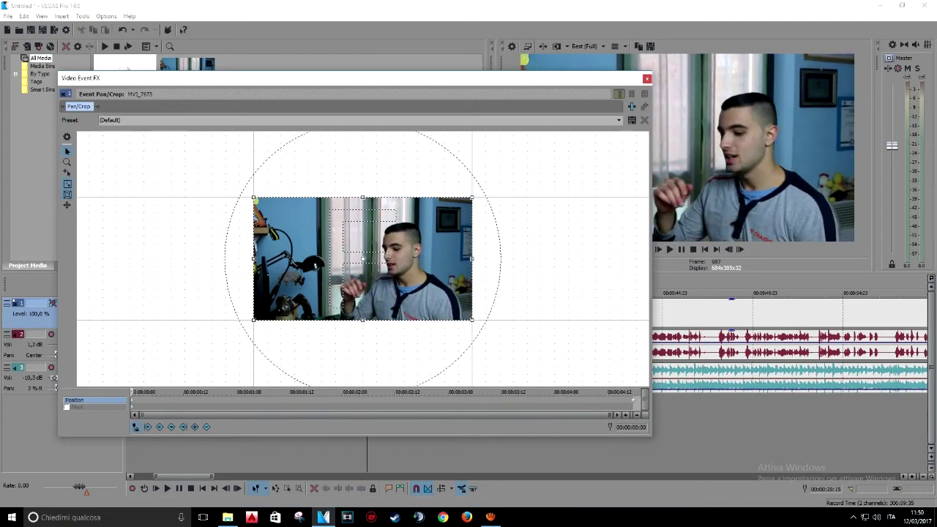
click(647, 78)
Play the segment from 00:00:28:15 and check several points along it to review the gradual zoom.
key(space)
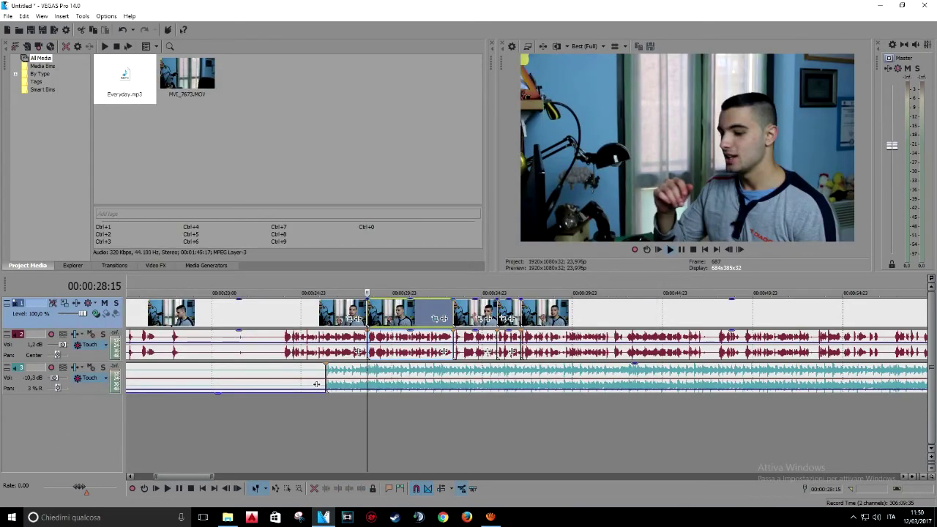
key(space)
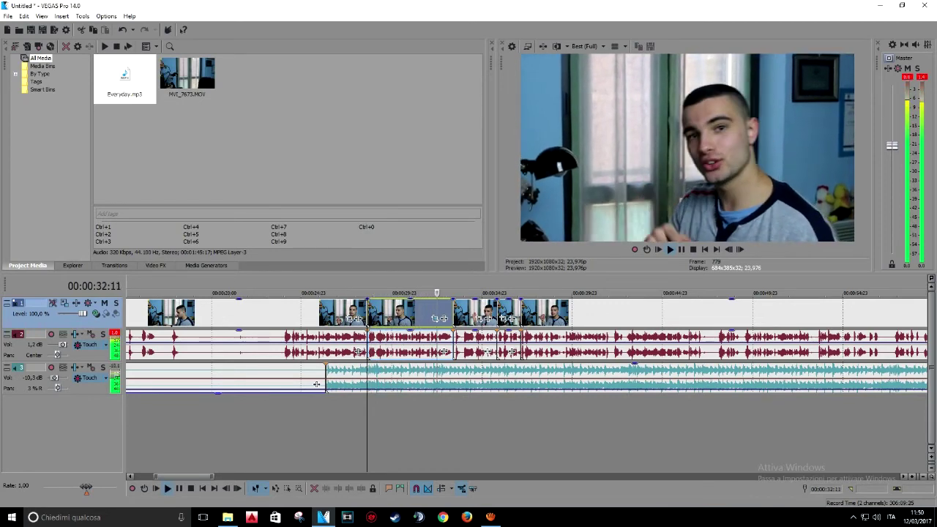
key(space)
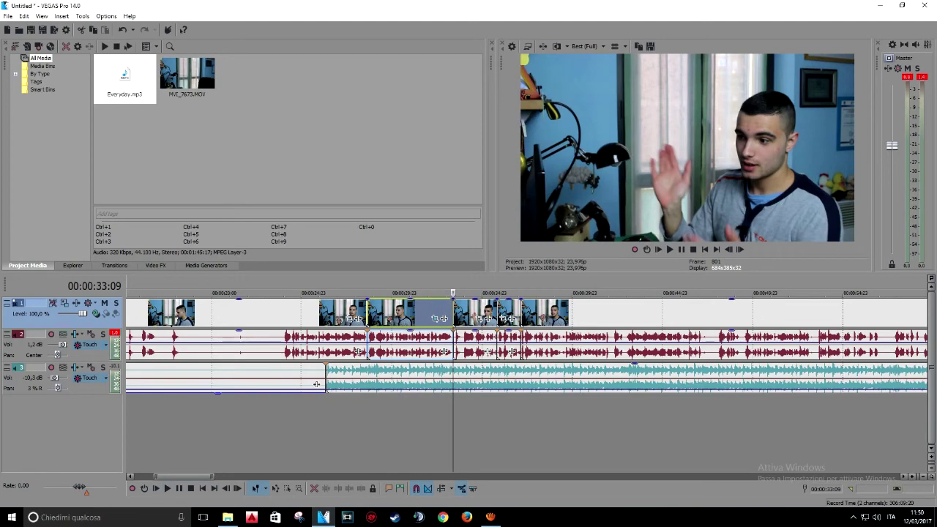
click(390, 313)
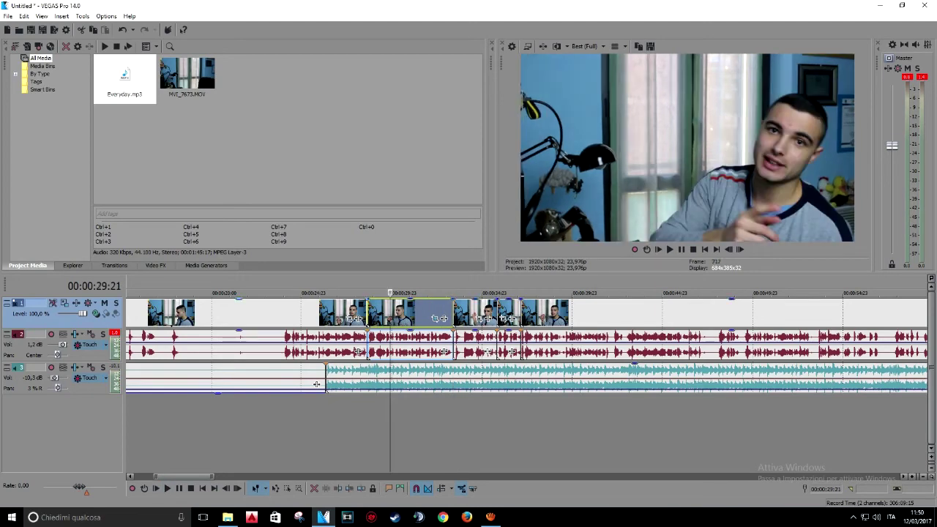
click(367, 314)
click(411, 314)
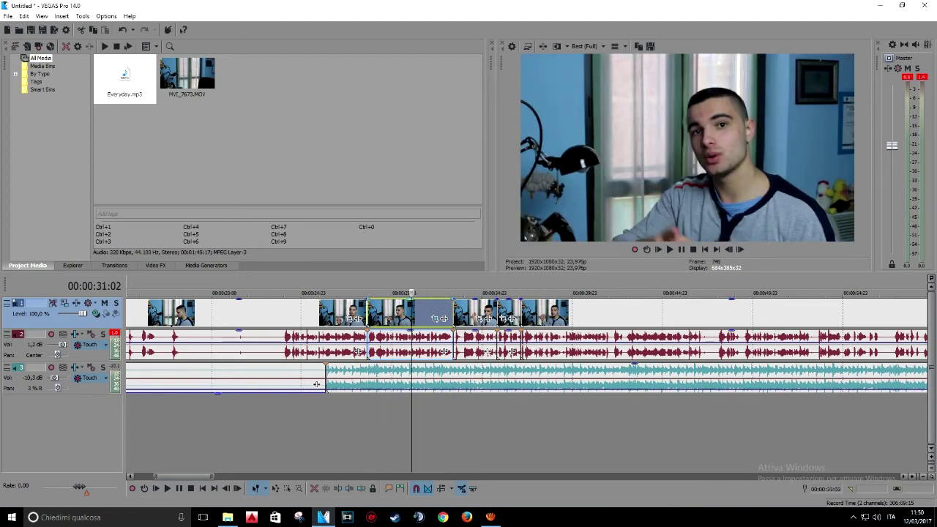
Rotate the crop frame at the segment's end keyframe so the picture tilts while zooming in.
click(436, 318)
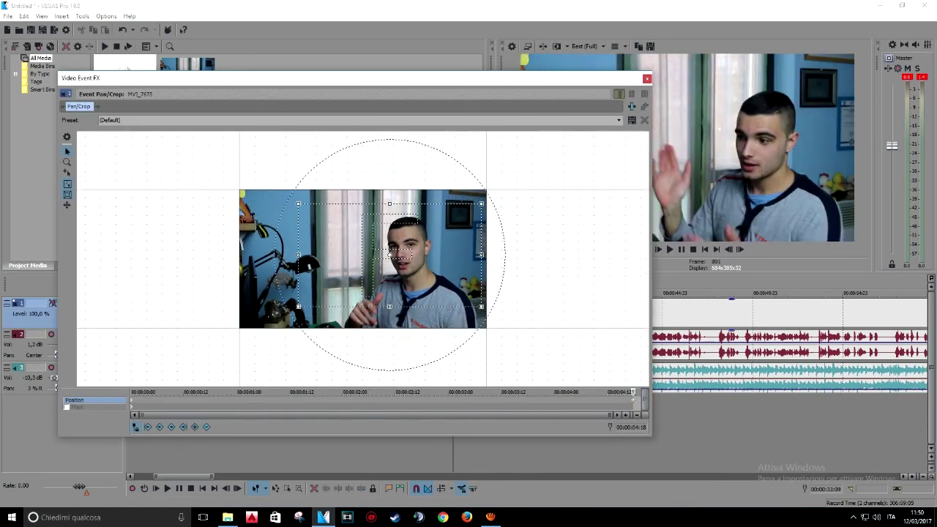
drag(419, 142, 632, 94)
click(646, 78)
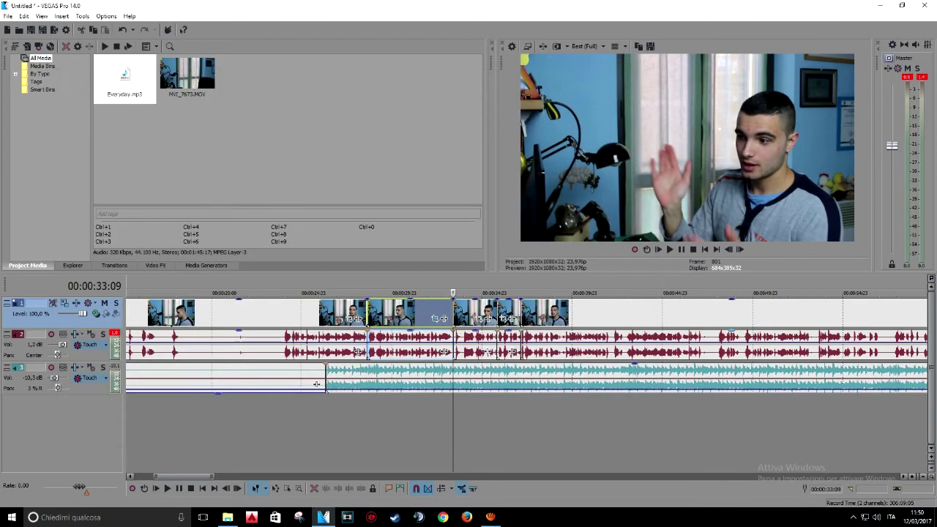
Play the video from just before 00:00:28:15 to review the combined zoom and rotation.
click(356, 432)
key(space)
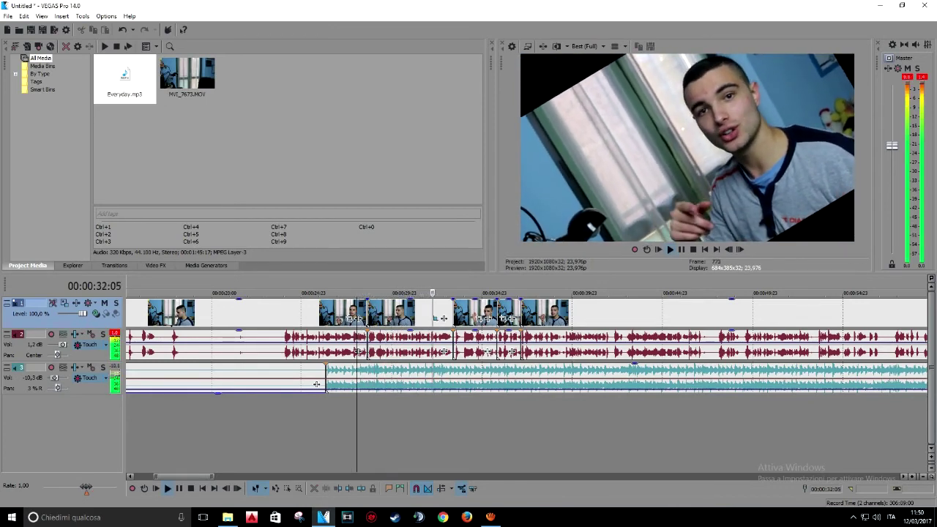
key(Return)
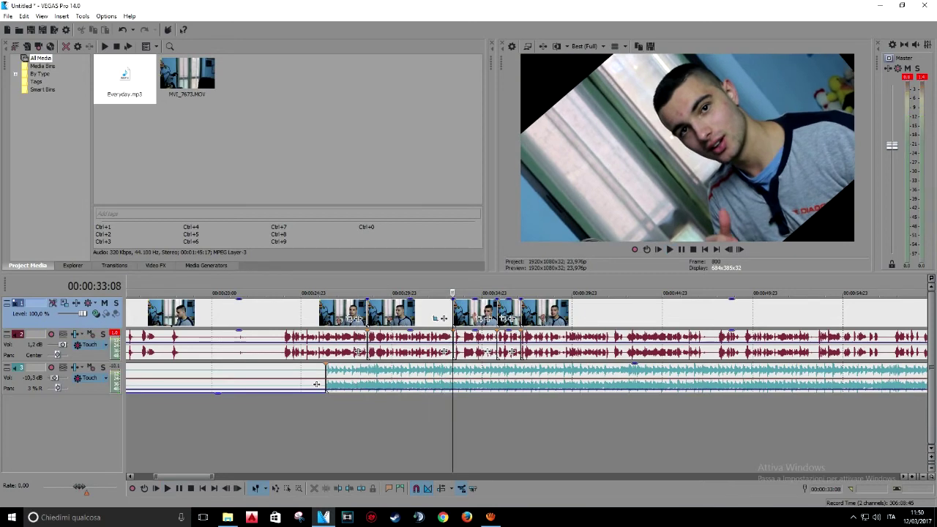
click(392, 313)
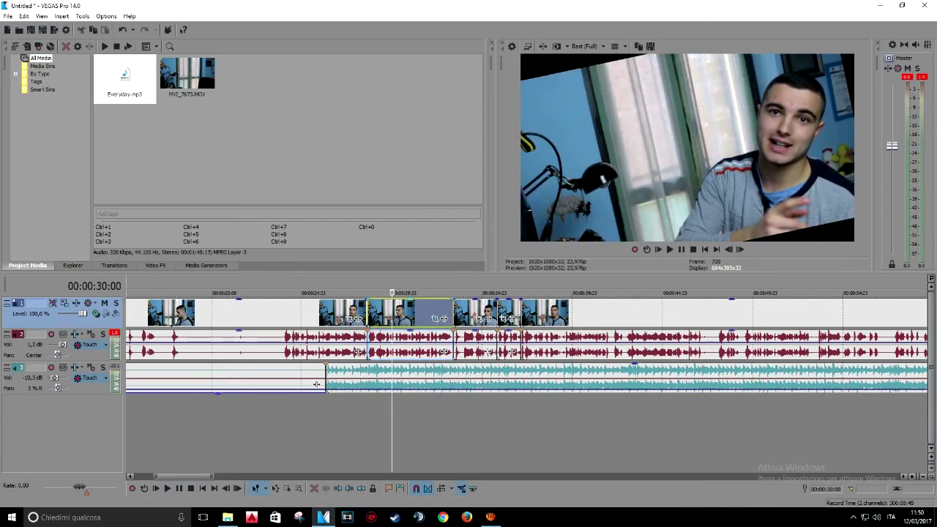
Select the video segment at 00:00:34:06 and show the Trimmer window beside the video preview.
click(469, 313)
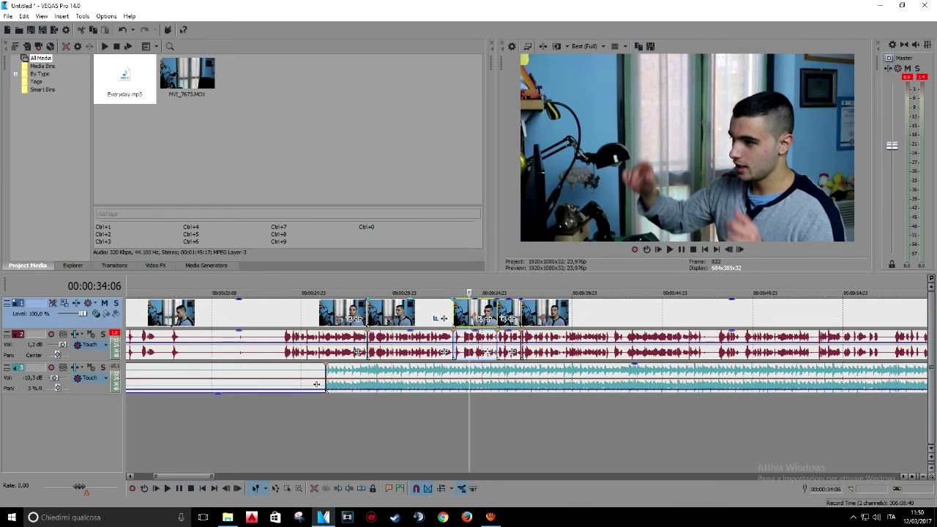
key(alt+8)
key(alt+1)
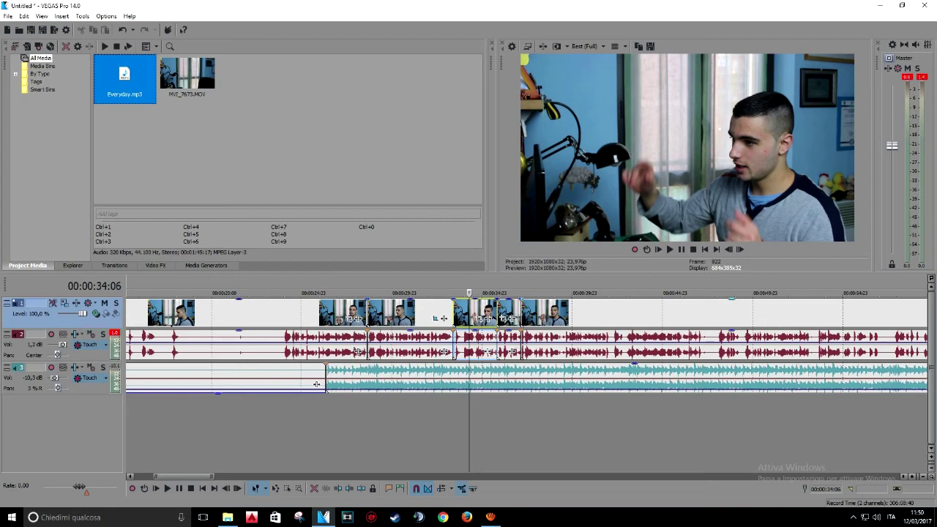
key(alt+2)
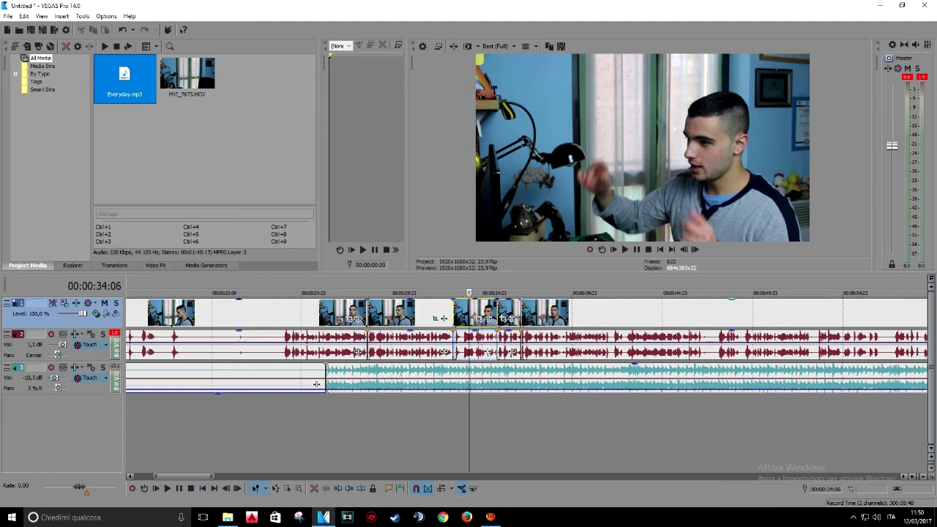
Disable resampling in the event properties of the video segment at 00:00:34:06.
right_click(474, 314)
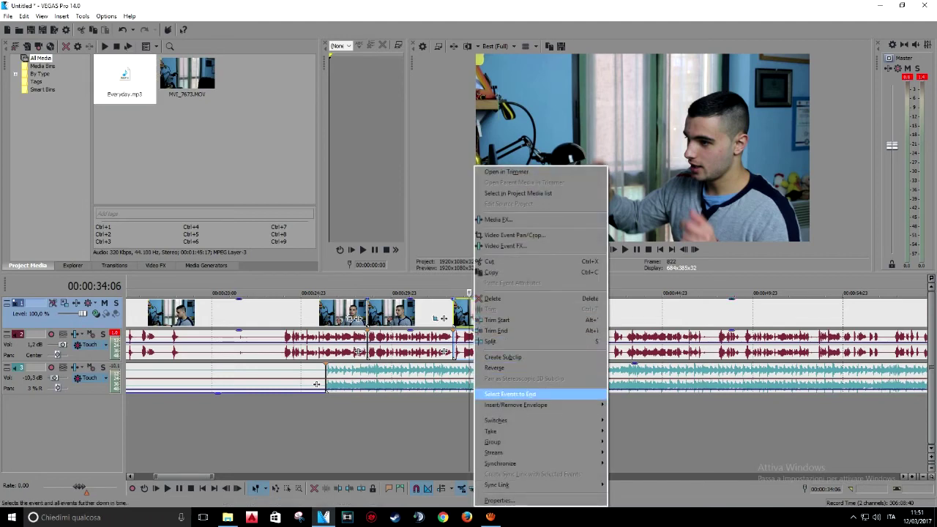
click(497, 500)
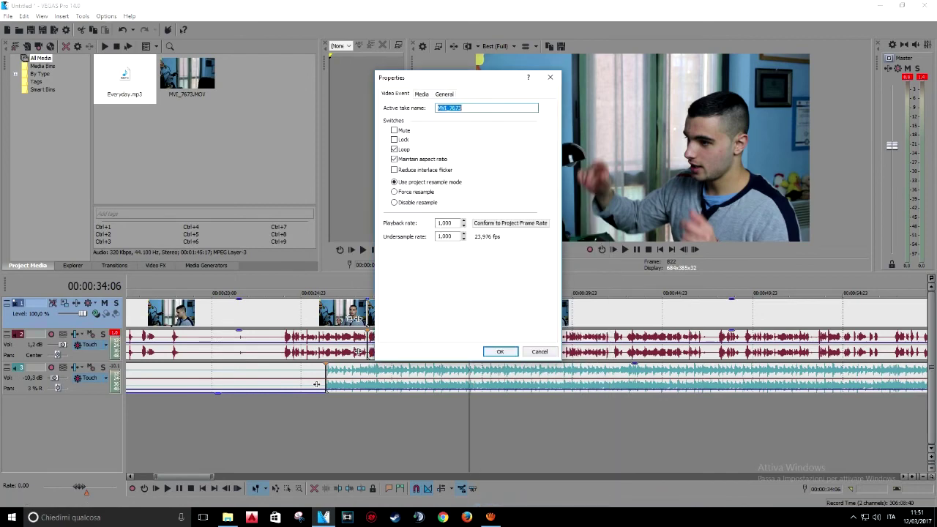
drag(410, 77, 291, 66)
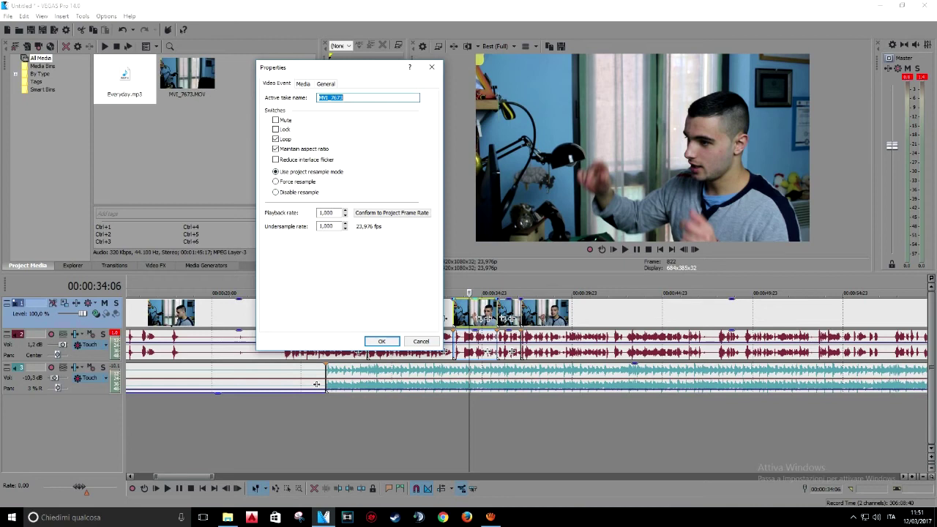
click(276, 193)
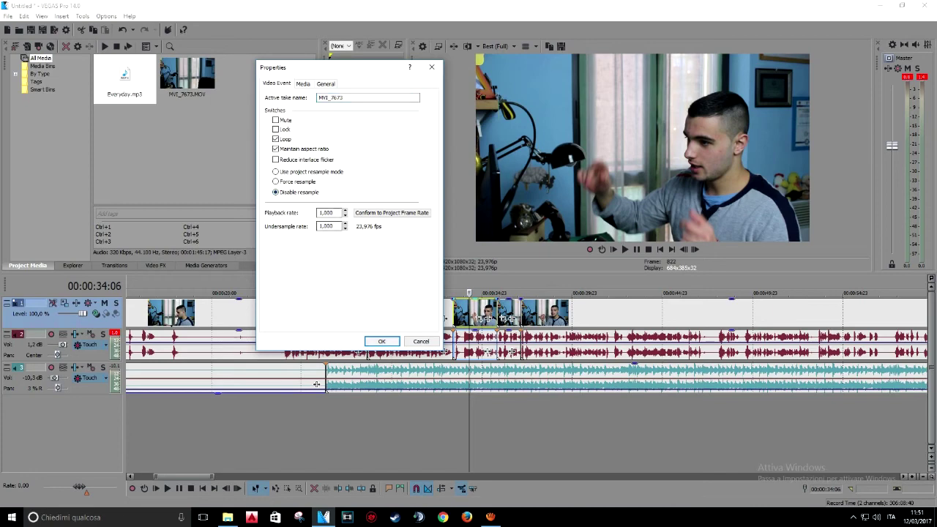
key(Return)
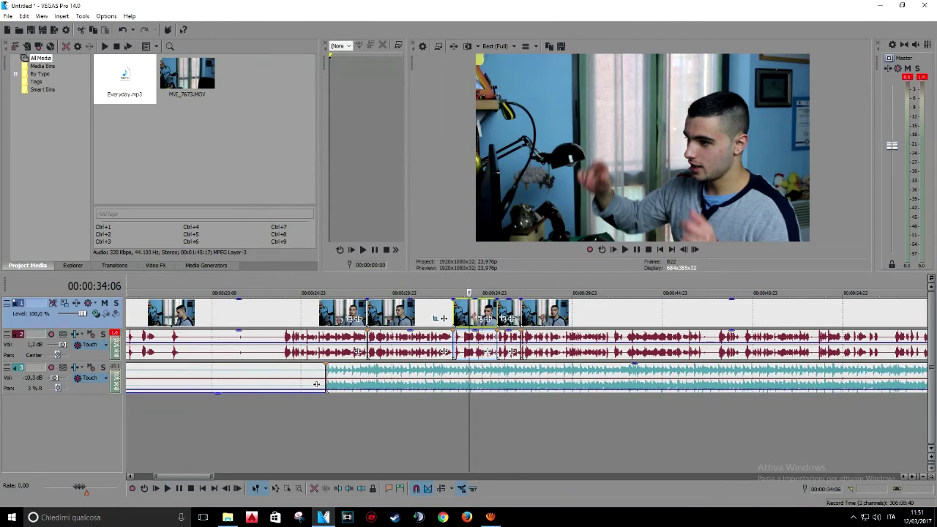
Play on from 00:00:34:06 and scrub back and forth between about 00:00:41 and 00:00:45 to examine the motion between frames.
key(space)
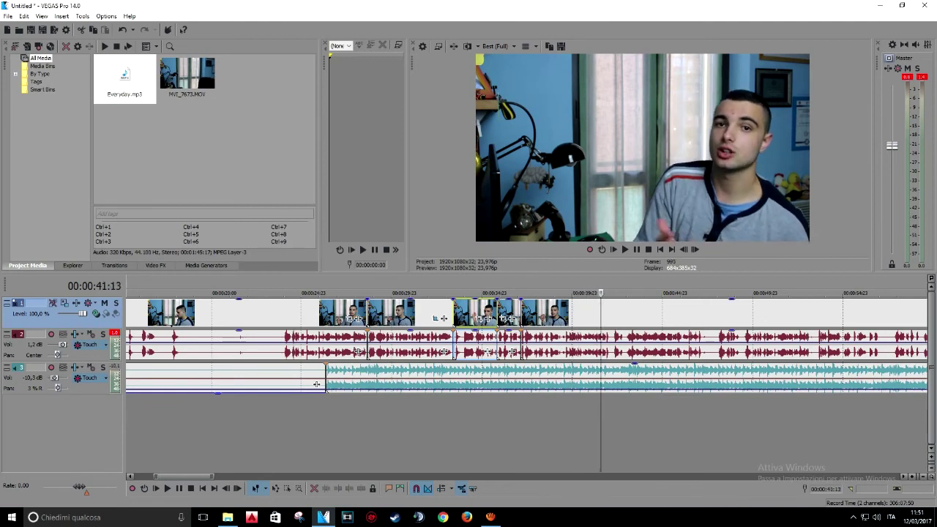
key(Return)
key(Left)
key(Left)
key(Left)
key(Left)
key(Left)
key(Left)
key(Left)
key(Left)
key(Left)
key(Left)
key(Left)
key(Left)
key(Left)
key(Left)
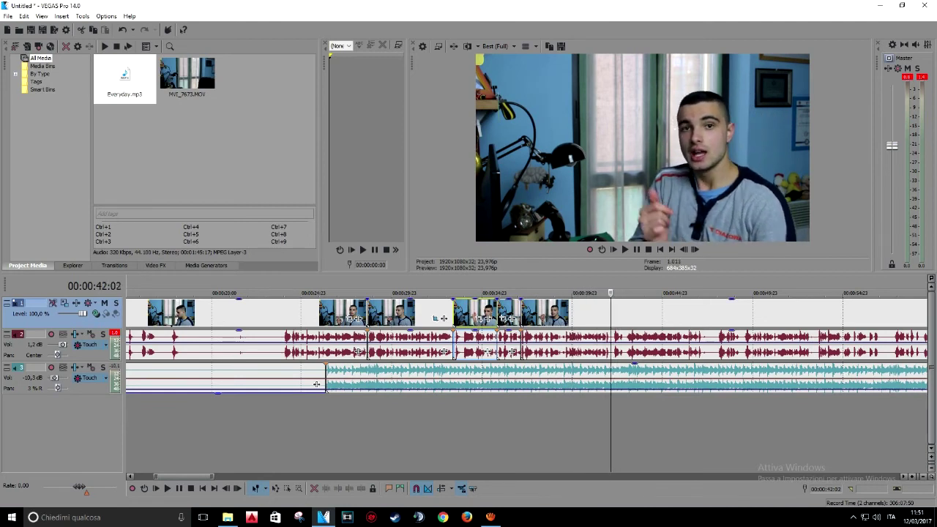
key(Right)
key(Right)
key(Right)
key(Right)
key(Right)
key(Right)
key(Right)
key(Right)
key(Right)
key(Right)
key(Right)
key(Left)
key(Left)
key(Left)
key(Left)
key(Left)
key(Left)
key(Left)
key(Left)
key(Left)
key(Left)
key(Left)
key(Left)
key(Left)
key(Left)
key(Left)
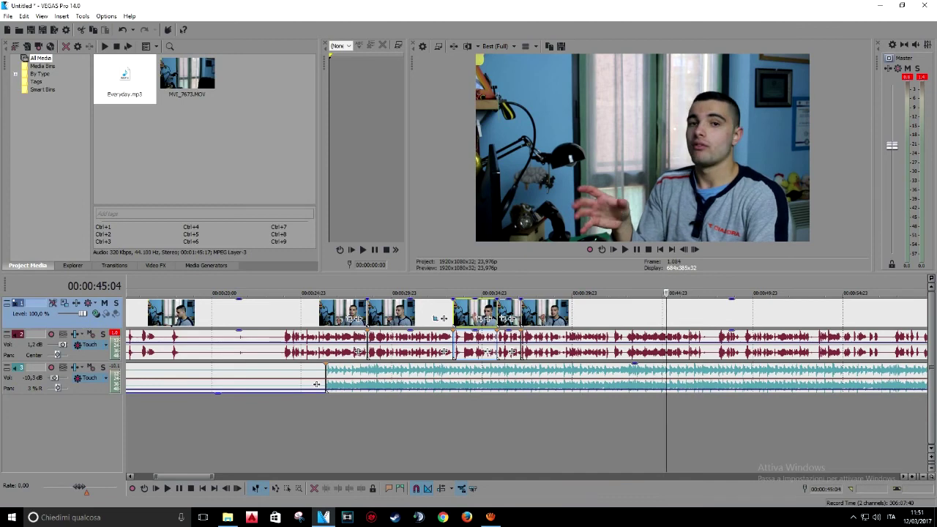
key(space)
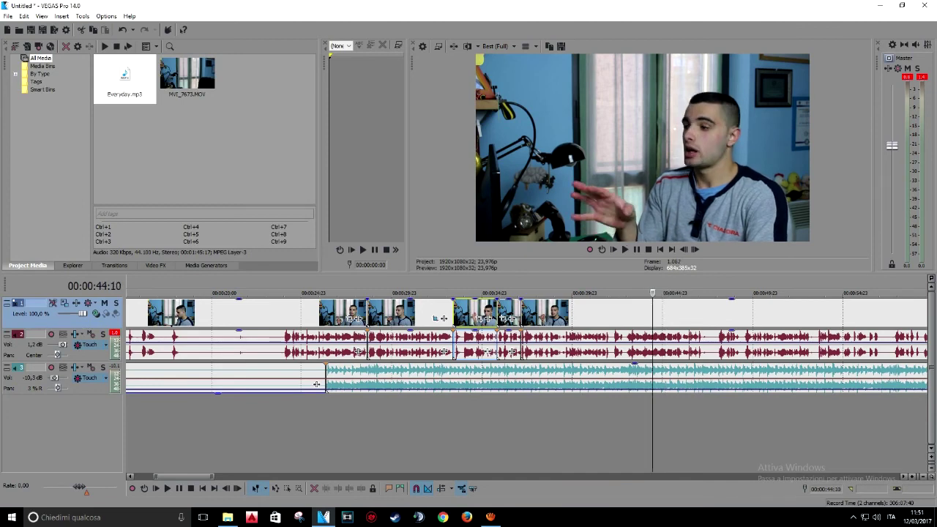
key(Left)
key(Left)
key(Left)
key(Left)
key(Left)
key(Left)
key(Left)
key(Left)
key(Left)
key(Left)
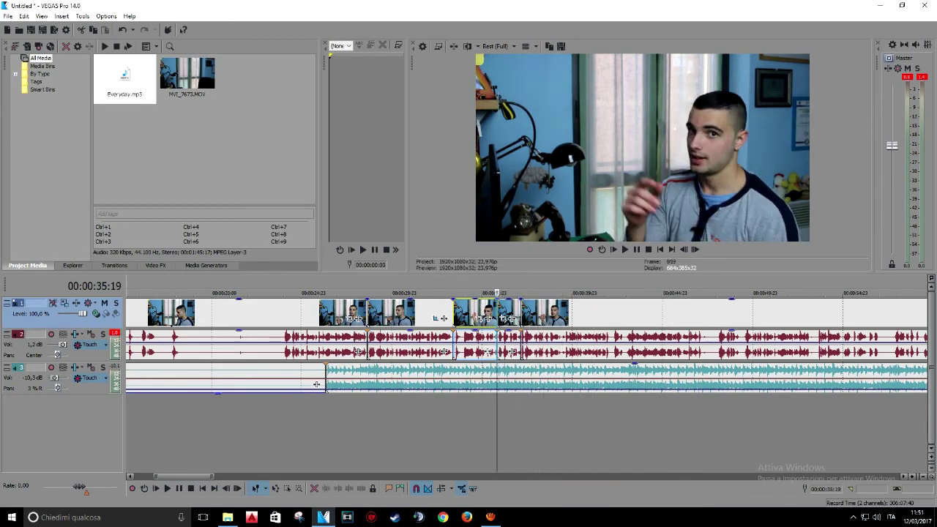
Select the video segment at 00:00:38:12 and view its event properties, including the resample mode.
key(l)
key(l)
click(545, 314)
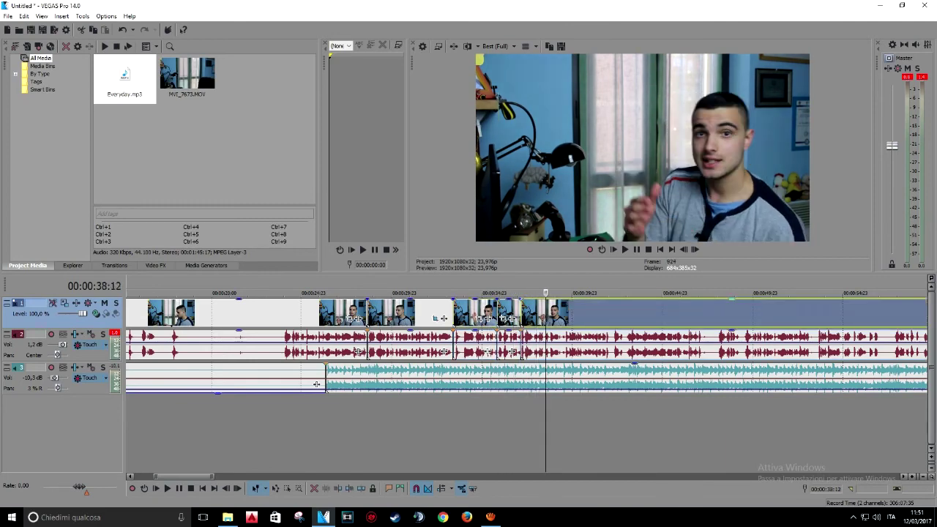
right_click(551, 313)
click(585, 501)
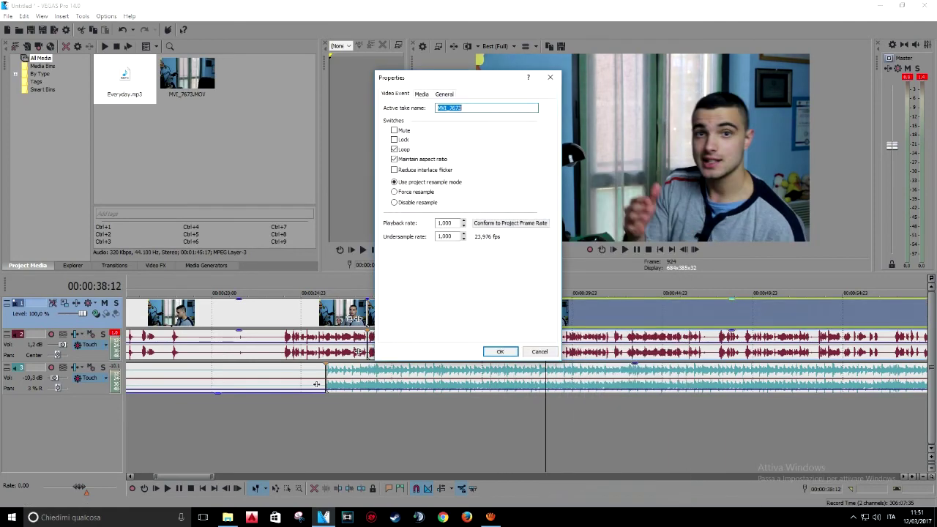
click(500, 351)
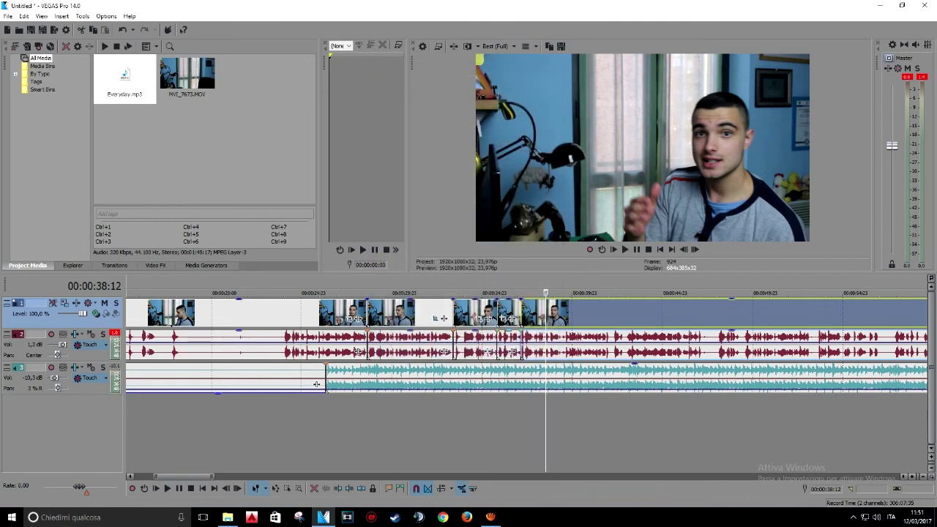
Play from 00:00:38:12 and move through the footage around 00:00:41 to 00:00:43 to check the frames in the selected segment.
key(space)
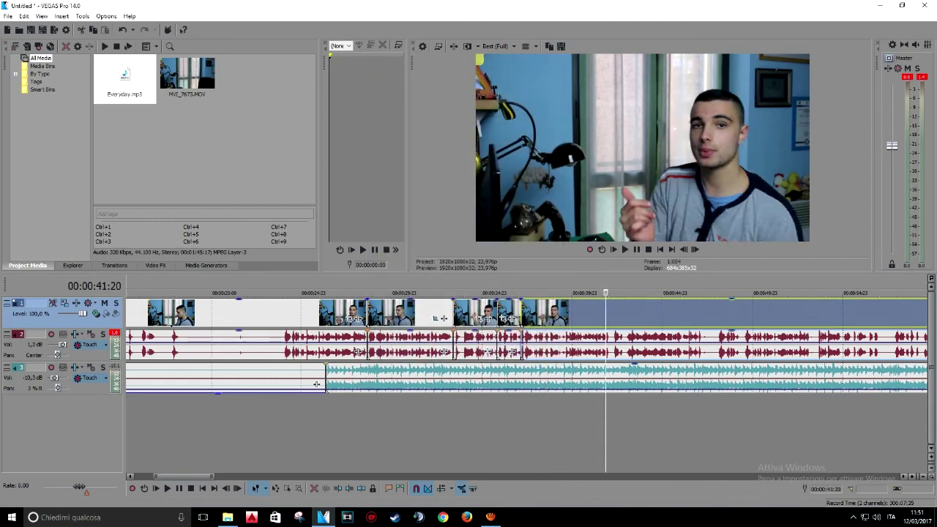
key(Right)
key(Right)
key(Right)
key(Right)
key(Right)
key(Right)
key(Right)
key(Right)
key(Right)
key(Right)
key(Right)
key(Right)
key(Left)
key(Left)
key(Left)
key(Left)
key(Left)
key(Left)
key(Left)
key(Left)
key(Left)
key(Left)
key(Left)
key(Left)
key(Left)
key(Left)
key(Left)
key(Left)
key(Left)
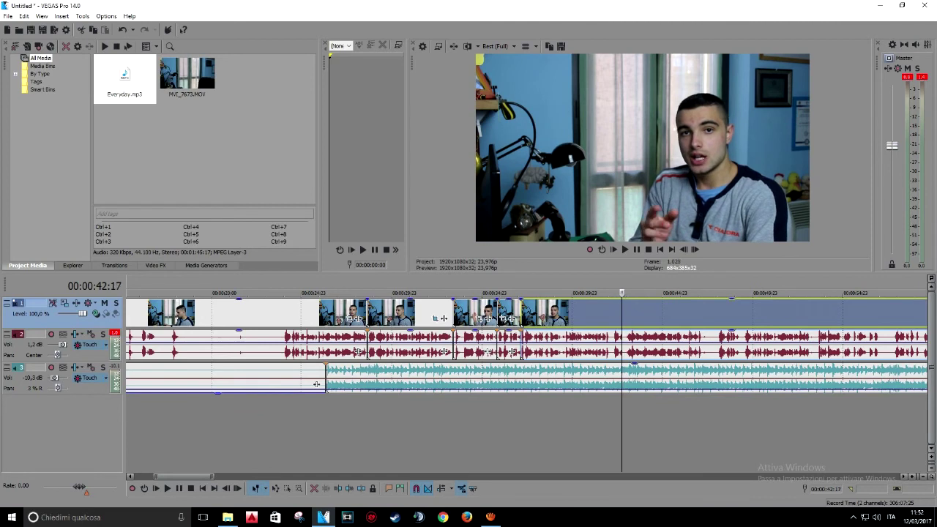
key(Left)
key(Left)
key(Left)
key(Left)
key(Left)
key(Left)
key(Left)
key(Left)
key(Left)
key(Left)
key(Left)
key(Left)
key(Left)
key(Left)
key(Left)
key(Left)
key(Left)
key(Left)
key(Left)
key(Left)
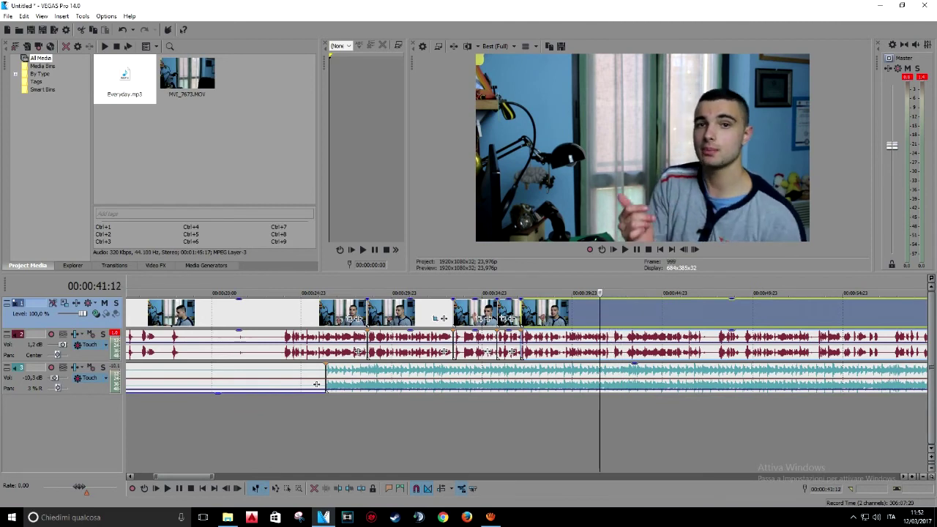
drag(595, 292, 630, 293)
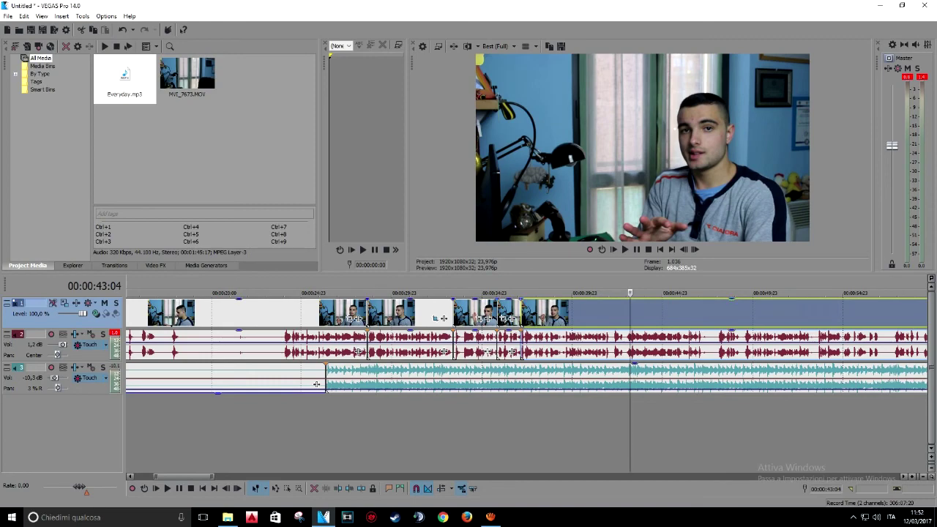
Adjust the height split between the timeline and the upper windows, giving the timeline slightly more space.
click(254, 425)
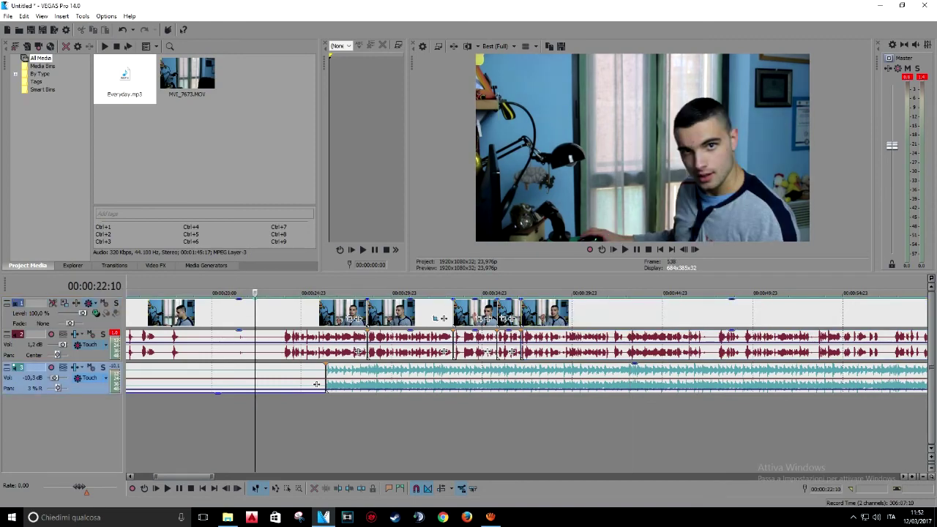
drag(439, 275, 439, 131)
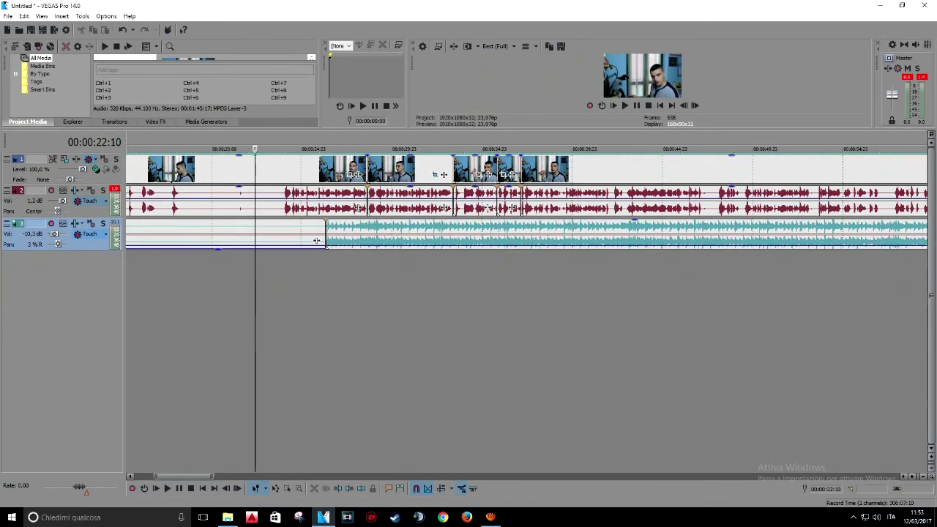
key(F11)
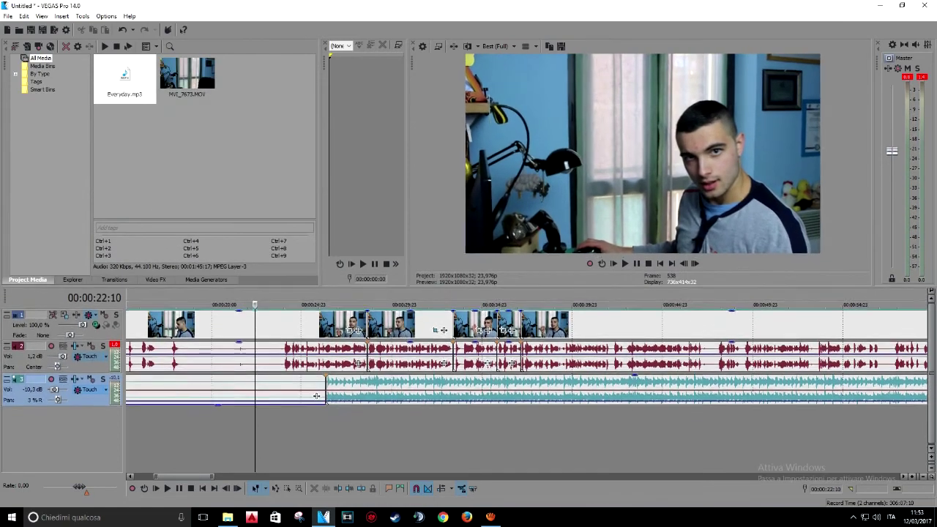
drag(439, 288, 439, 351)
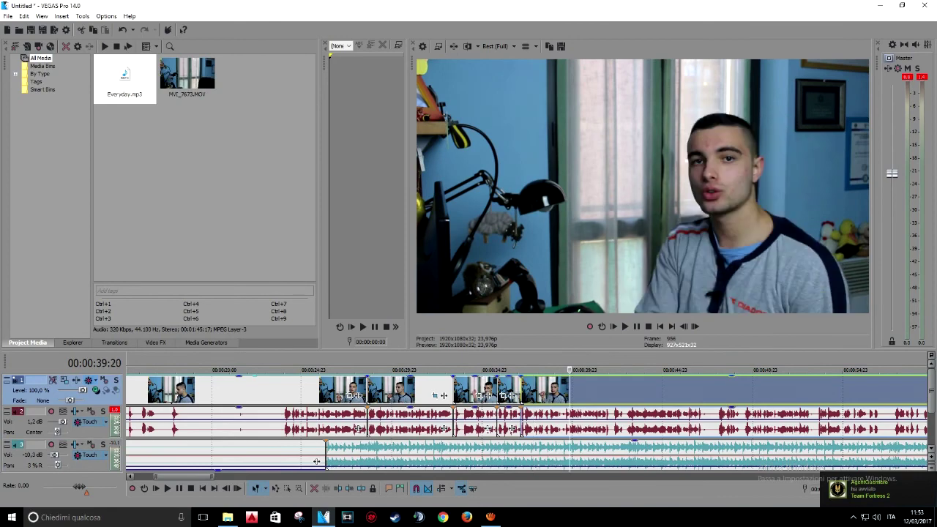
key(F11)
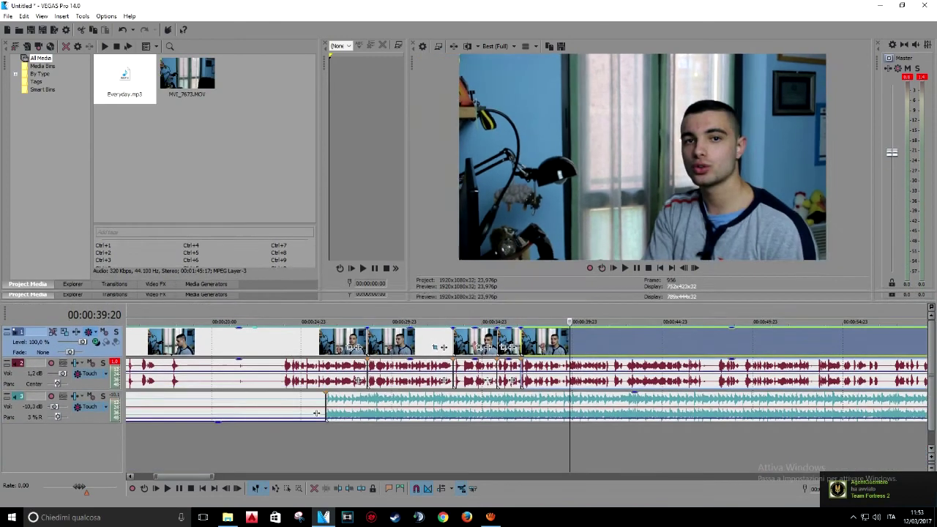
drag(454, 248, 454, 258)
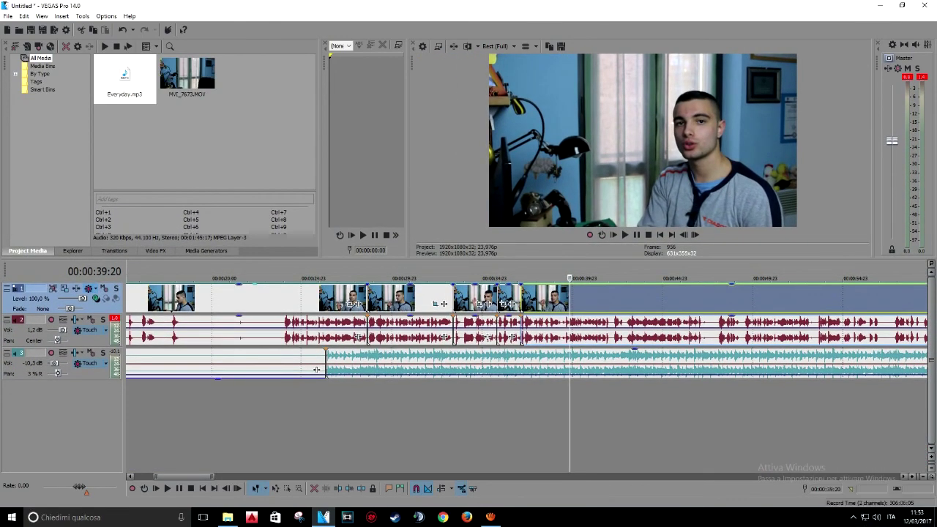
Check the preview at several earlier points along the timeline, from about 00:00:40 back to 00:00:26:08.
click(579, 418)
click(553, 417)
click(503, 417)
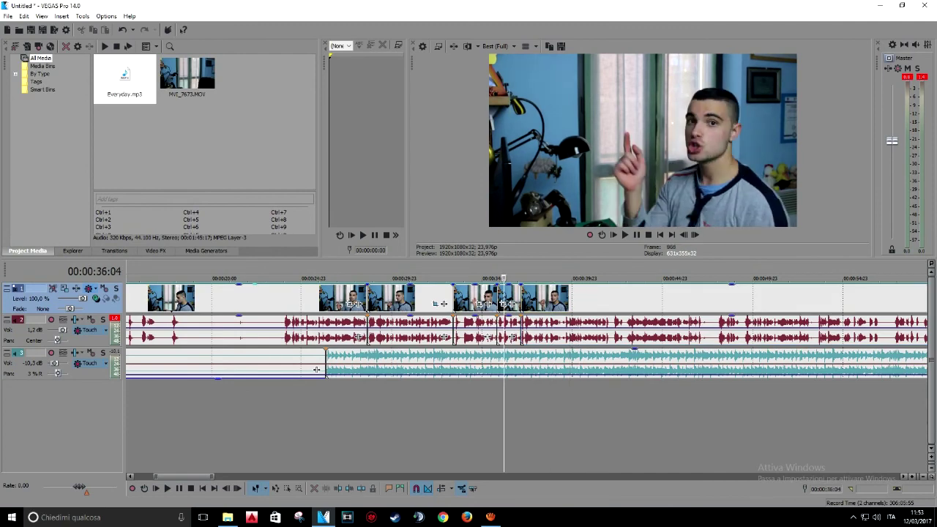
click(419, 417)
click(367, 417)
click(326, 417)
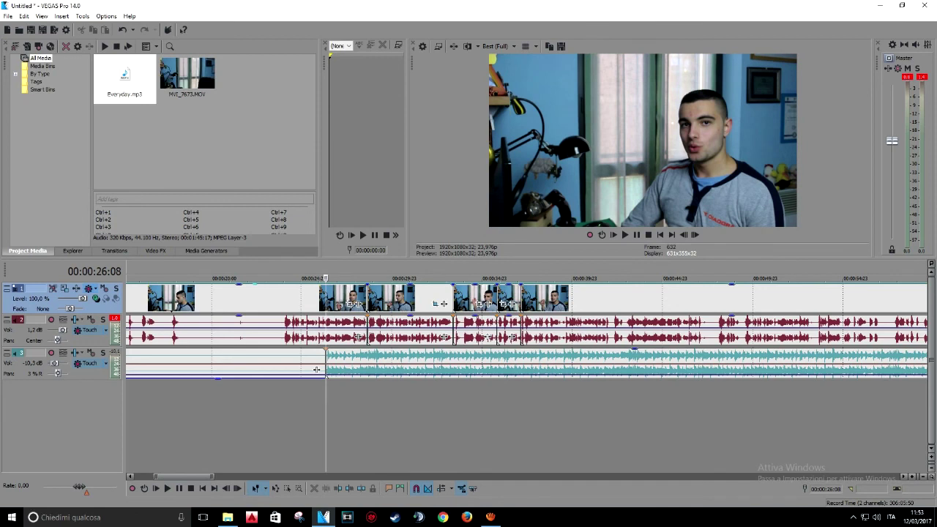